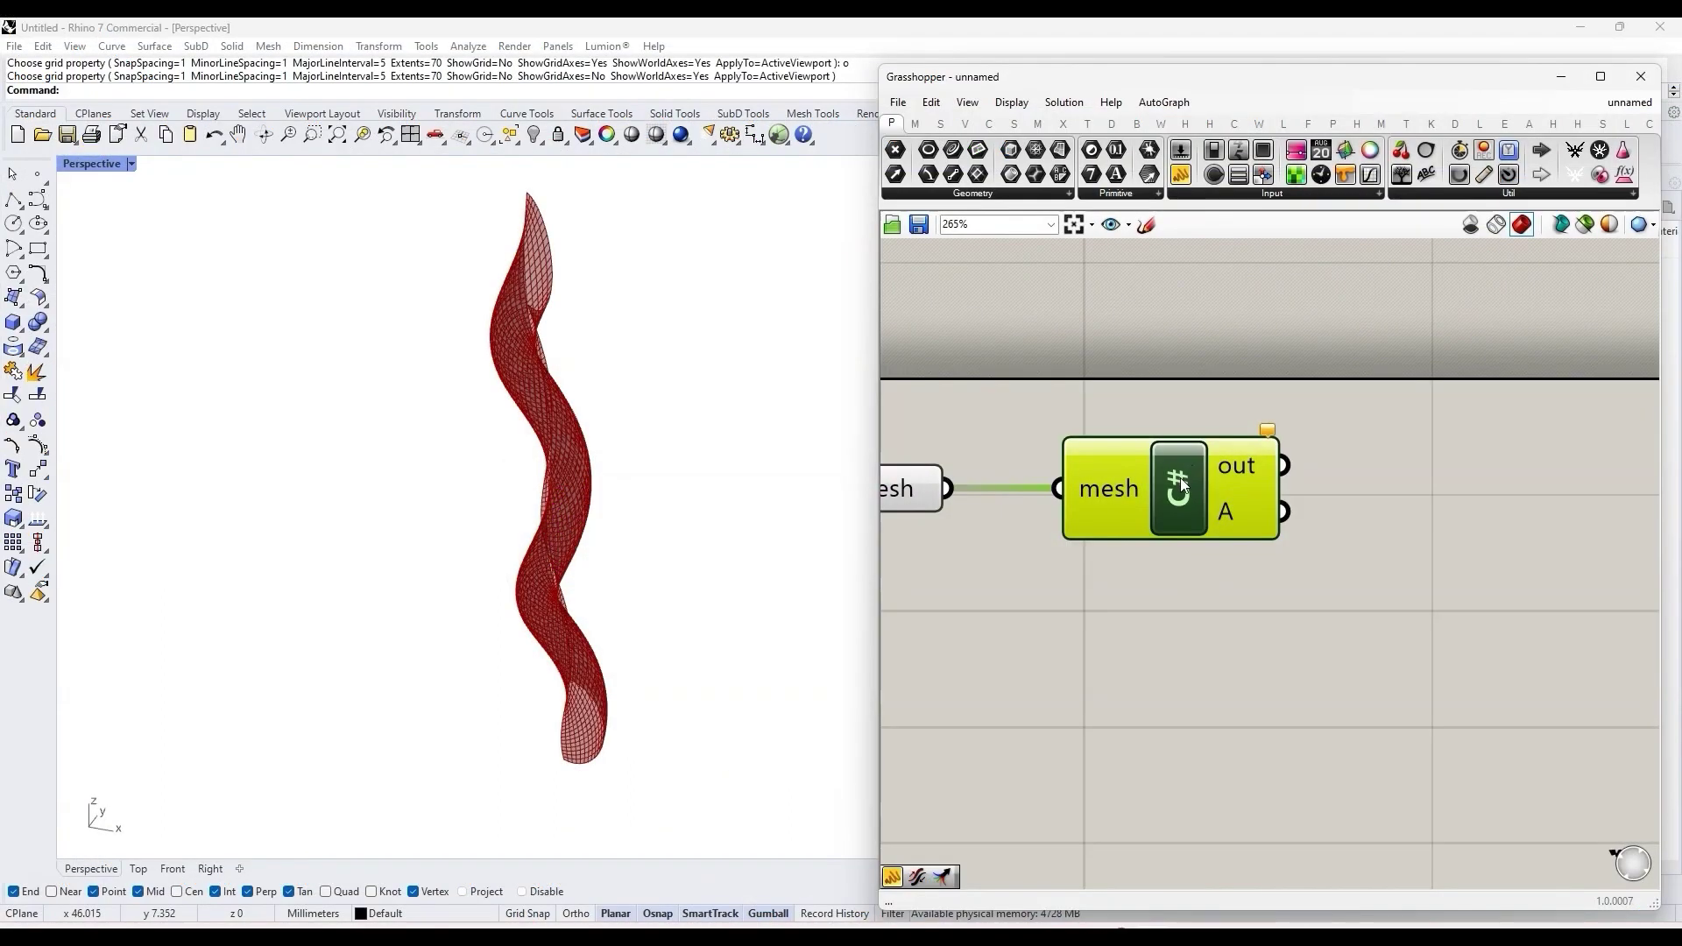
# Open the C# script component and declare public Mesh MeshFromFace(Mesh mesh, int faceIndex) in its custom additional code
pyautogui.doubleClick(1181, 485)
pyautogui.click(1039, 402)
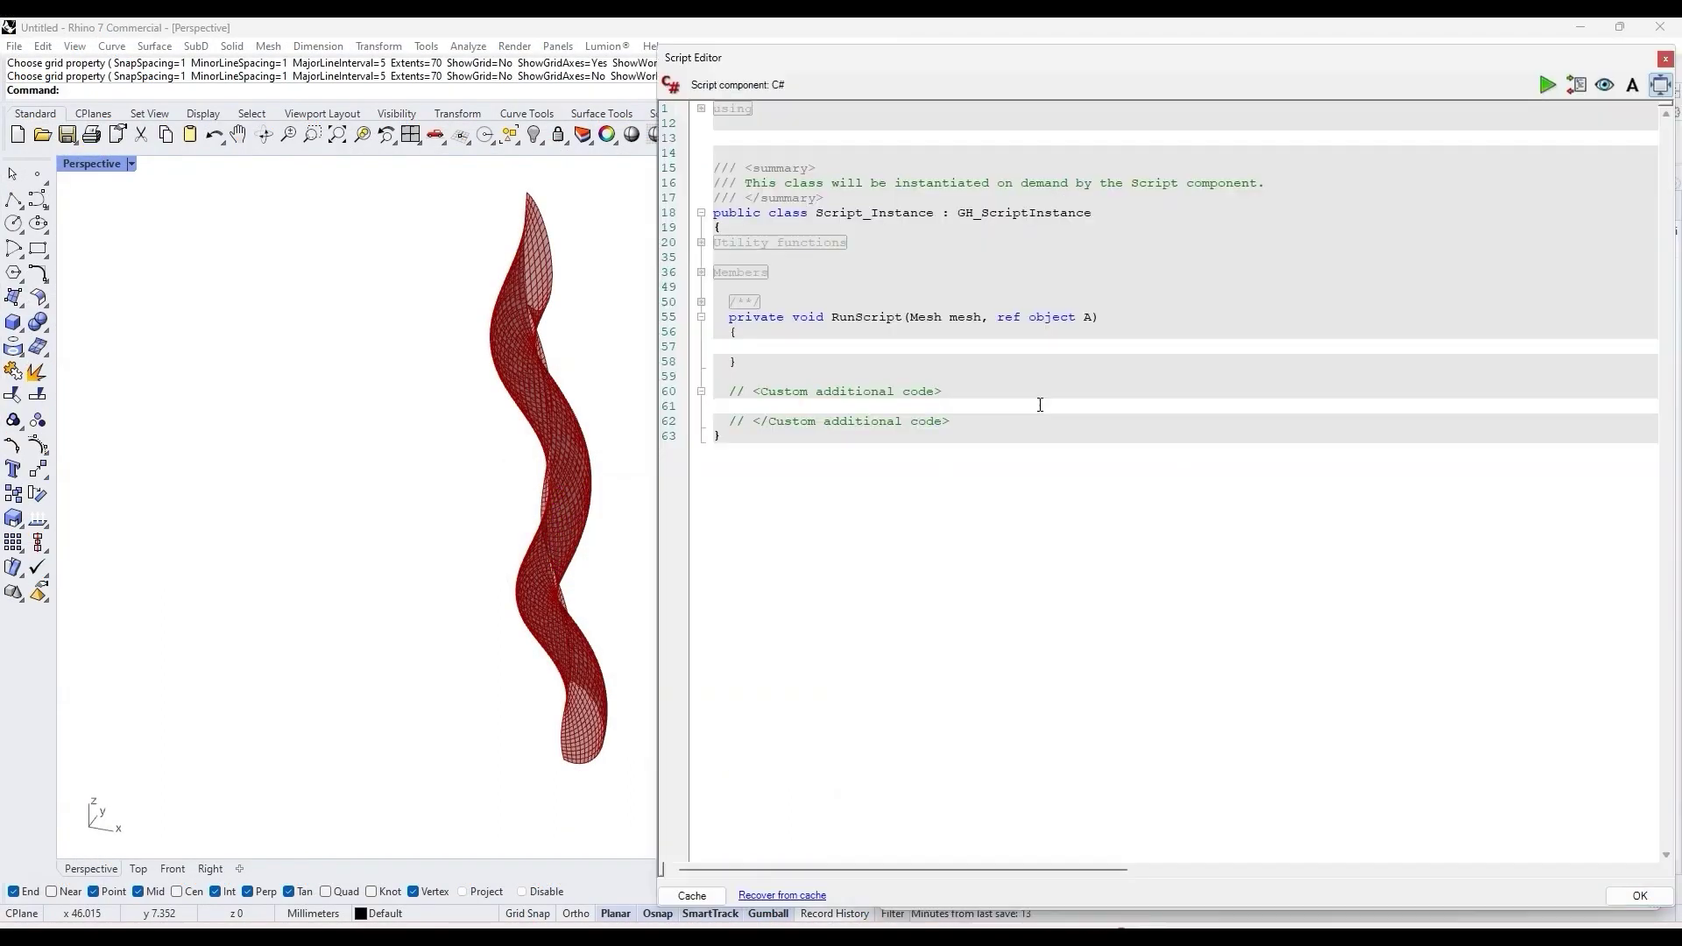
pyautogui.write('public Mesh MeshFromFace(Mesh mesh, int faceIndex)')
pyautogui.press('Return')
pyautogui.write('{')
# In MeshFromFace, create Mesh m = new Mesh(); and store the indexed face with var face = mesh.Faces[faceIndex];
pyautogui.press('Return')
pyautogui.write('Mesh m = new MEsh();')
pyautogui.press('Return')
pyautogui.press('Return')
pyautogui.write('var face = mesh.Faces[faceIndex];')
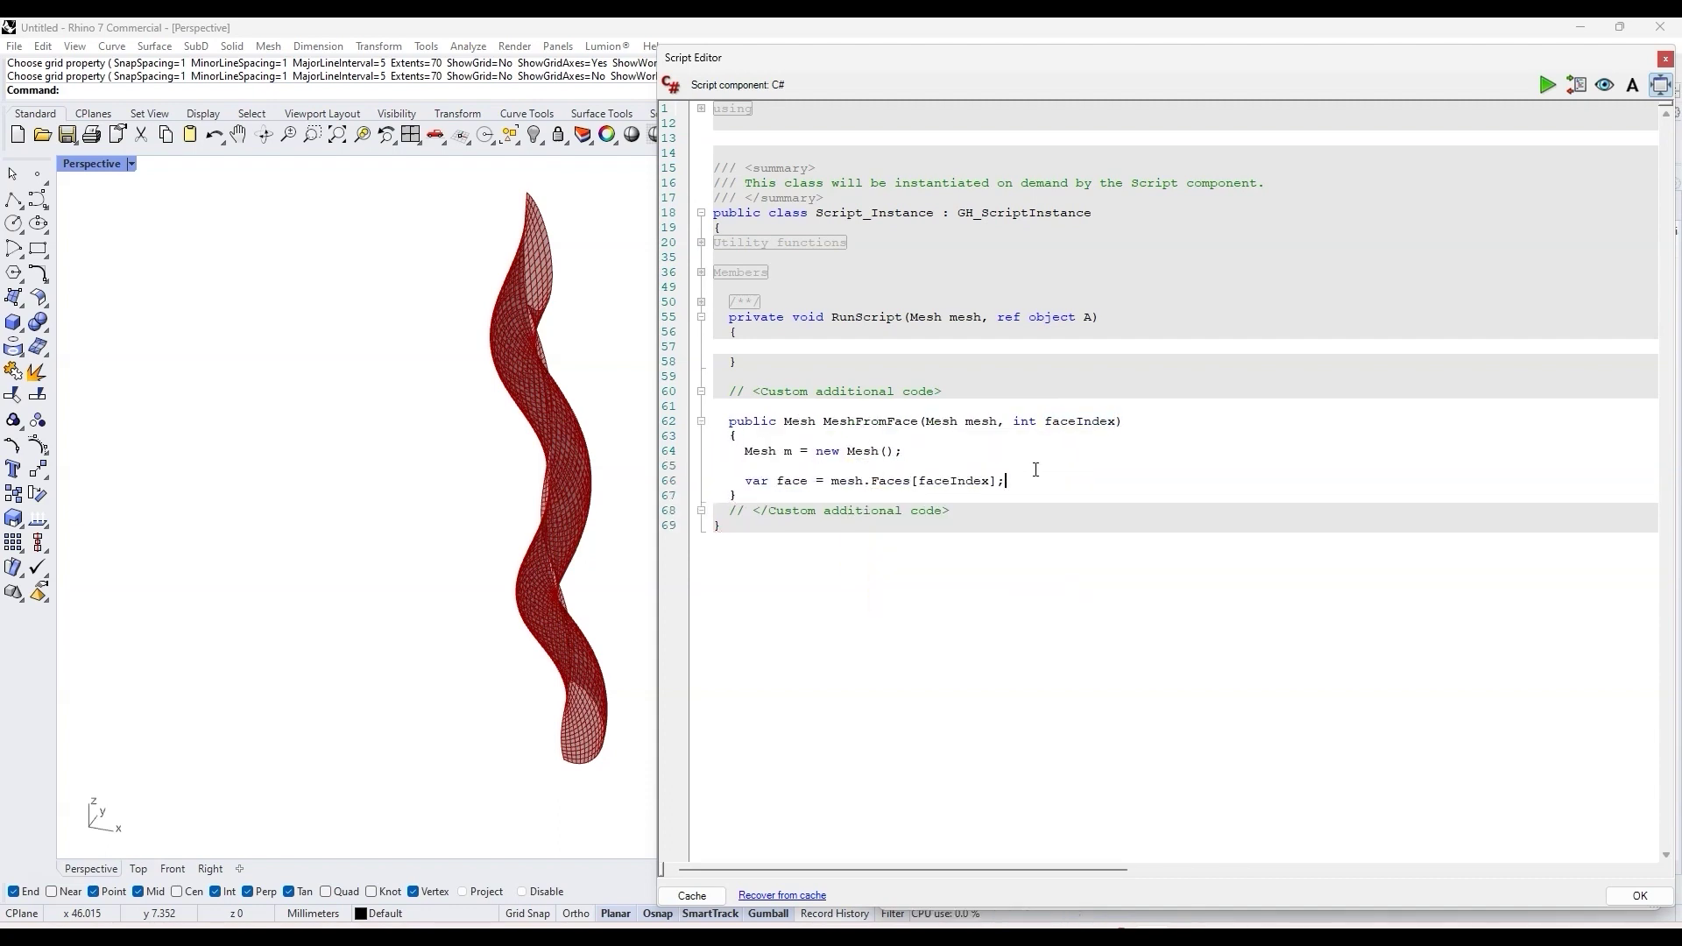
# Add an if (face.IsTriangle) block containing m.Faces.AddFace(0, 1, 2); below the vertex lines
pyautogui.press('Return')
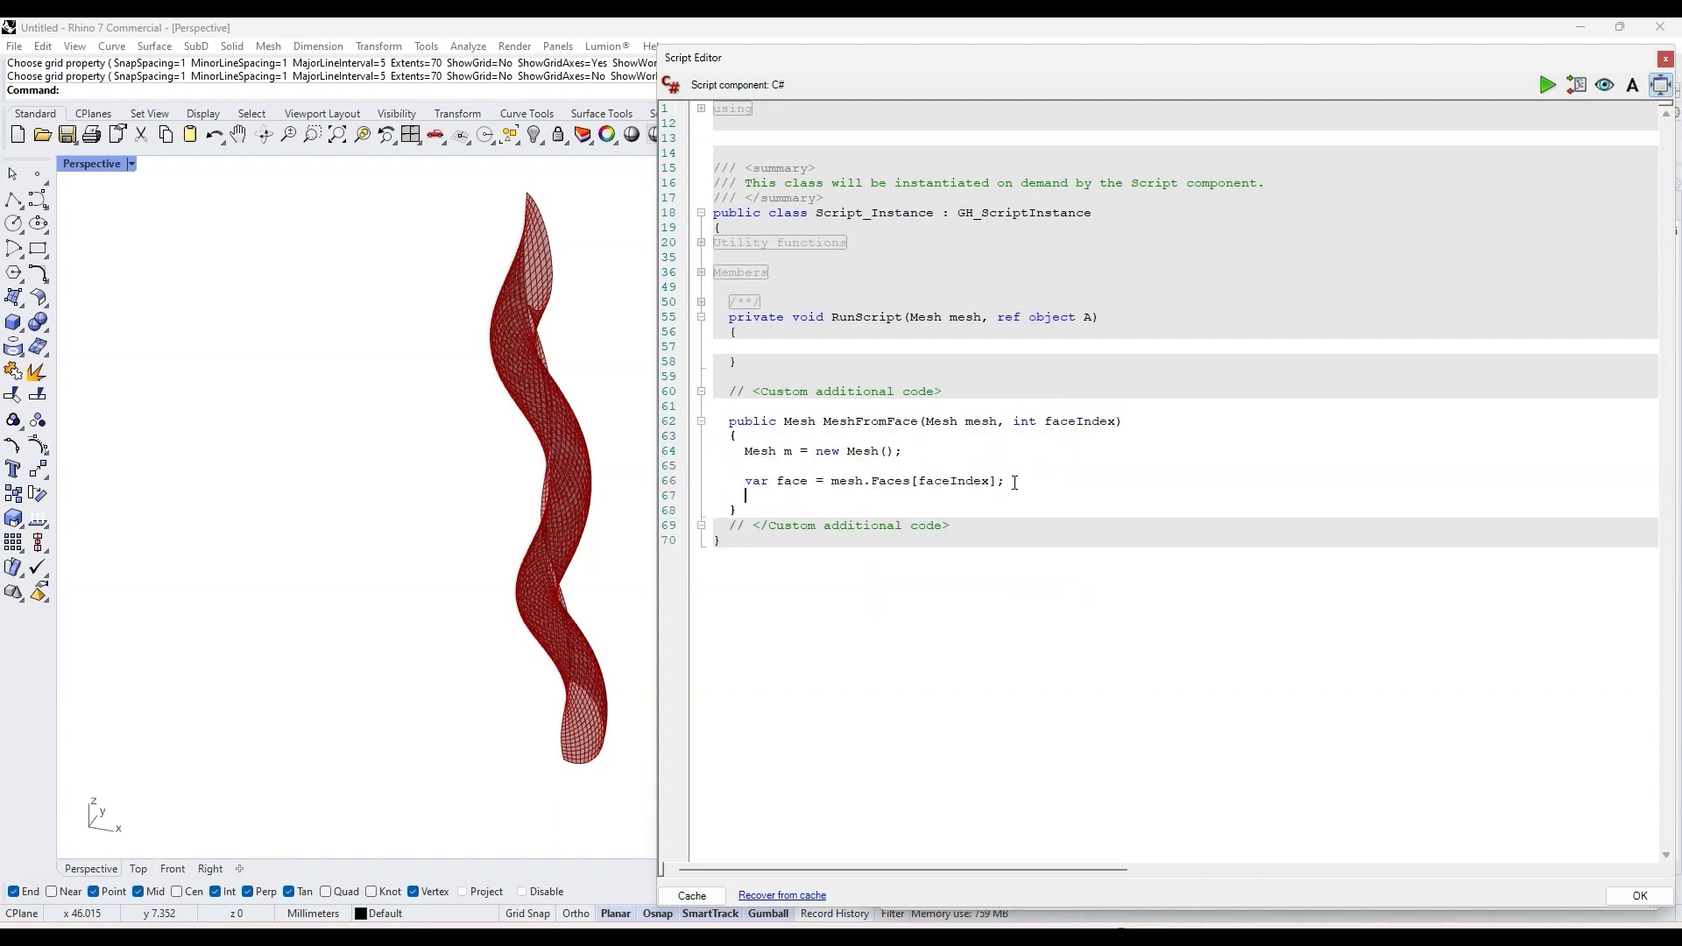
# Add three m.Vertices.Add(mesh.Vertices[...]) lines to MeshFromFace for face.A, face.B and face.C
pyautogui.write('m.Vertices.Add(mesh.Vertices[face.A]);')
pyautogui.moveTo(861, 496); pyautogui.dragTo(976, 496)
pyautogui.moveTo(744, 481); pyautogui.dragTo(808, 481)
pyautogui.moveTo(973, 496); pyautogui.dragTo(1021, 525)
pyautogui.click(1048, 496)
pyautogui.hotkey('ctrl', 'v')
pyautogui.hotkey('ctrl', 'v')
pyautogui.click(1018, 510)
pyautogui.write('BC')
pyautogui.click(1045, 525)
pyautogui.press('Return')
pyautogui.press('Return')
pyautogui.write('if (face.IsTriangle)')
# Add an else block after the triangle case that adds the face.D vertex to m
pyautogui.press('Return')
pyautogui.write('{       m.Faces.AddFace')
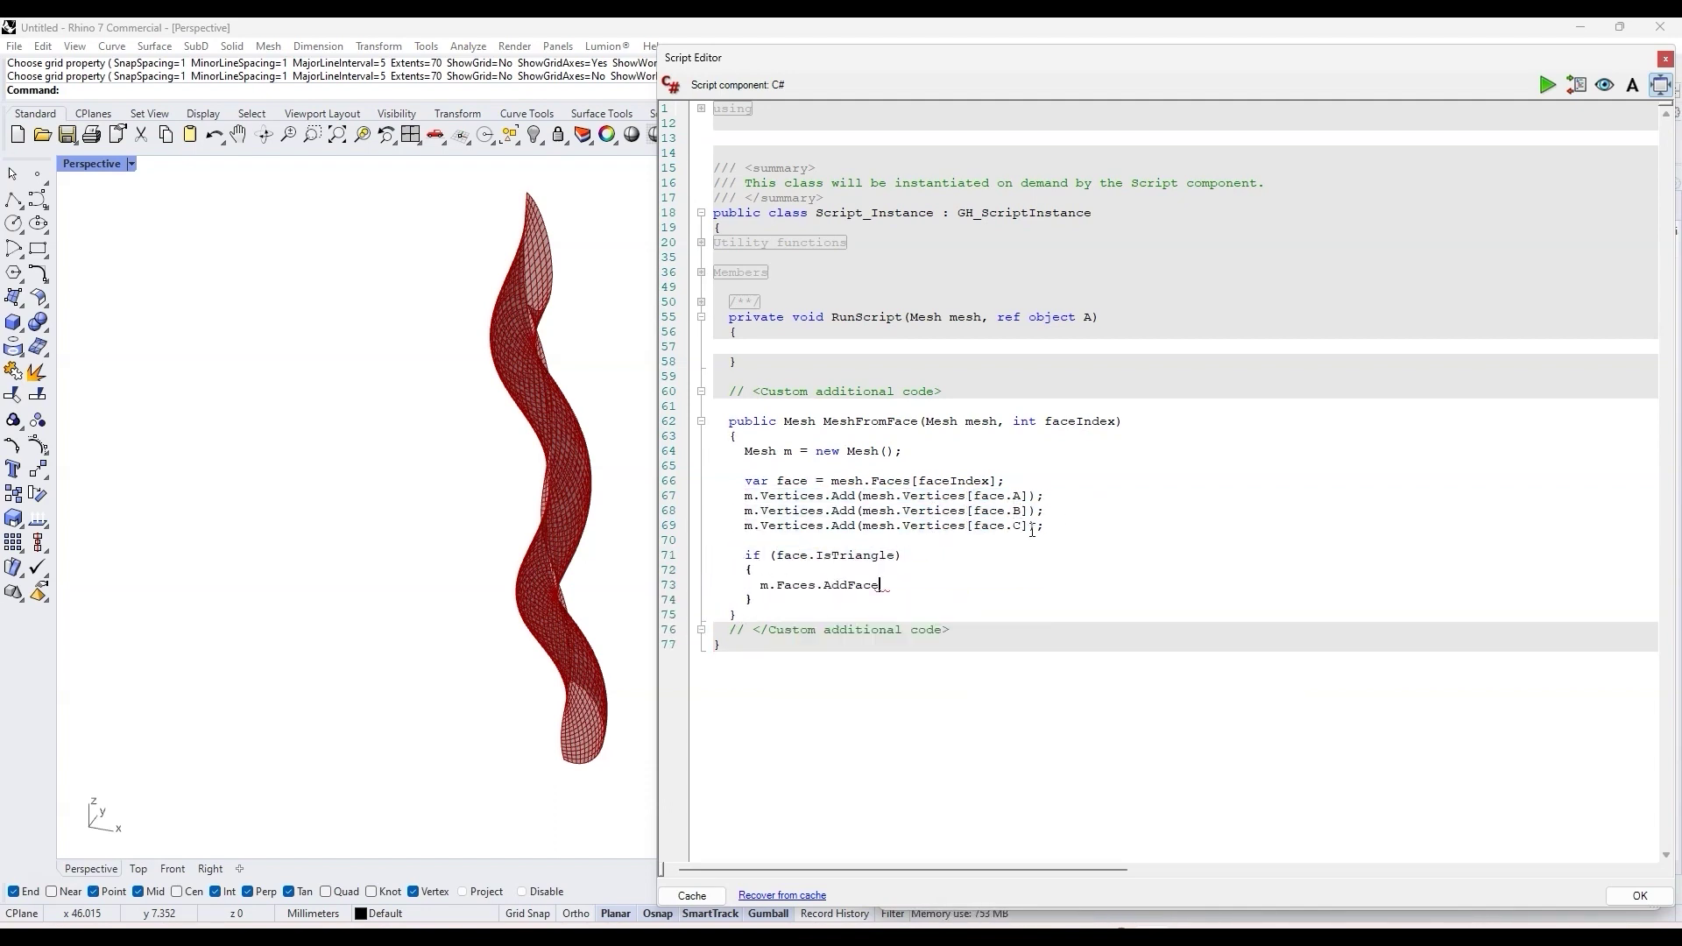
pyautogui.write('(0, 1, 2);')
pyautogui.press('Down')
pyautogui.press('End')
# Add the quad face (0, 1, 2, 3) and return m; in MeshFromFace, and declare List<Mesh> meshes = new List<Mesh>();
pyautogui.press('Return')
pyautogui.write('else')
pyautogui.press('Return')
pyautogui.write('{')
pyautogui.press('Return')
pyautogui.write('m.Vertices.Add(mesh.Vertices[face.A]);')
pyautogui.write('D')
pyautogui.moveTo(761, 585); pyautogui.dragTo(957, 585)
pyautogui.click(1058, 645)
pyautogui.press('Return')
pyautogui.write('m.Faces.AddFace(0, 1, 2);')
pyautogui.write(', 3return m;List<Mesh> meshes = new List<Mesh>();')
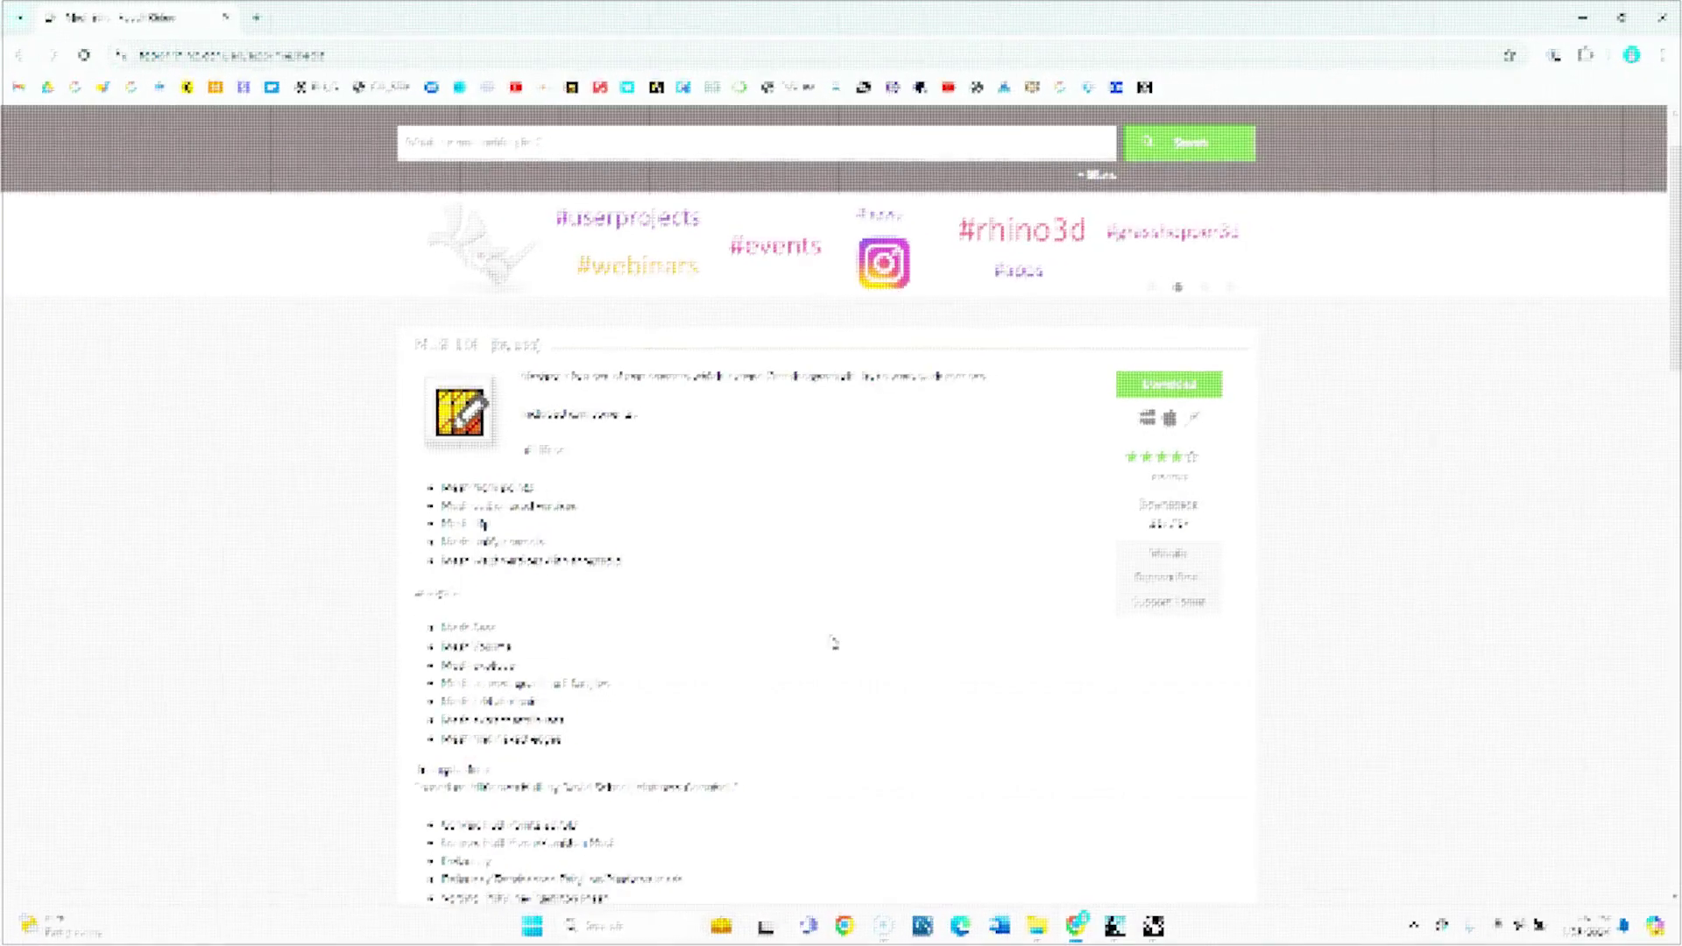
pyautogui.scroll(-4, 830, 640)
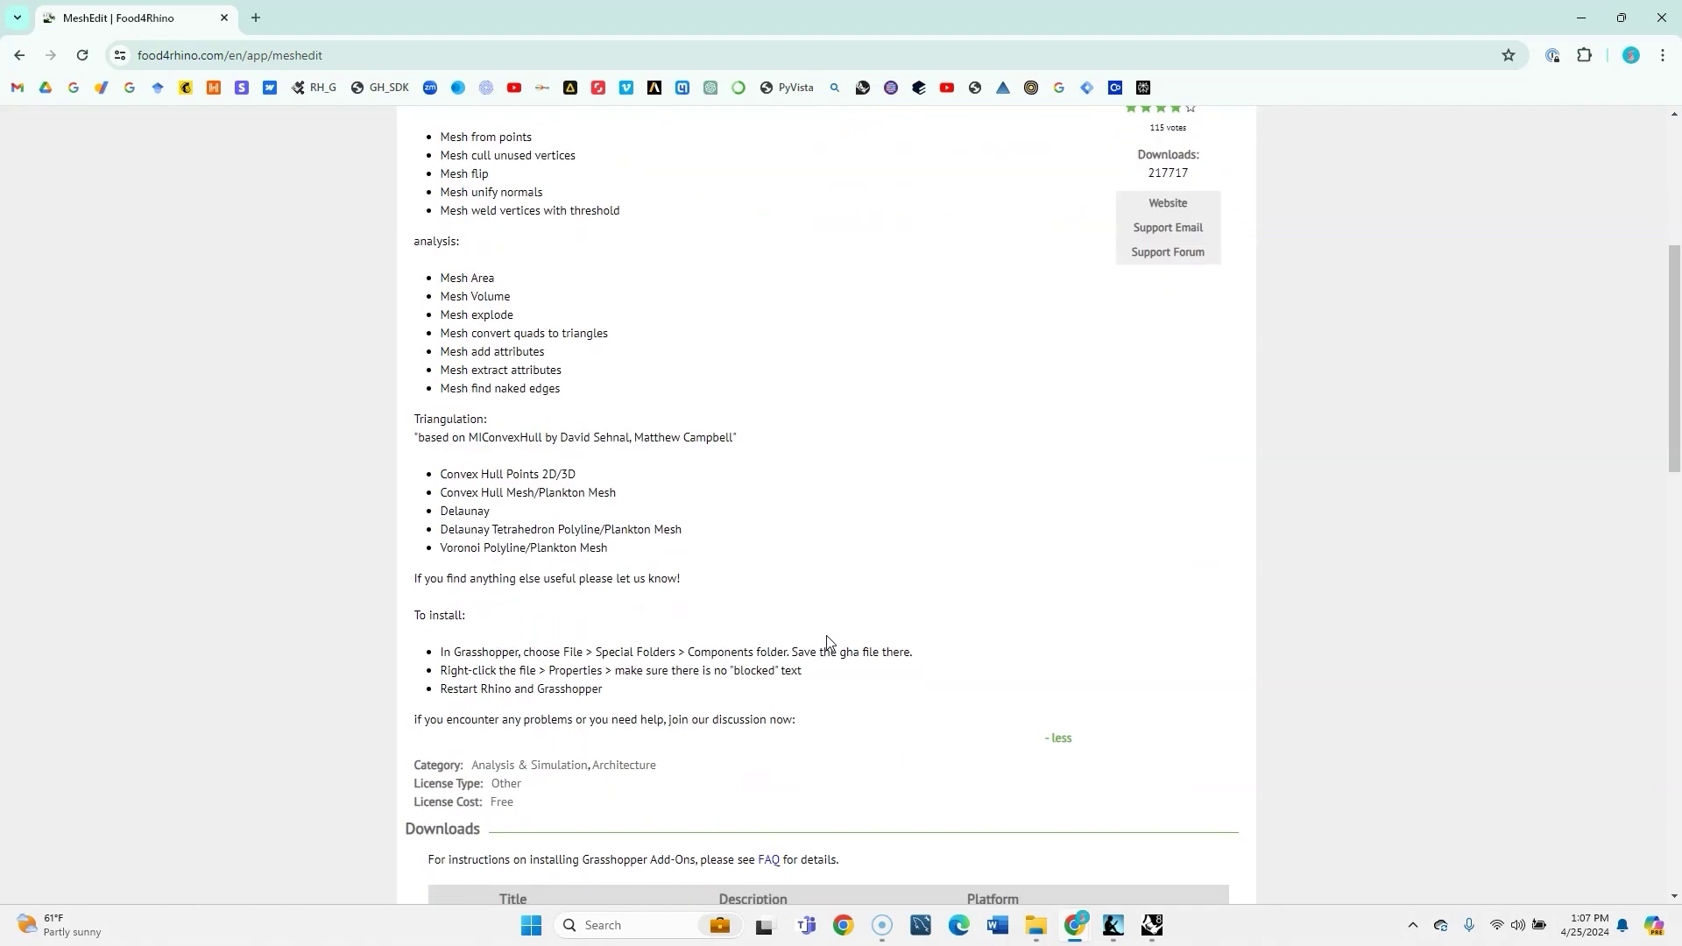
pyautogui.scroll(4, 827, 642)
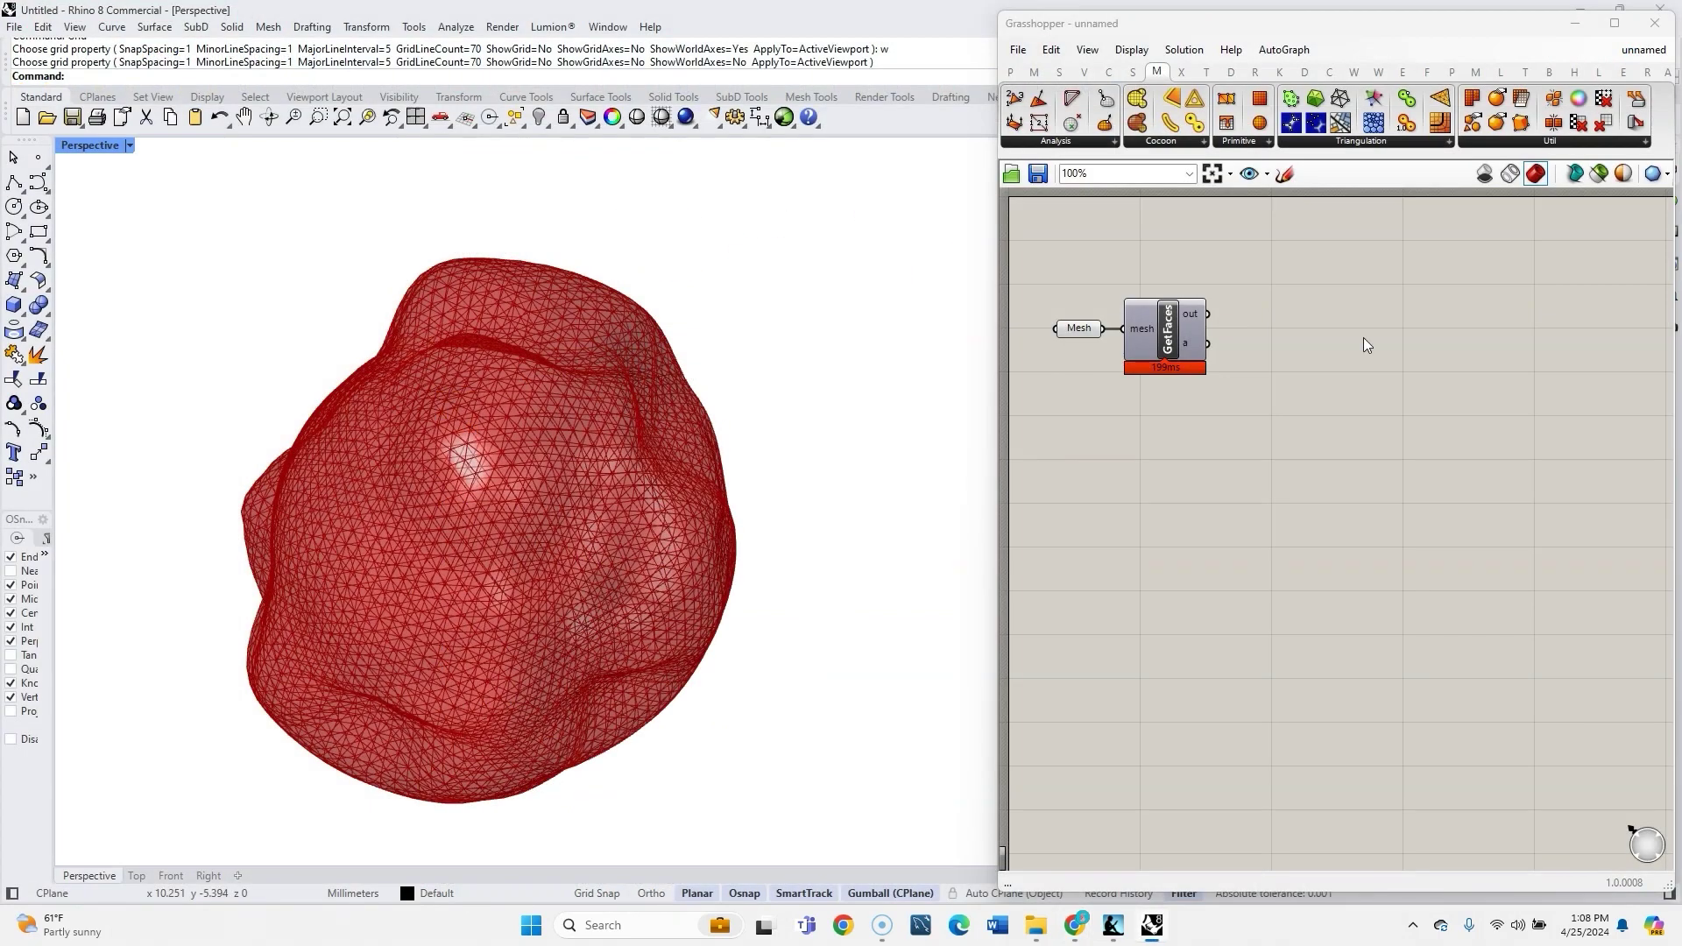
# Add a Deconstruct Mesh component below GetFaces and connect the Mesh parameter to its M input
pyautogui.doubleClick(1254, 363)
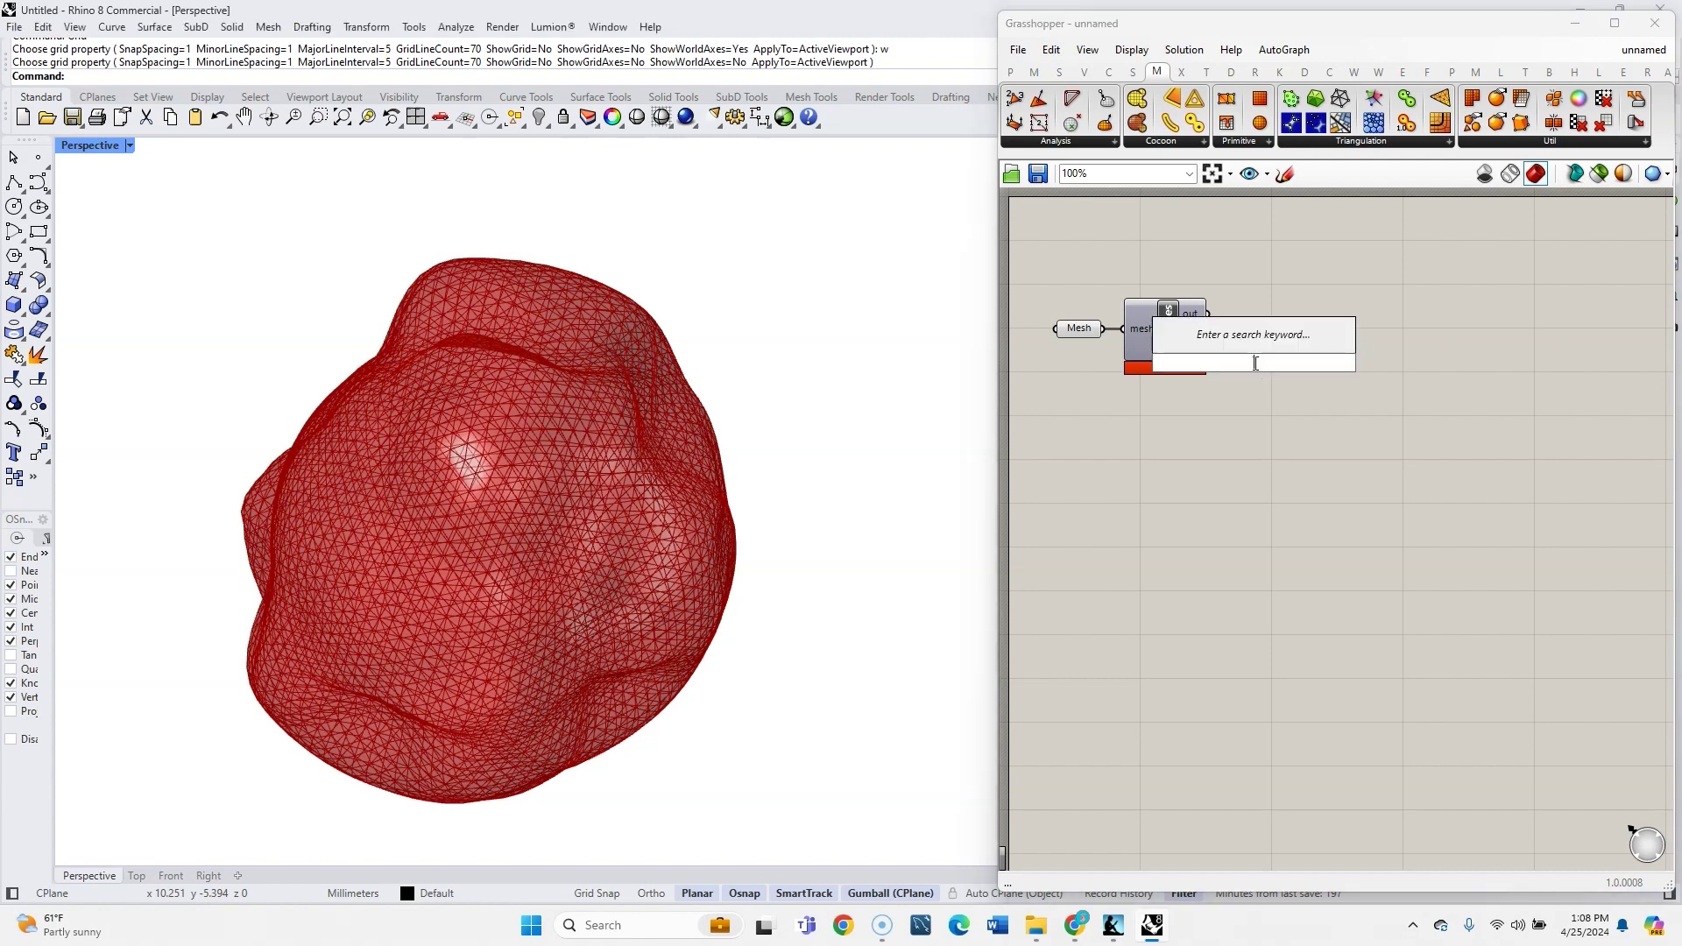
pyautogui.write('deco')
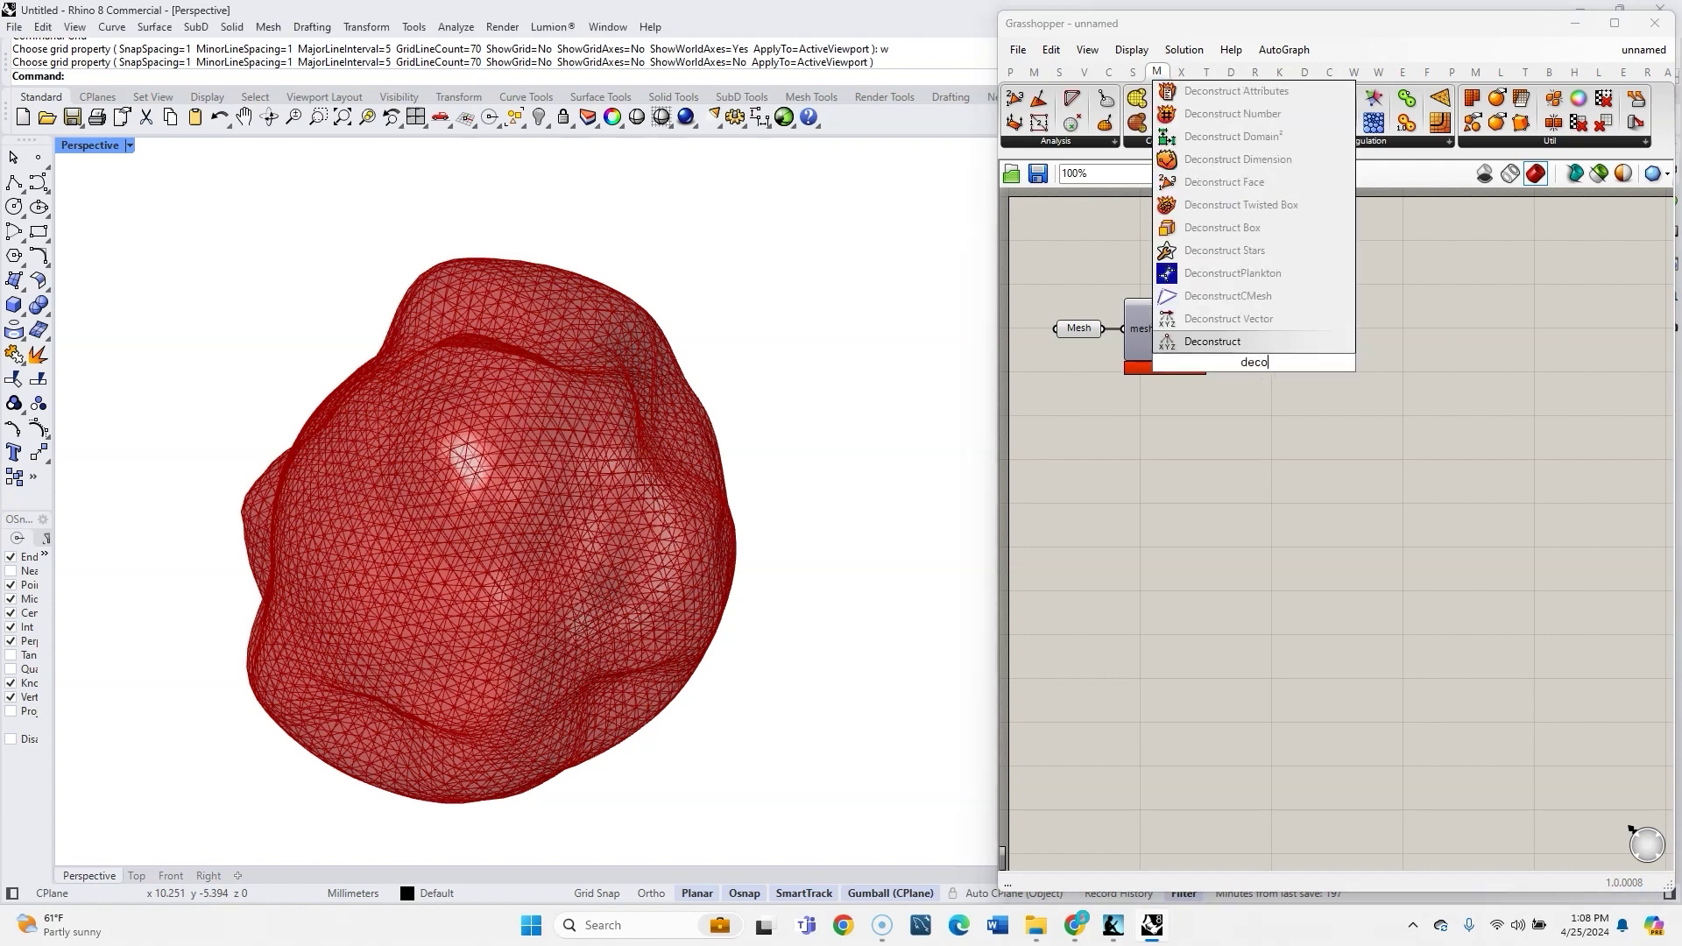
pyautogui.write('nstruct mesh')
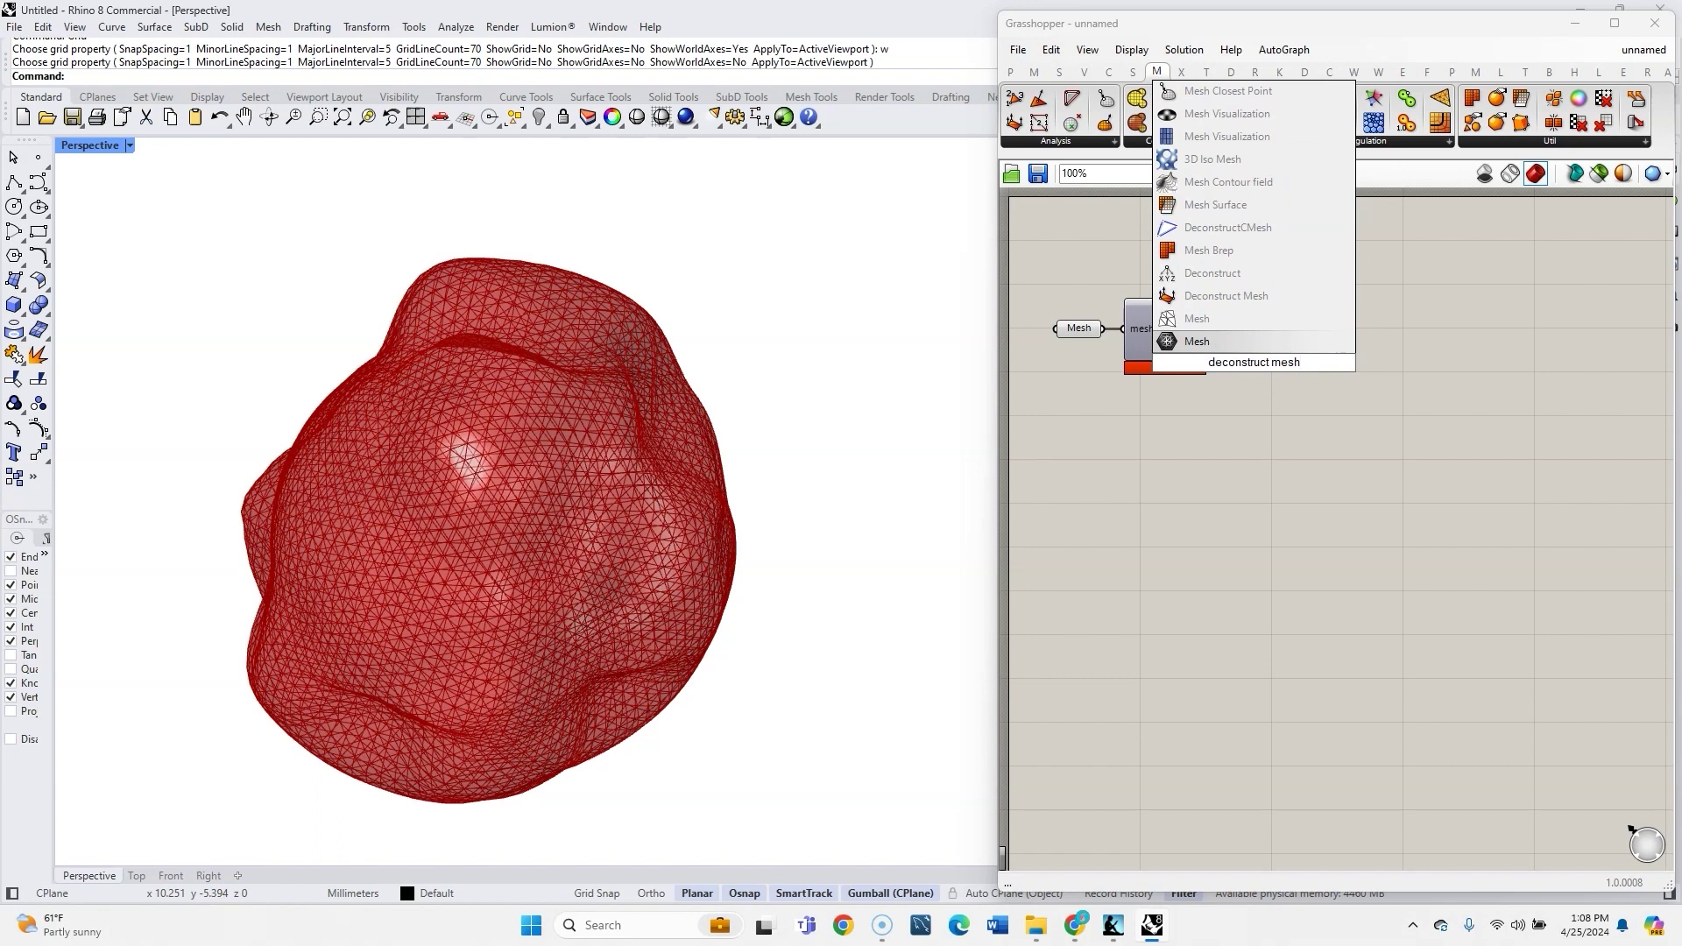
pyautogui.click(1227, 341)
pyautogui.moveTo(1172, 346); pyautogui.dragTo(1195, 281)
pyautogui.scroll(3, 1277, 289)
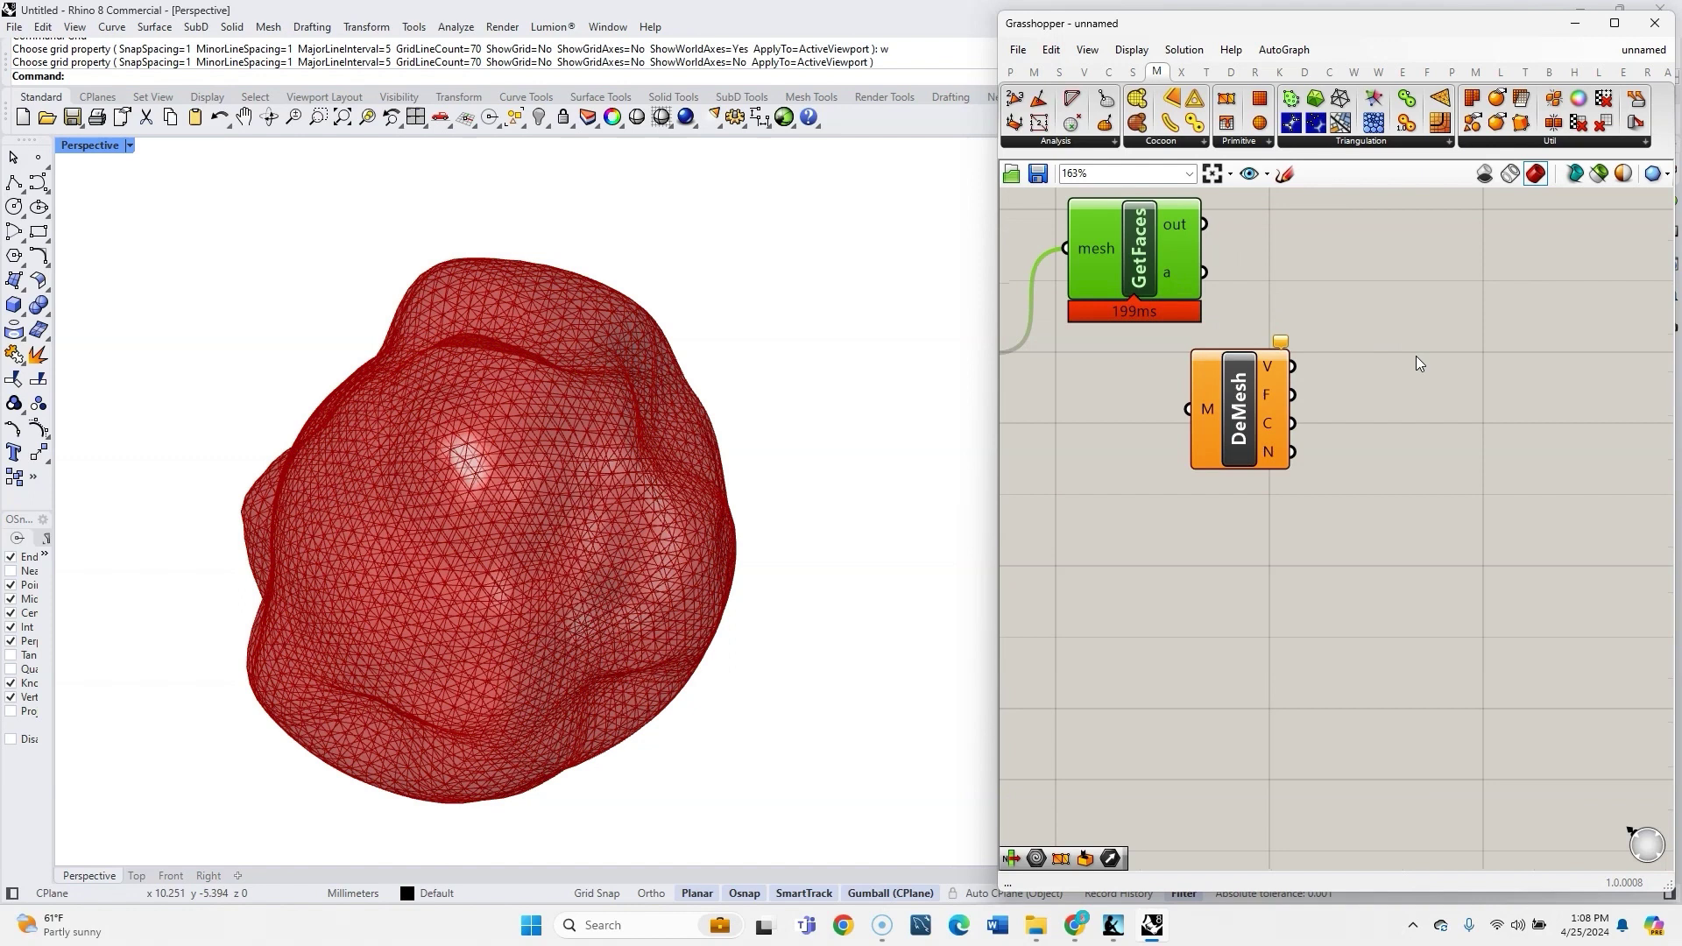
pyautogui.scroll(-2, 1417, 359)
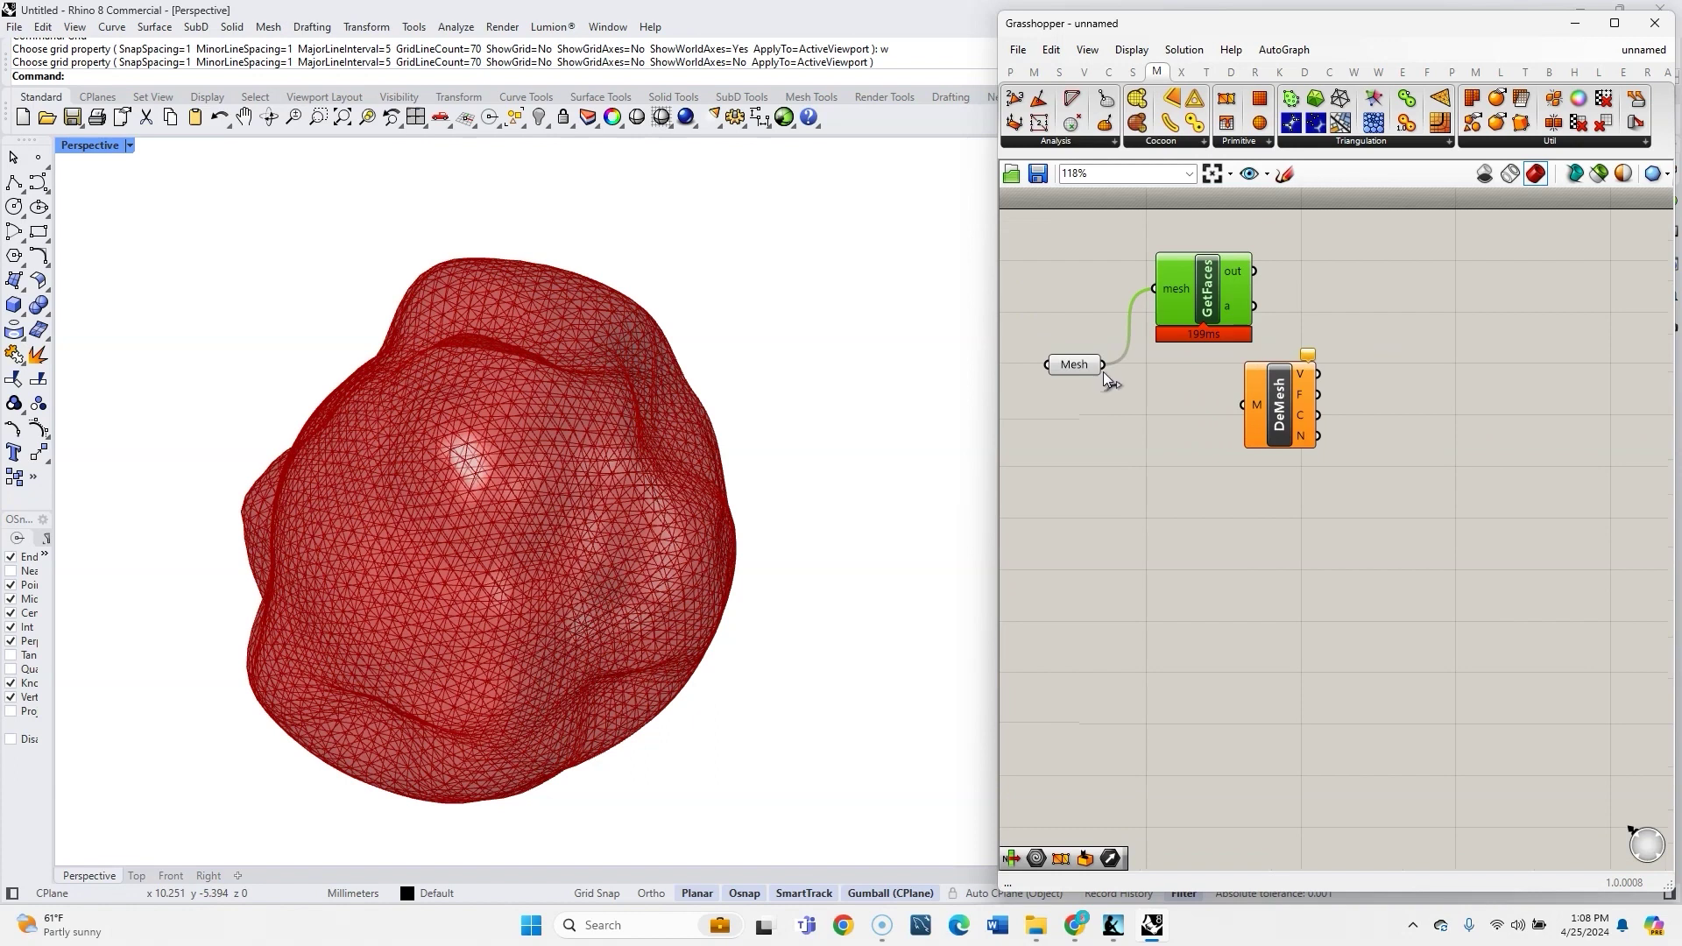
pyautogui.moveTo(1101, 364); pyautogui.dragTo(1243, 405)
# Graft the faces output (F) of the Deconstruct Mesh component
pyautogui.scroll(2, 1333, 377)
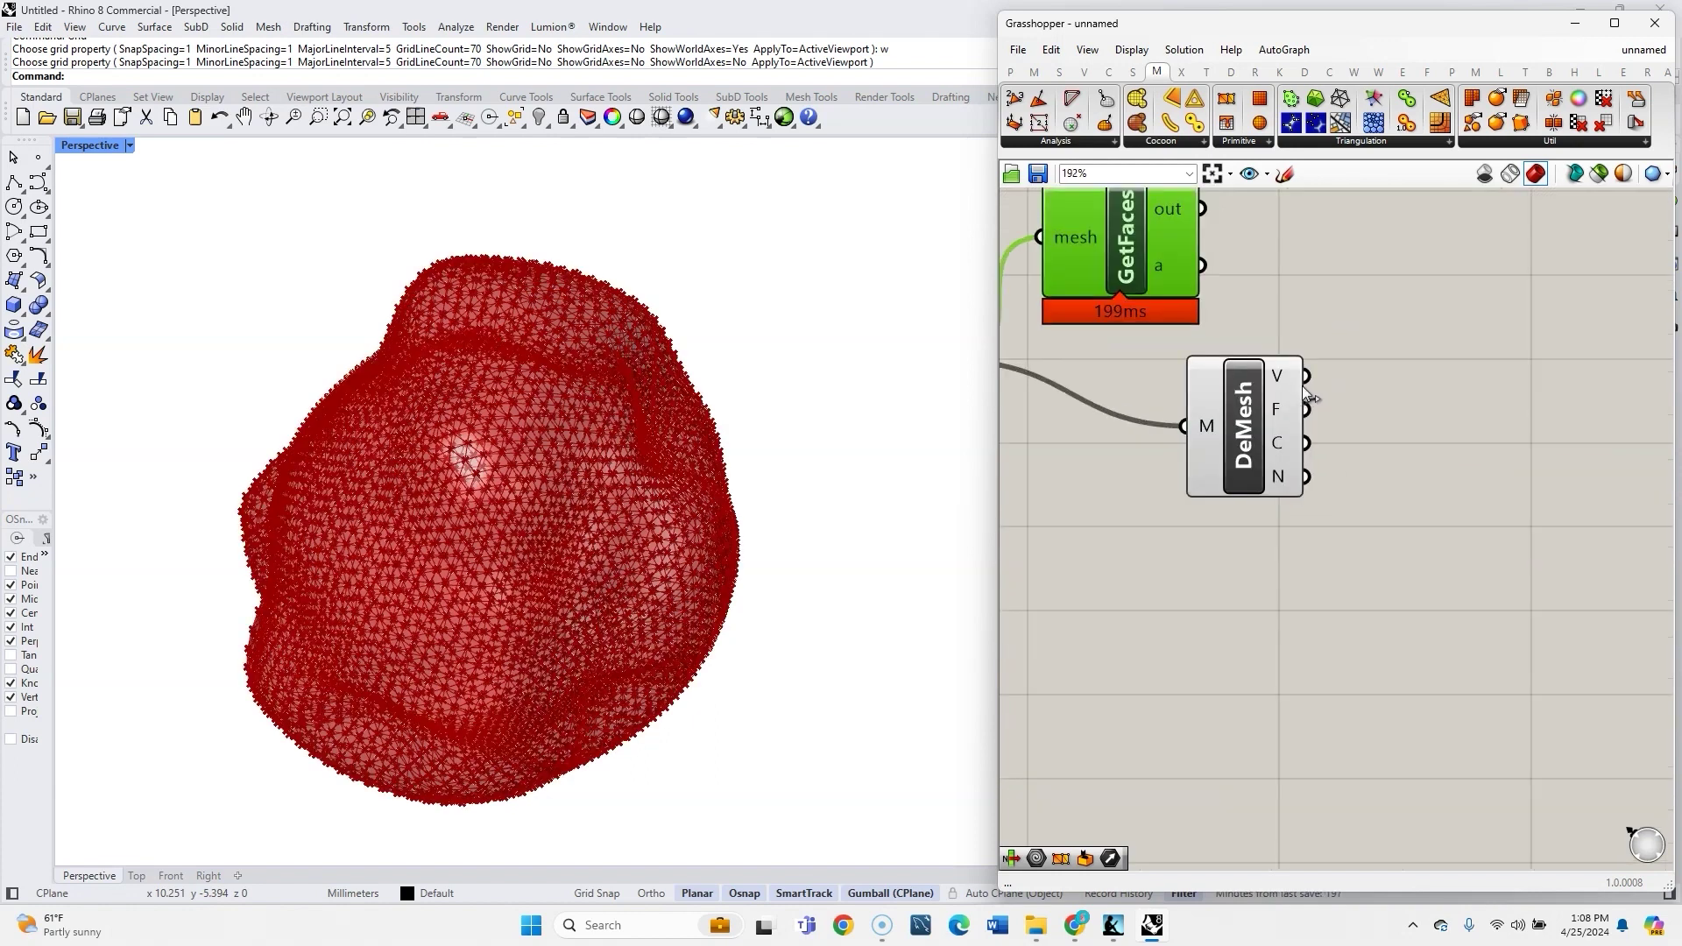
pyautogui.moveTo(1296, 386)
pyautogui.moveTo(1285, 421)
pyautogui.scroll(-3, 1400, 475)
pyautogui.click(1301, 461)
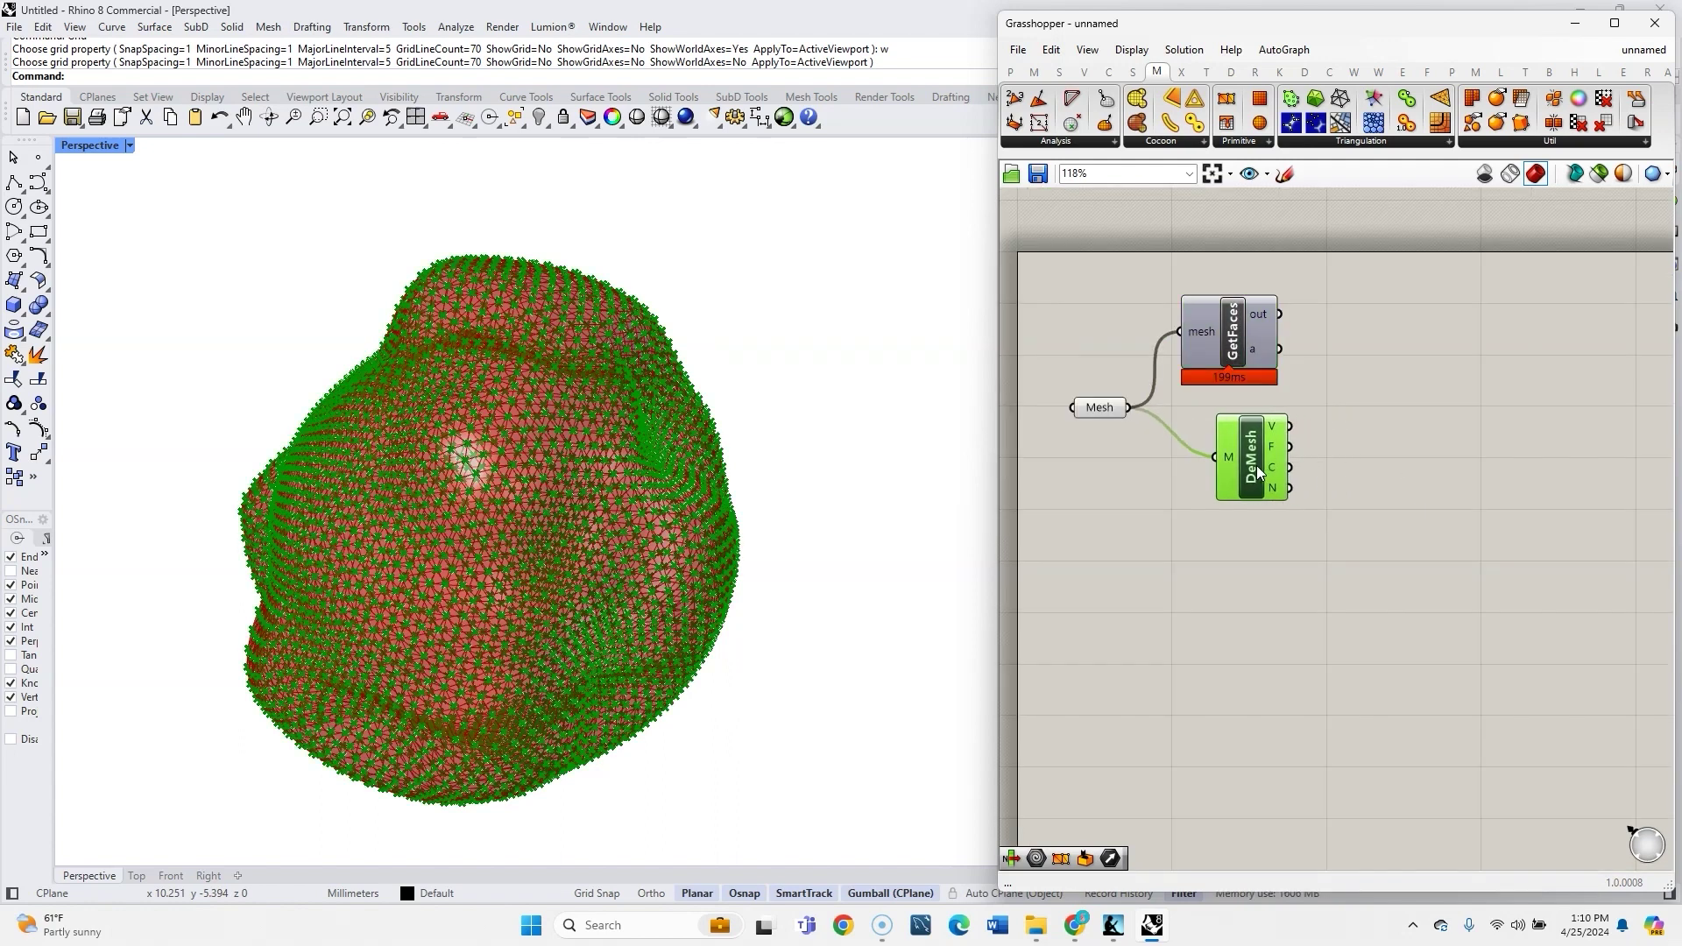
pyautogui.scroll(3, 1342, 465)
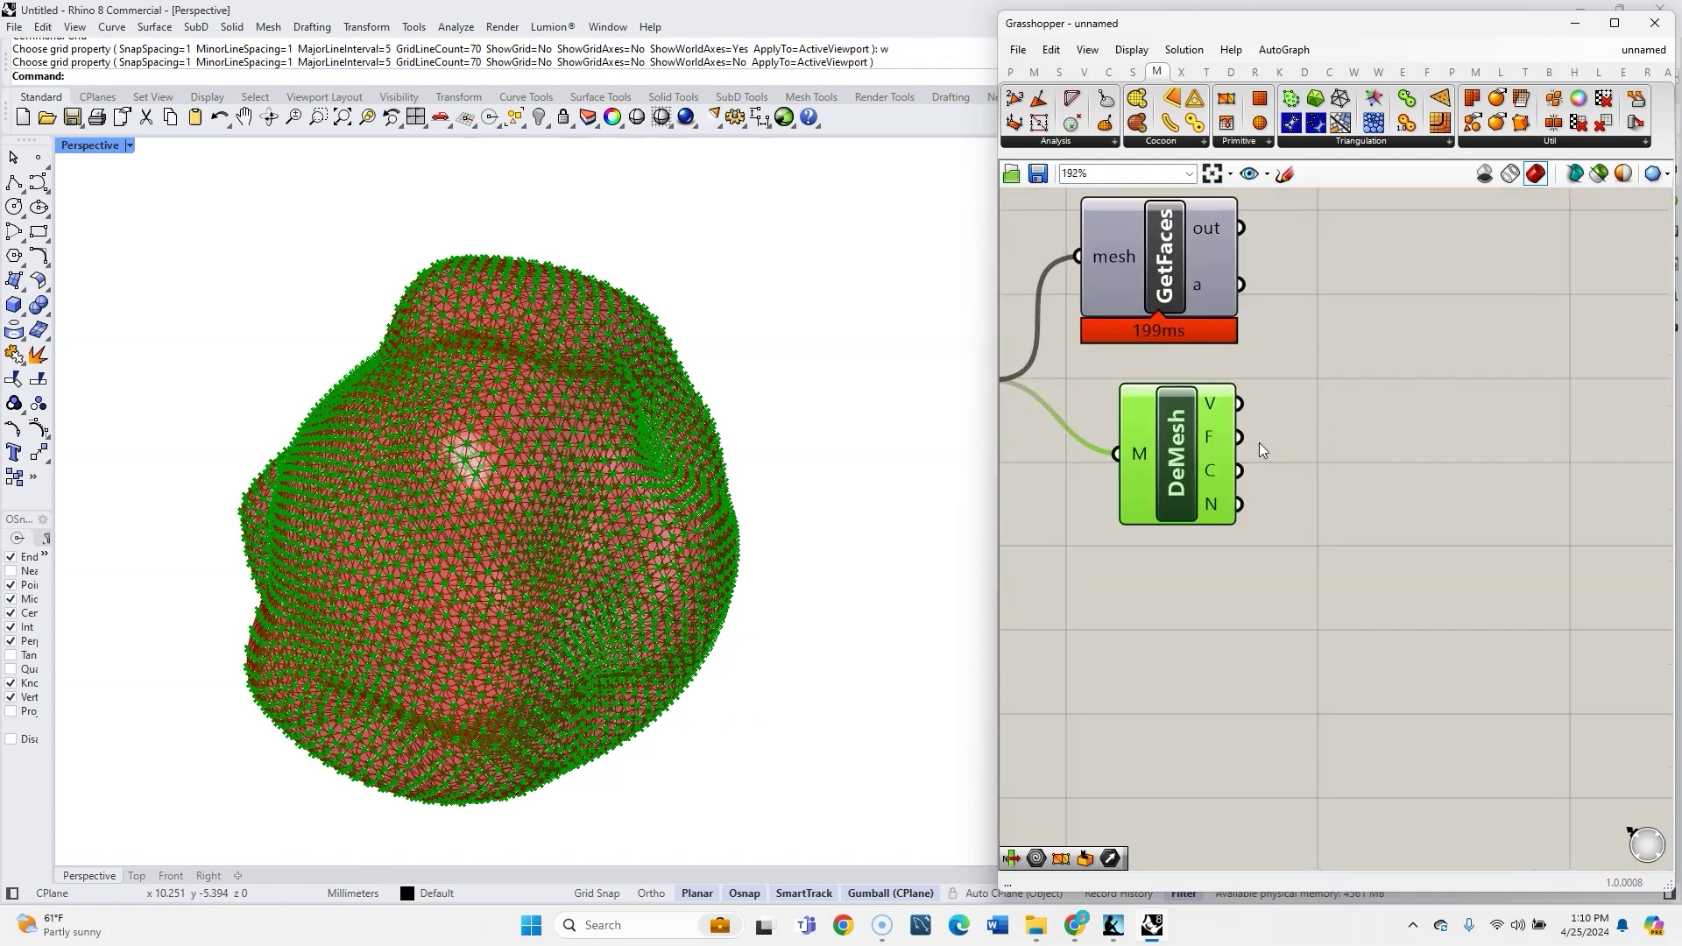
pyautogui.click(1310, 475)
pyautogui.rightClick(1213, 435)
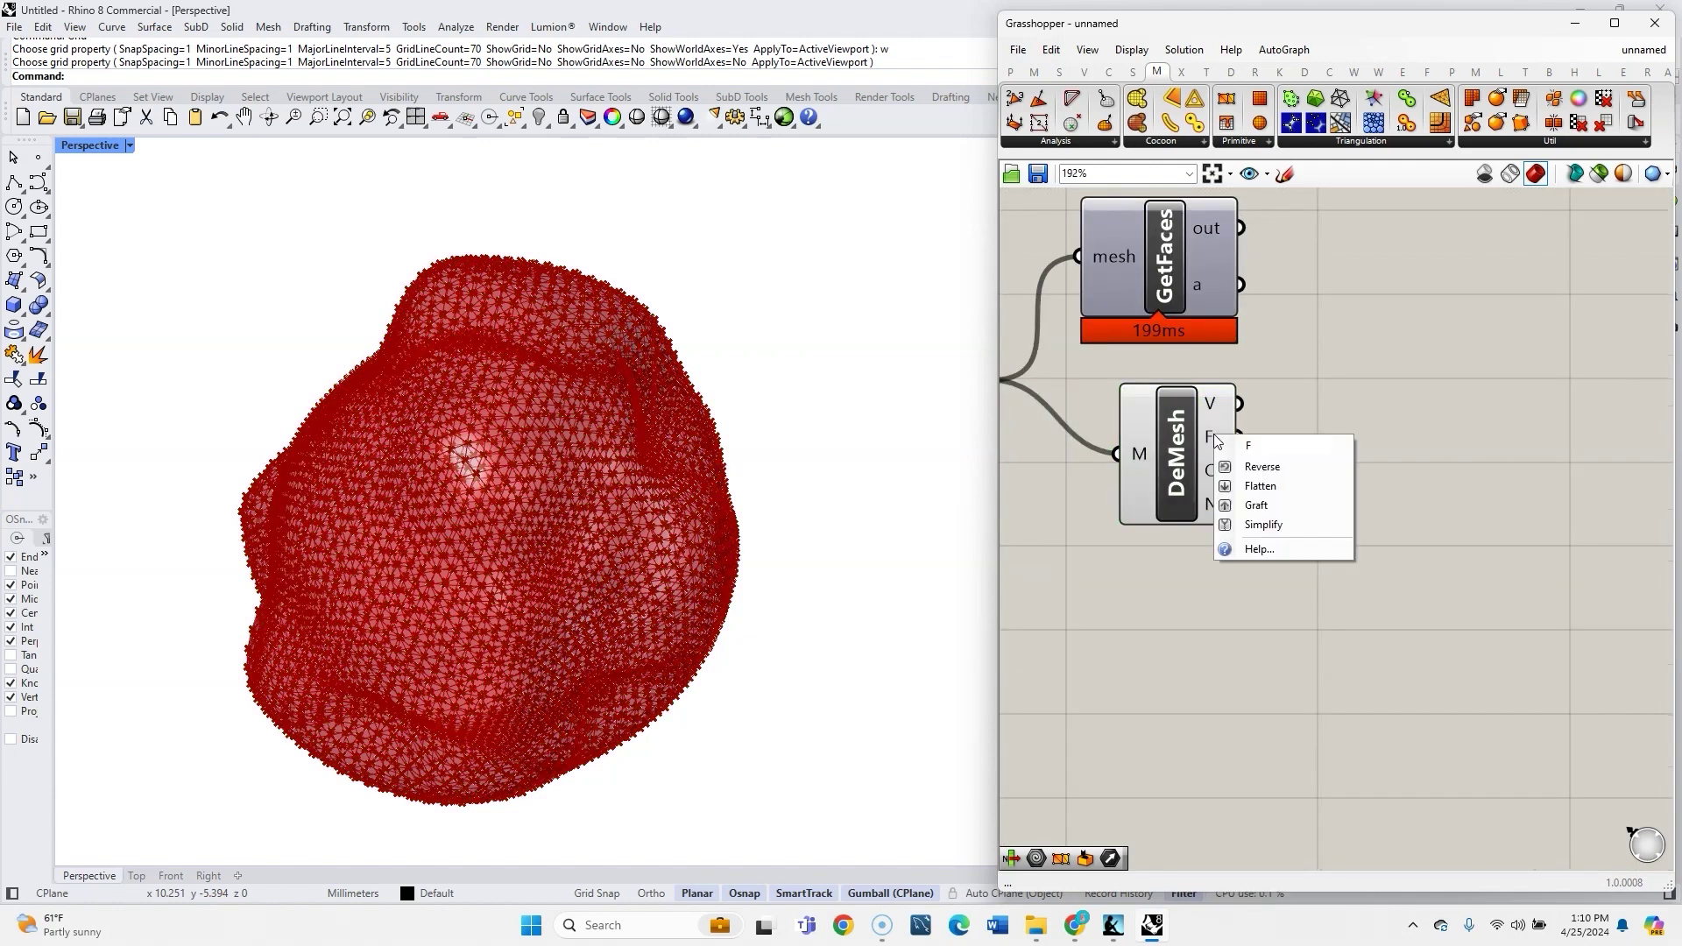
pyautogui.click(1274, 506)
pyautogui.moveTo(1223, 445)
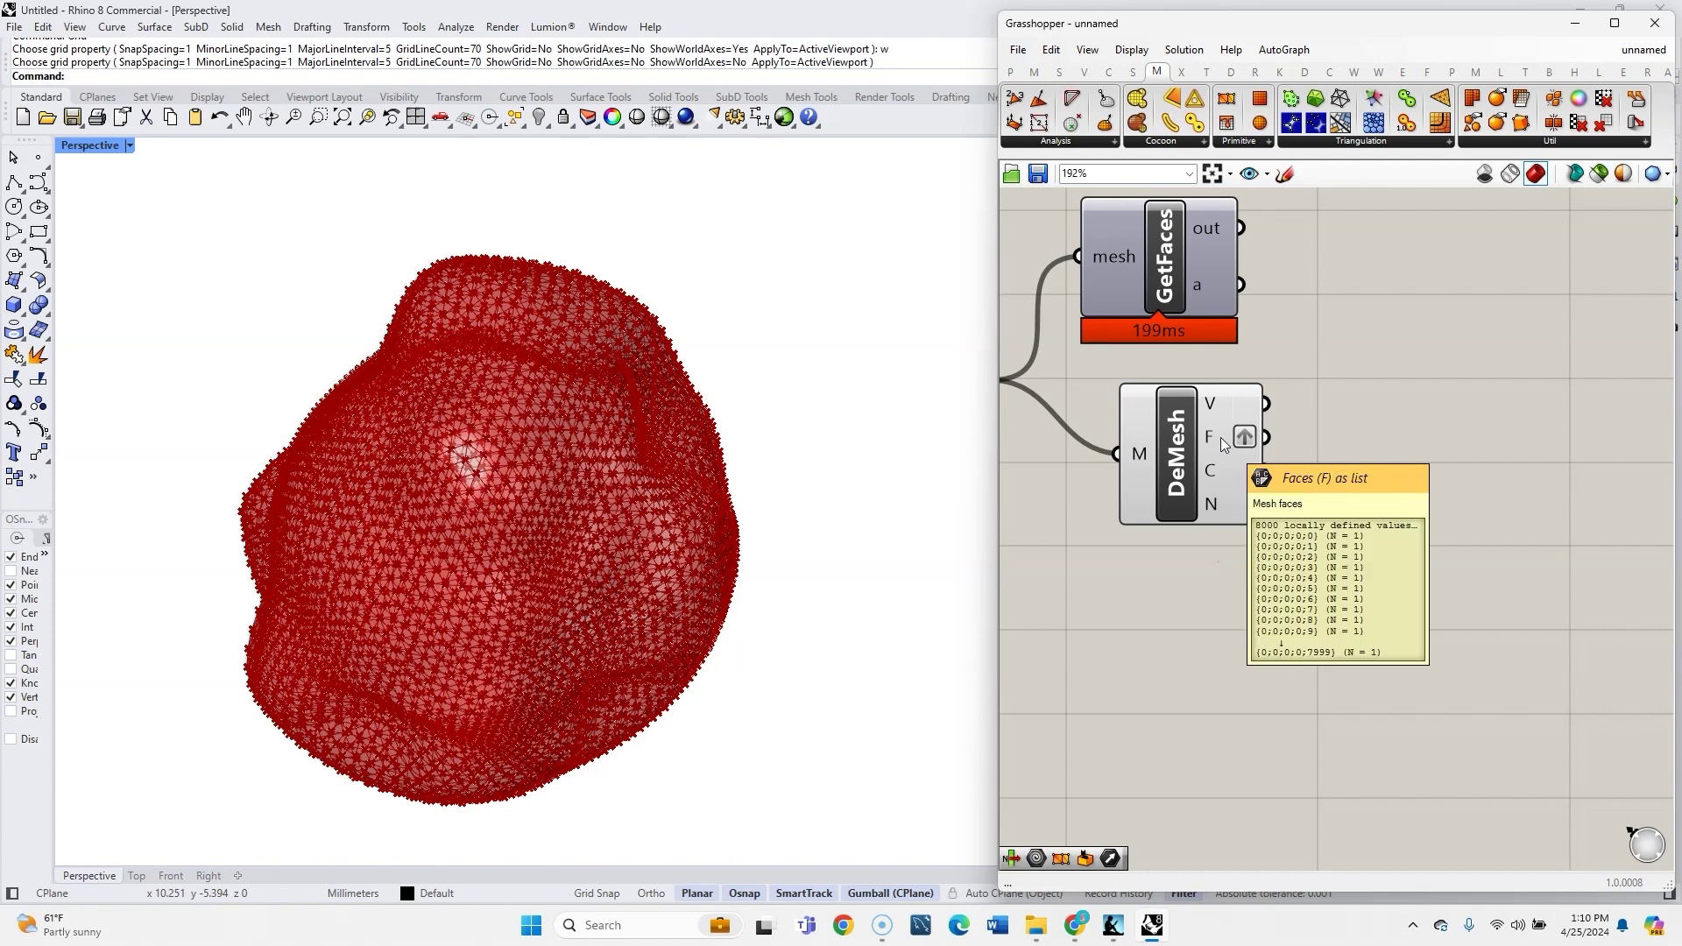
# Add a Construct Mesh component and connect the deconstructed vertices and grafted faces to its V and F inputs
pyautogui.doubleClick(1381, 404)
pyautogui.write('construc')
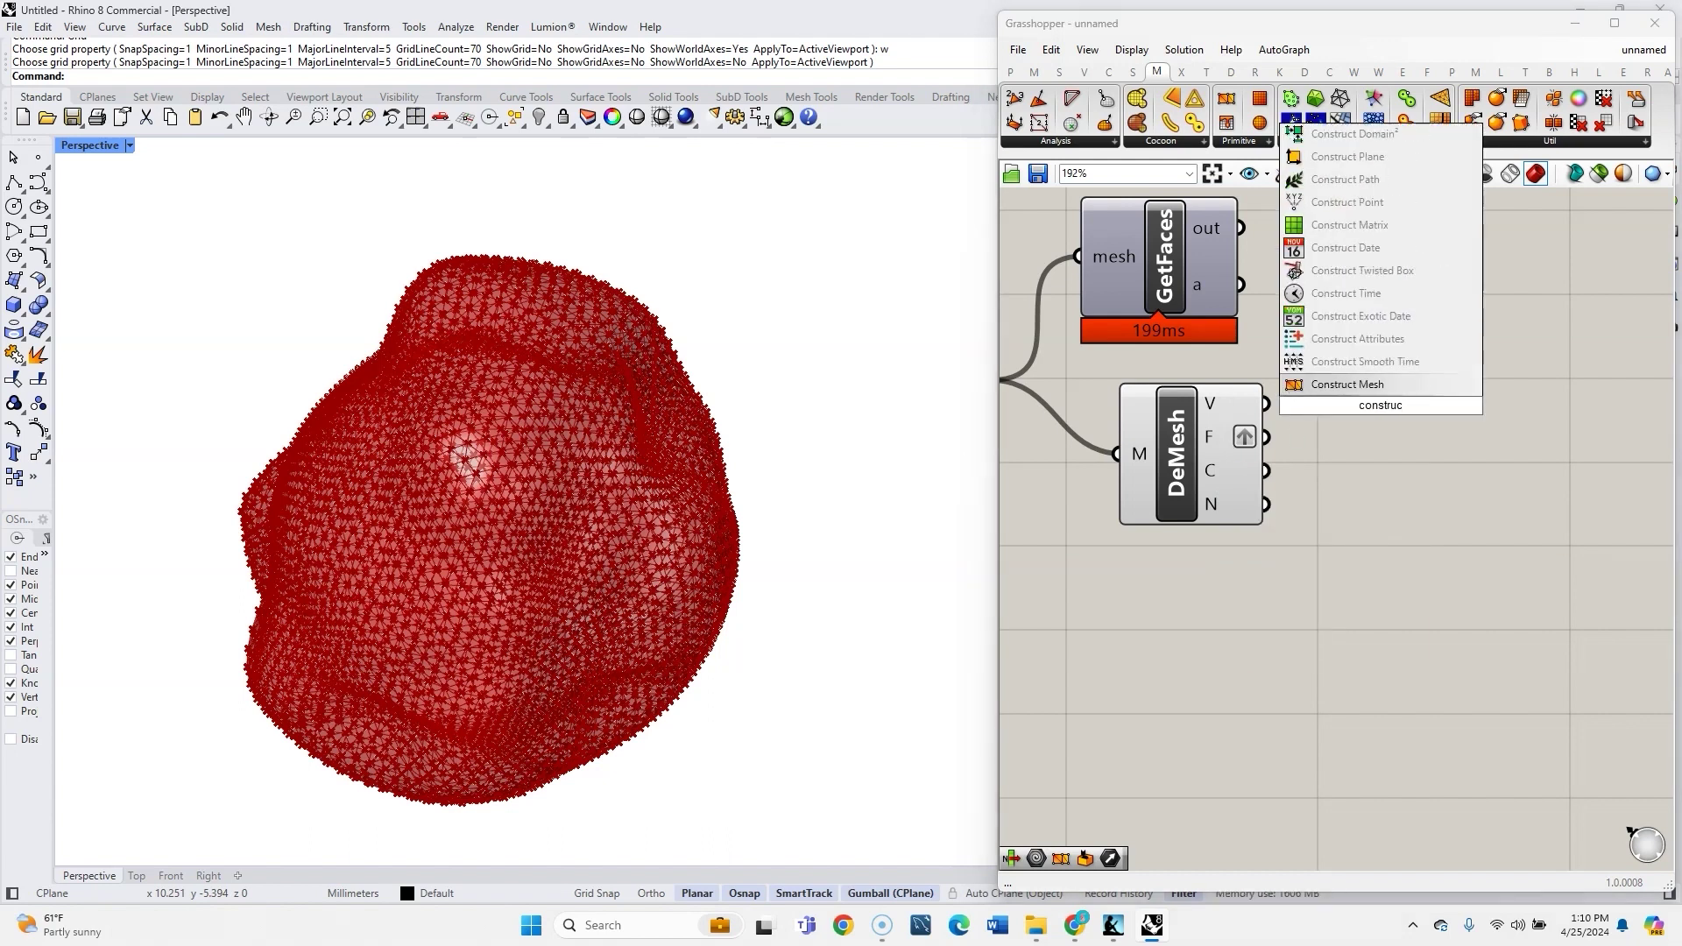
pyautogui.click(1378, 384)
pyautogui.moveTo(1266, 403); pyautogui.dragTo(1320, 366)
pyautogui.moveTo(1270, 436); pyautogui.dragTo(1368, 458)
pyautogui.click(1362, 575)
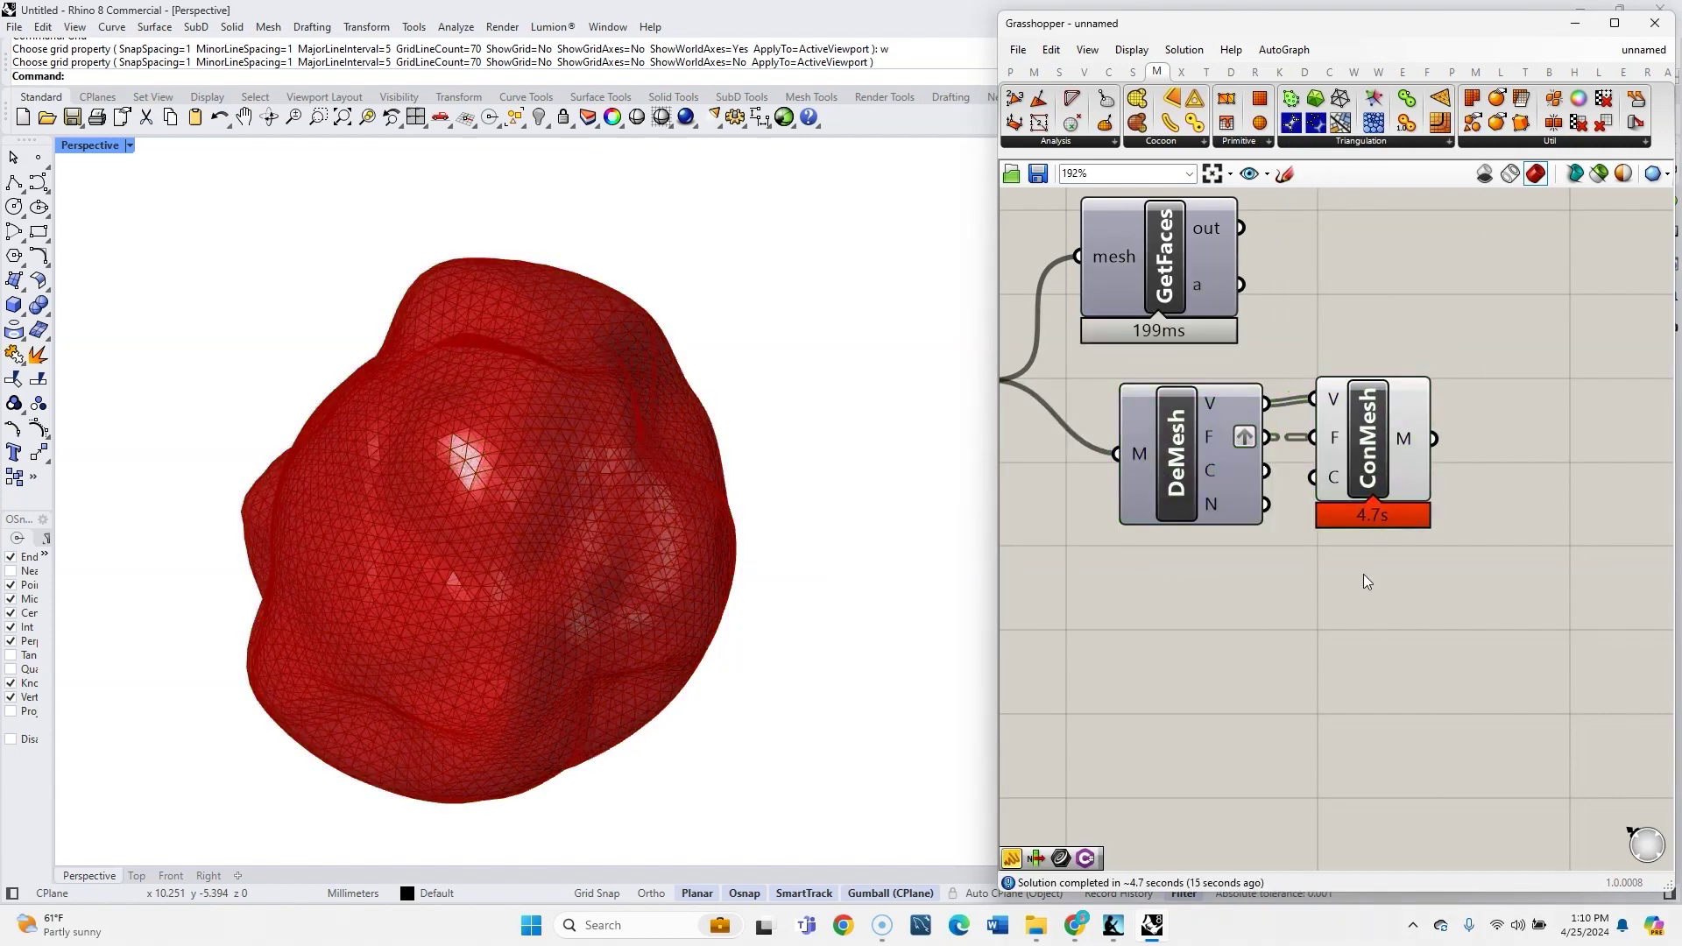
# Flatten the mesh output (M) of Construct Mesh and inspect the resulting list of meshes
pyautogui.rightClick(1417, 440)
pyautogui.click(1485, 526)
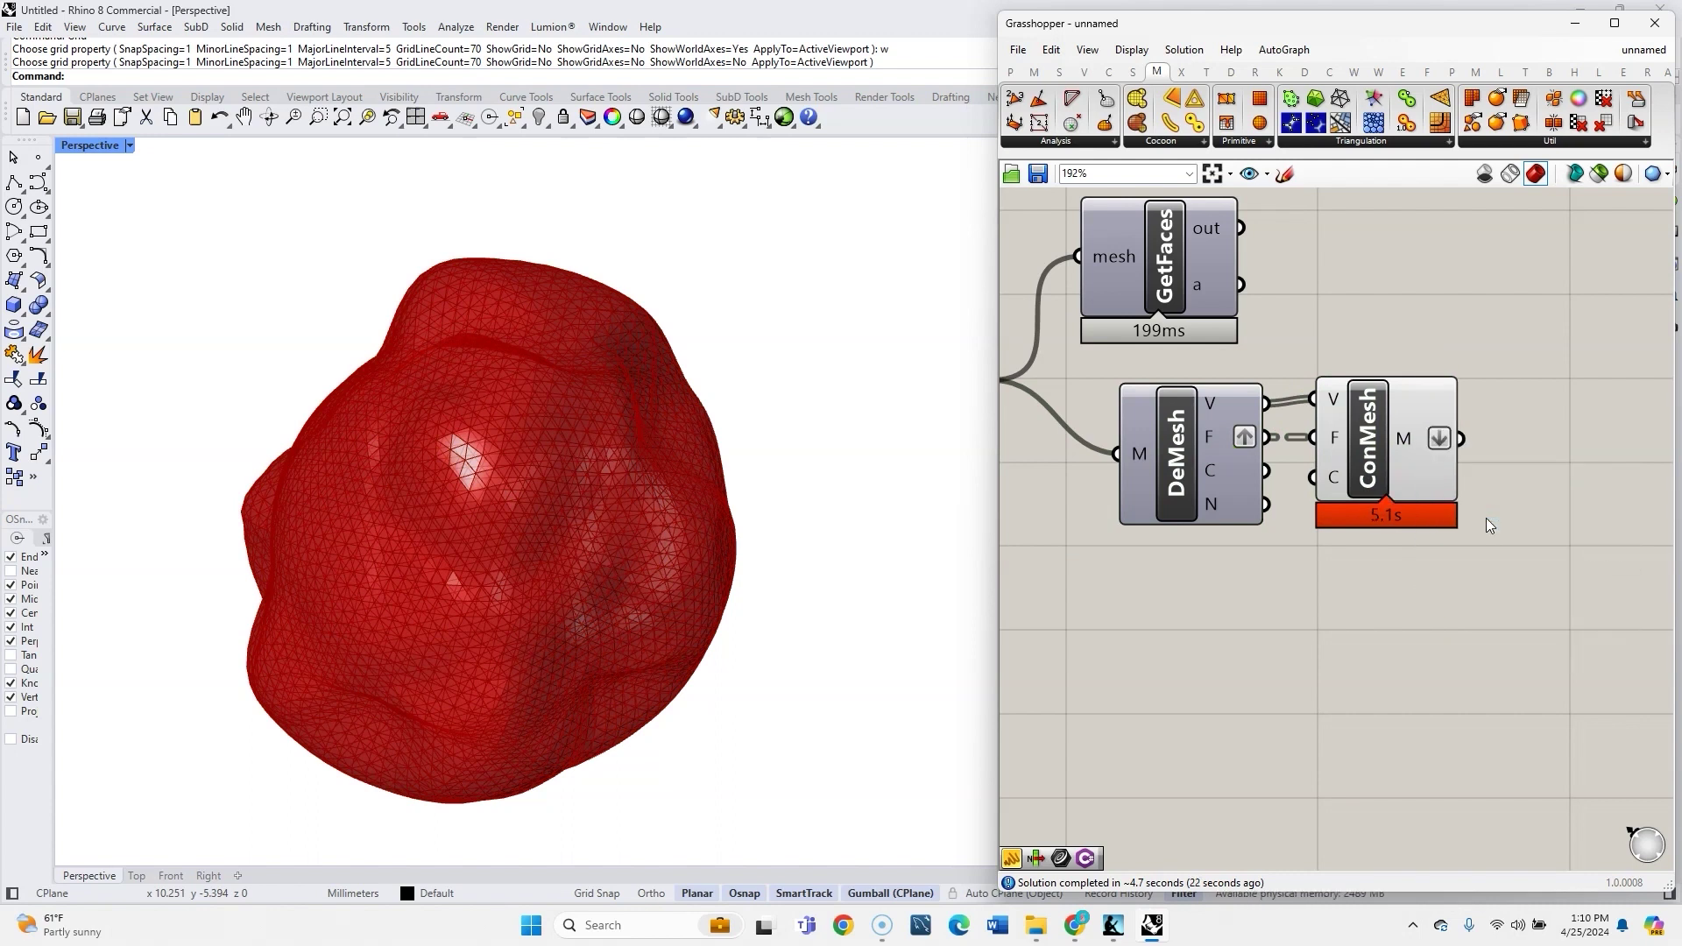
pyautogui.moveTo(1415, 445)
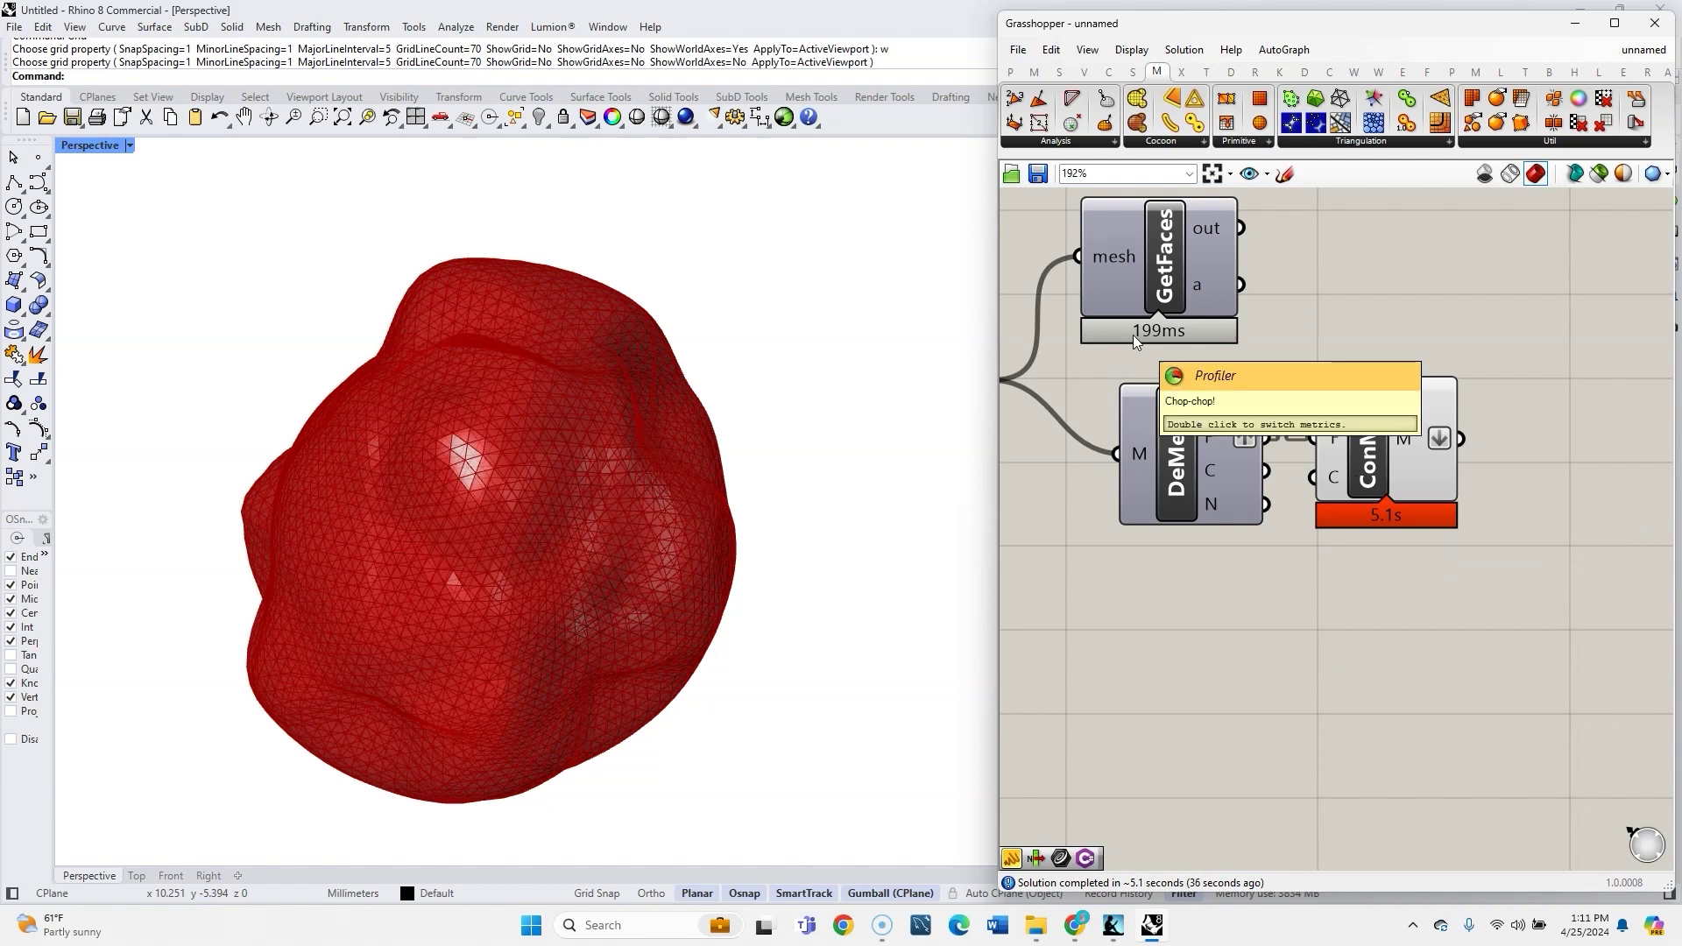
pyautogui.moveTo(1159, 283); pyautogui.dragTo(1182, 286)
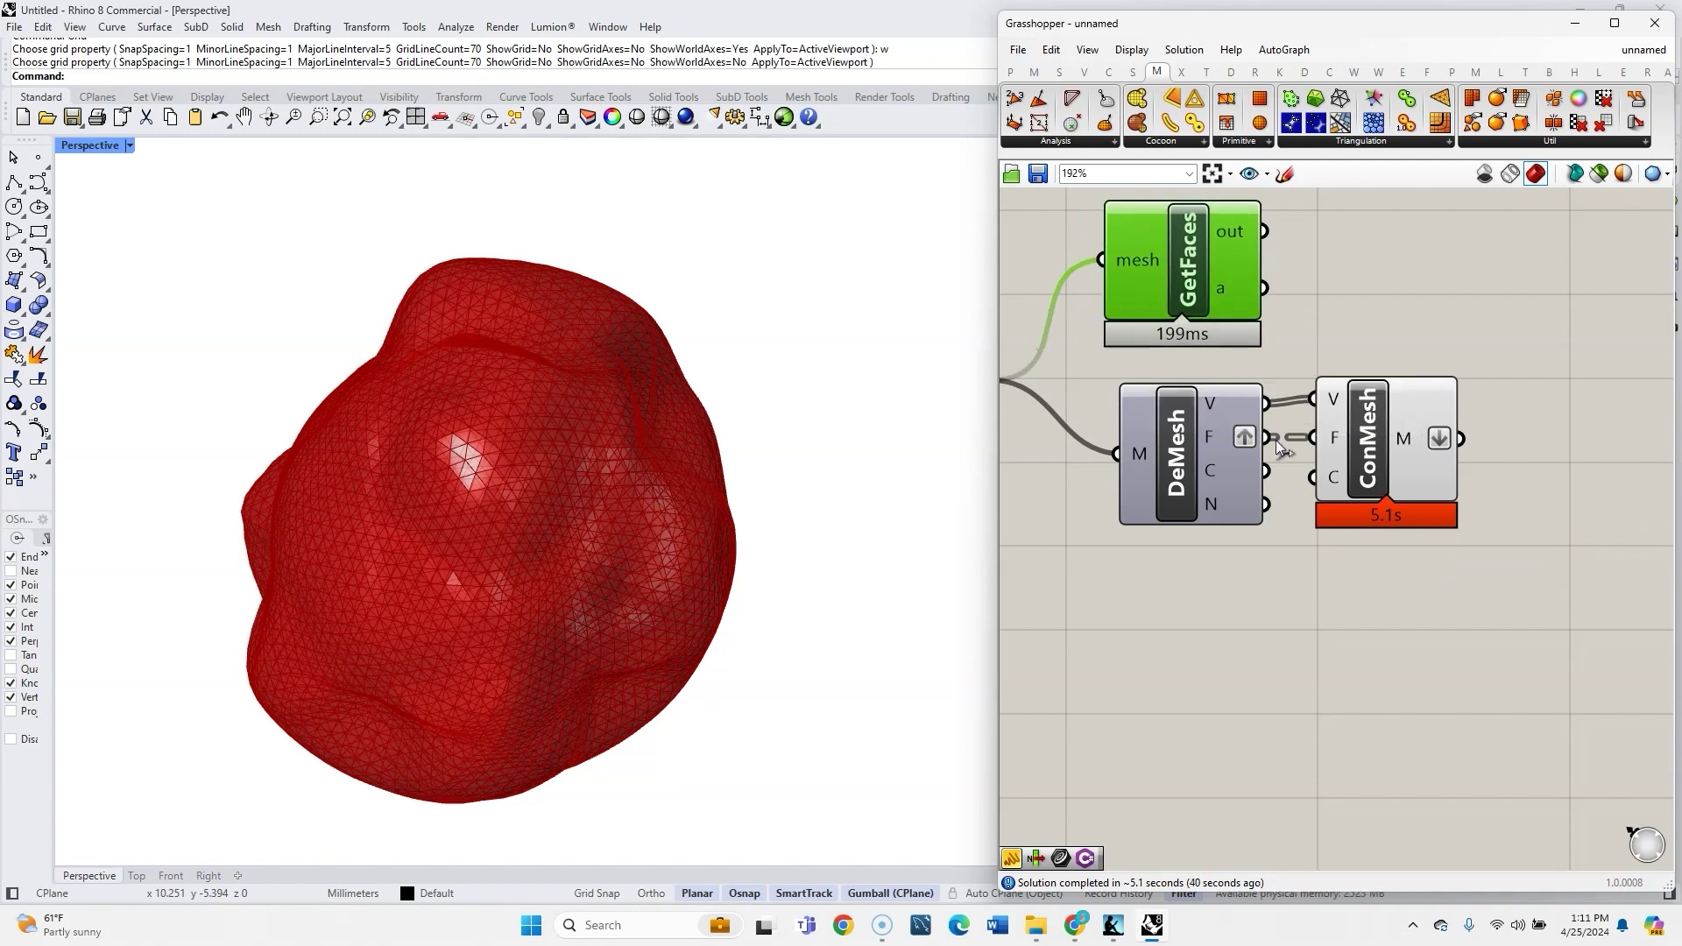
pyautogui.moveTo(1264, 575); pyautogui.dragTo(1124, 587, button='right')
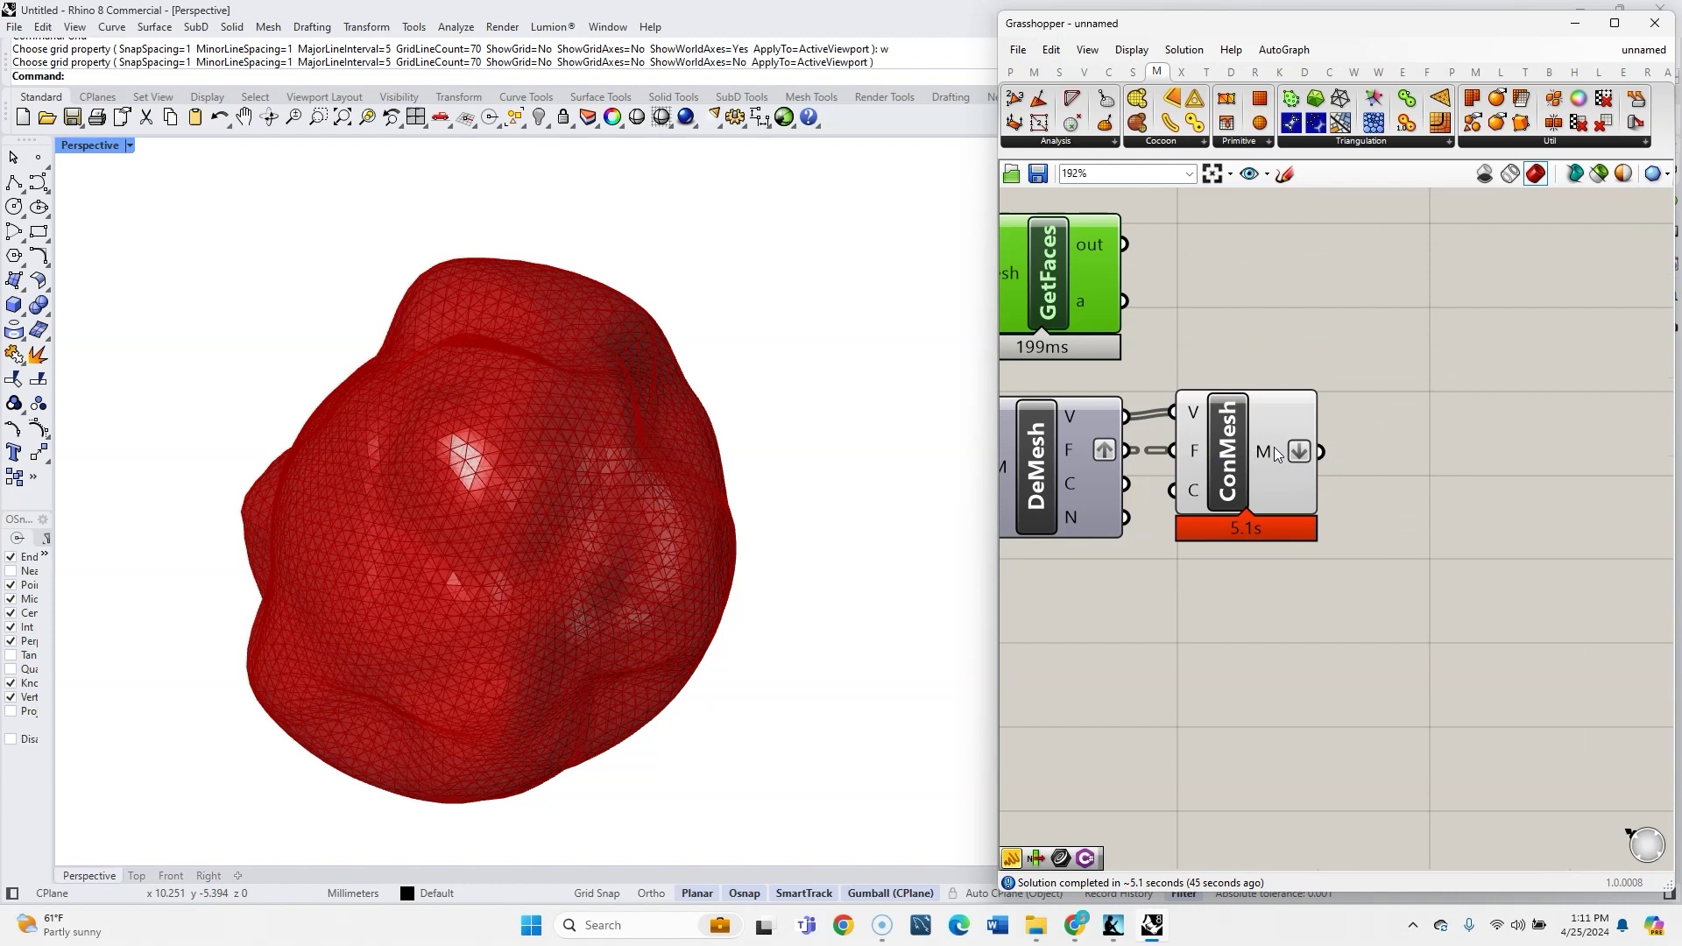
pyautogui.moveTo(1276, 453)
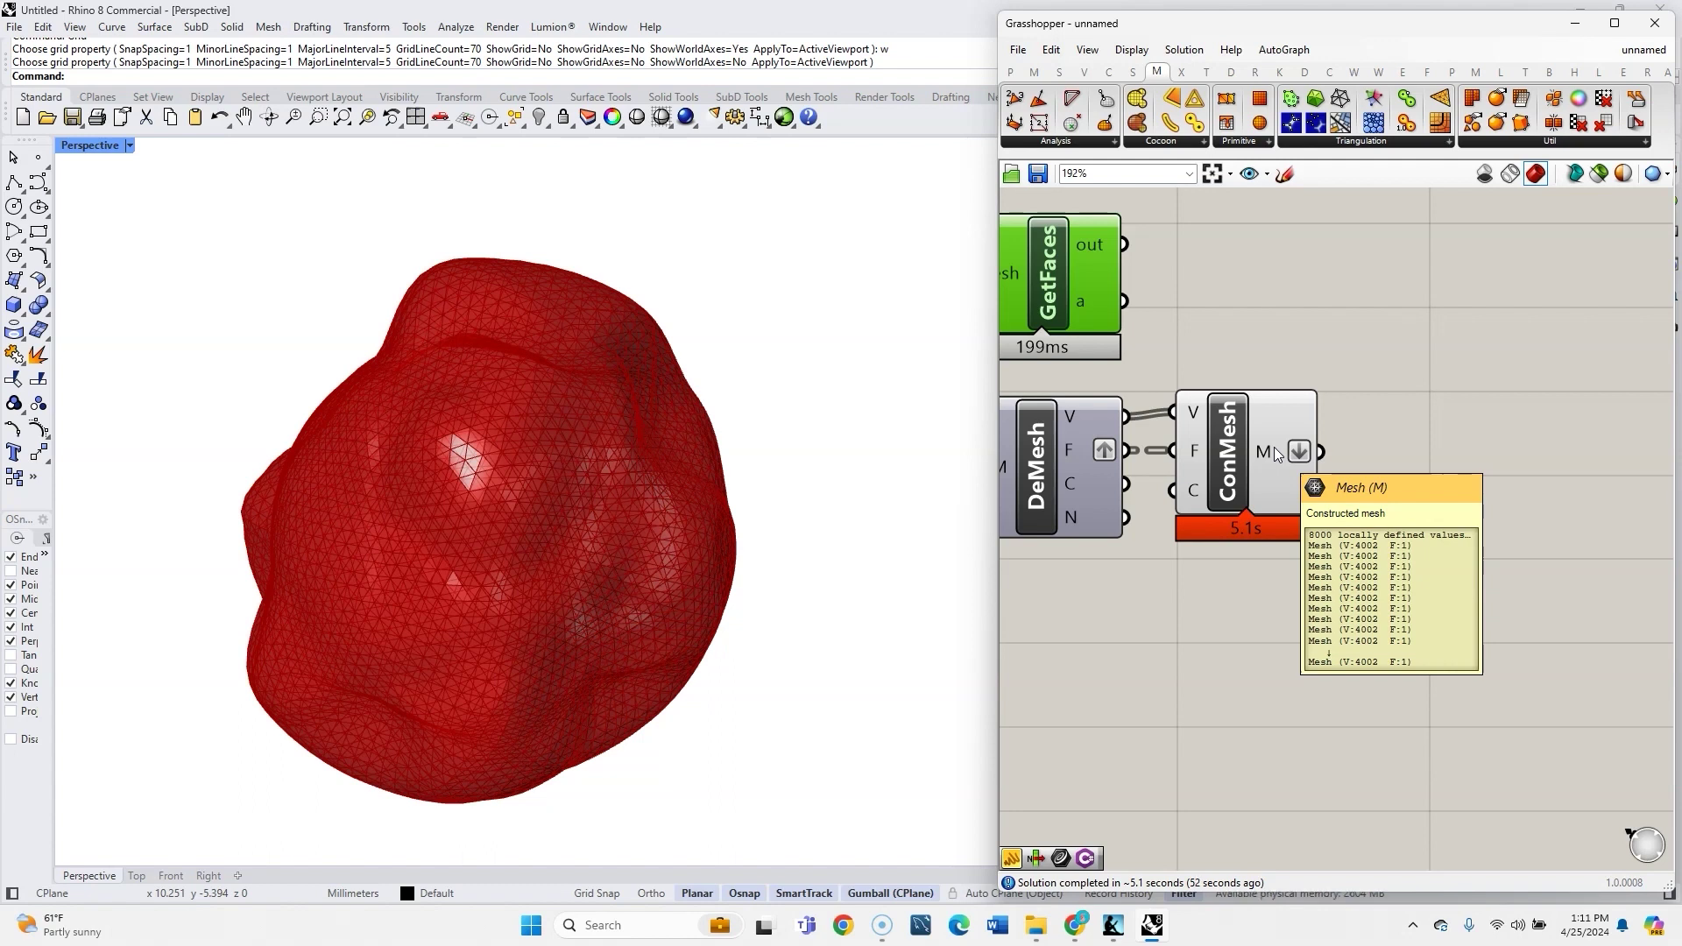
# Add a C# Script component beside Construct Mesh and rename its x input to mesh
pyautogui.doubleClick(1455, 449)
pyautogui.write('c#')
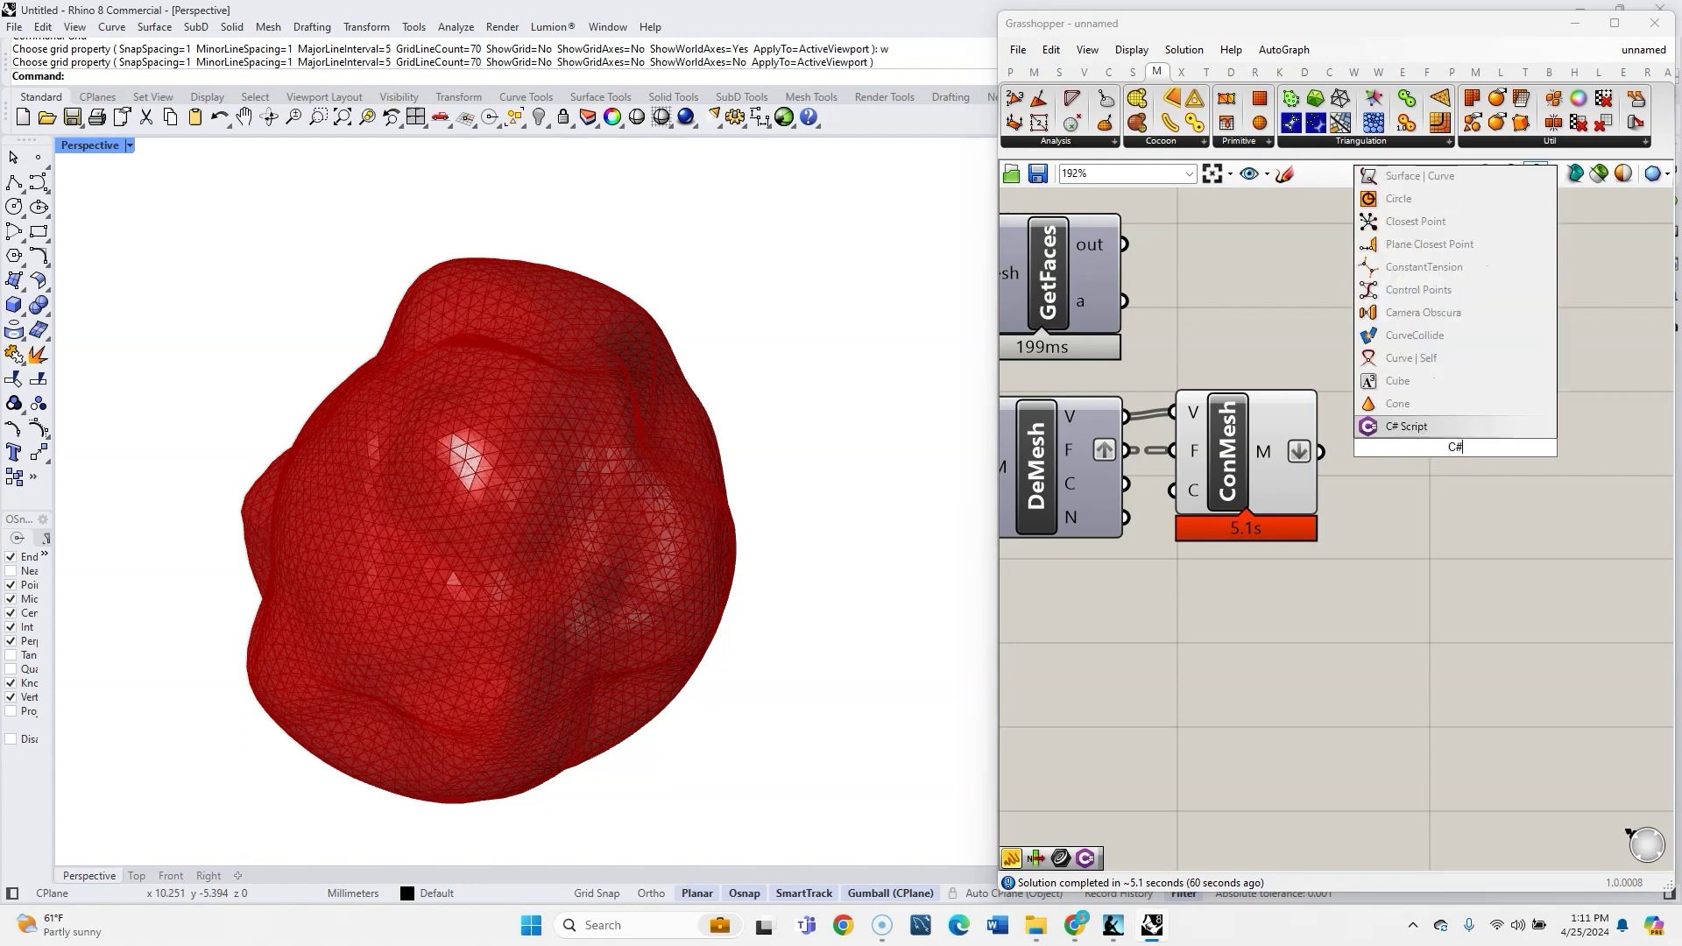
pyautogui.press('Return')
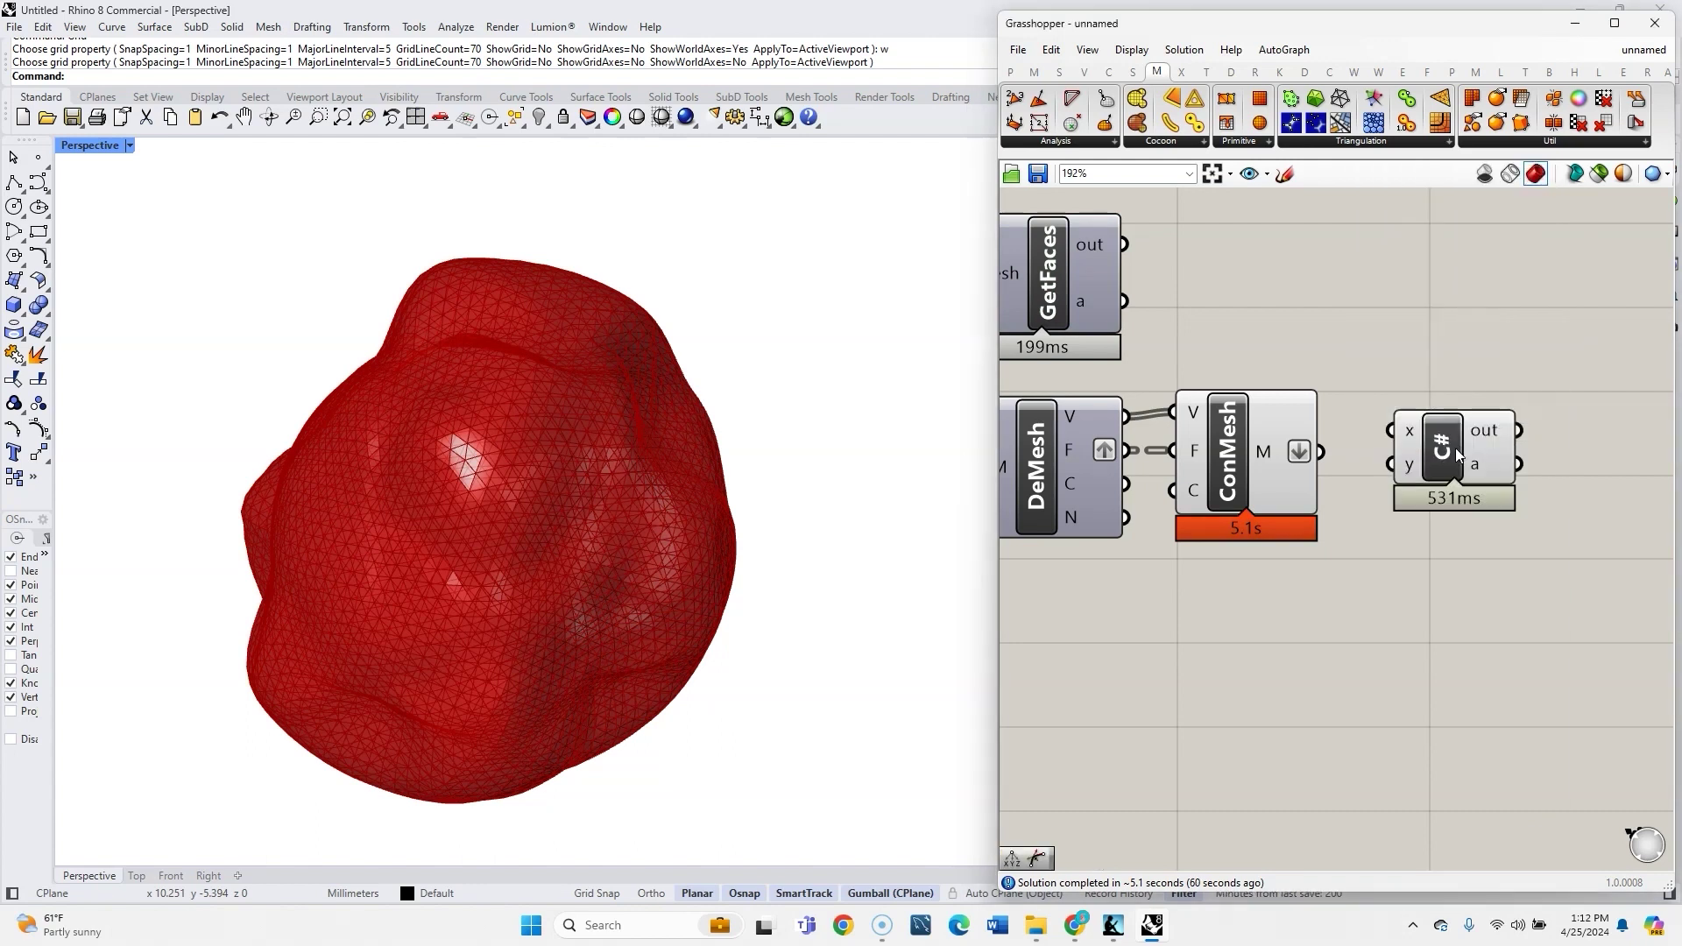
pyautogui.rightClick(1412, 431)
pyautogui.write('mesh')
pyautogui.click(1451, 389)
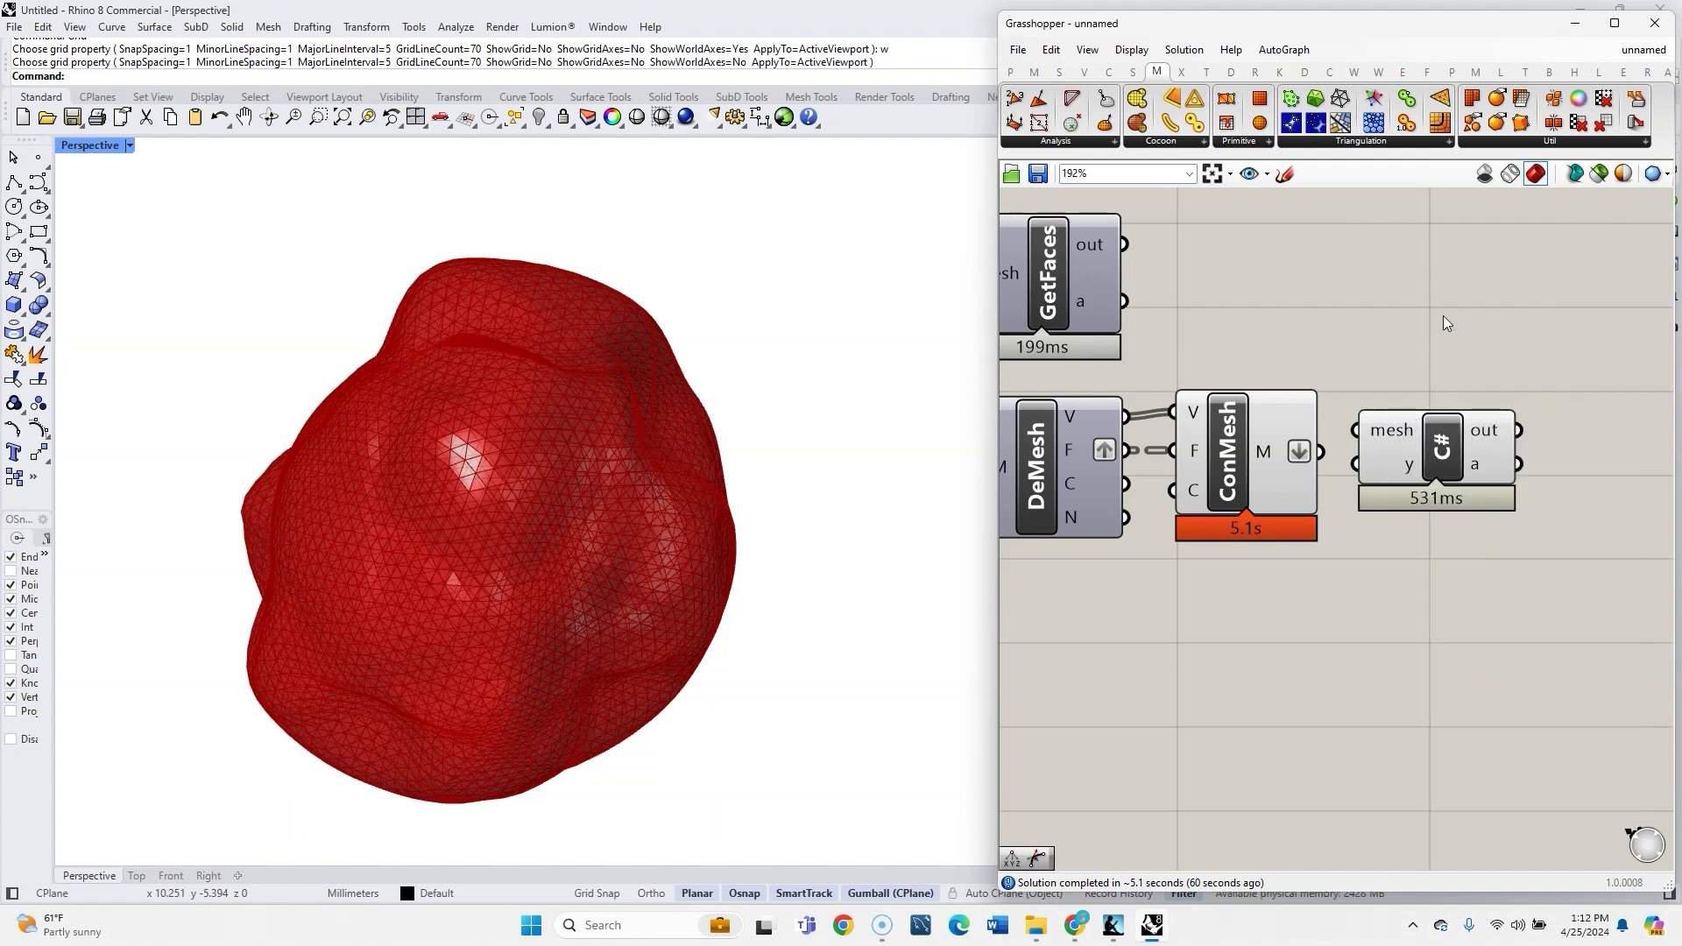
# Remove the C# component's y input and set the type hint of its mesh input to Mesh
pyautogui.scroll(3, 1431, 414)
pyautogui.rightClick(1370, 470)
pyautogui.moveTo(1458, 873)
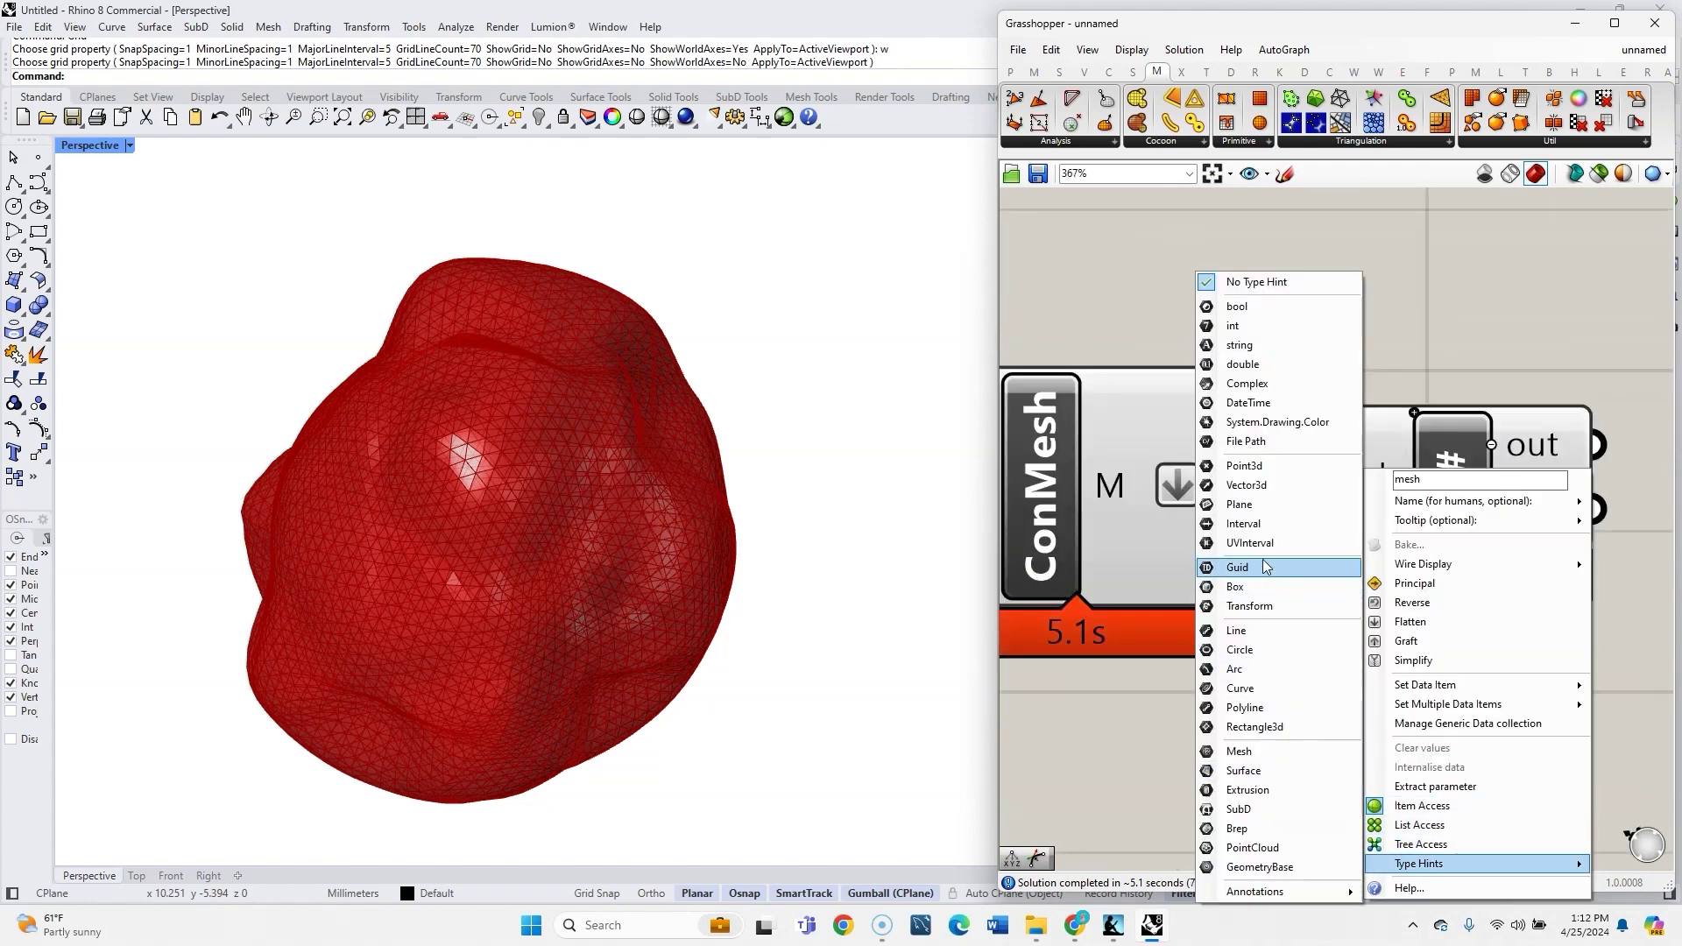
pyautogui.click(1276, 750)
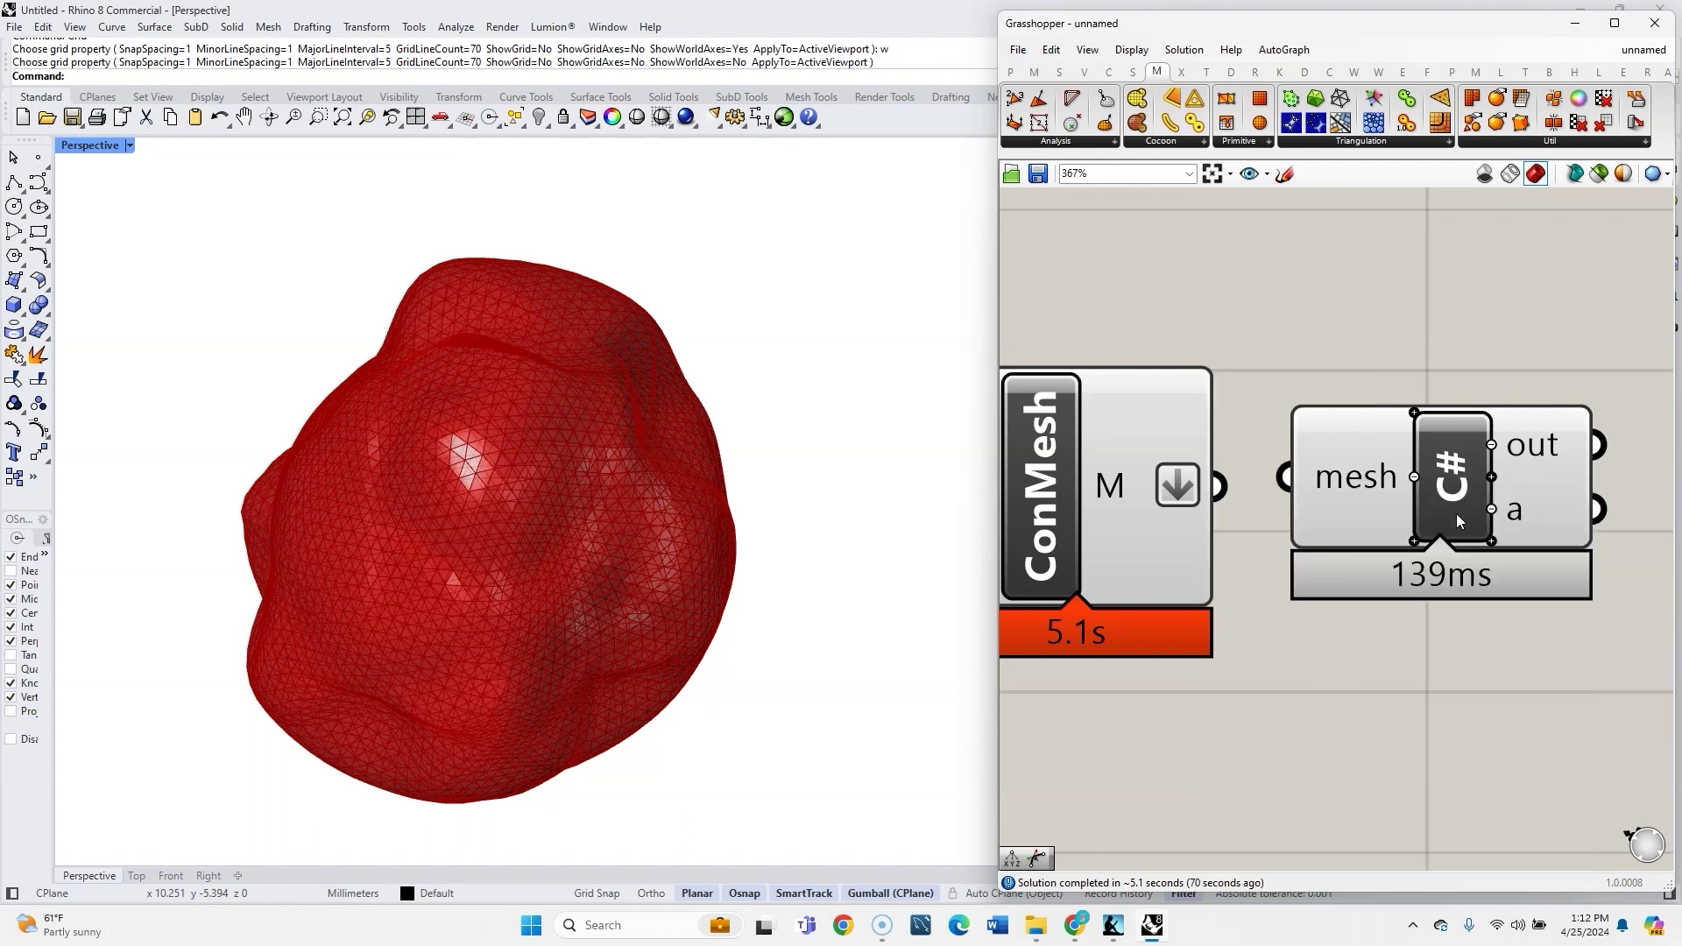
# Connect the flattened Construct Mesh output to the mesh input of the C# component
pyautogui.moveTo(1455, 510); pyautogui.dragTo(1478, 523)
pyautogui.moveTo(1219, 487); pyautogui.dragTo(1309, 489)
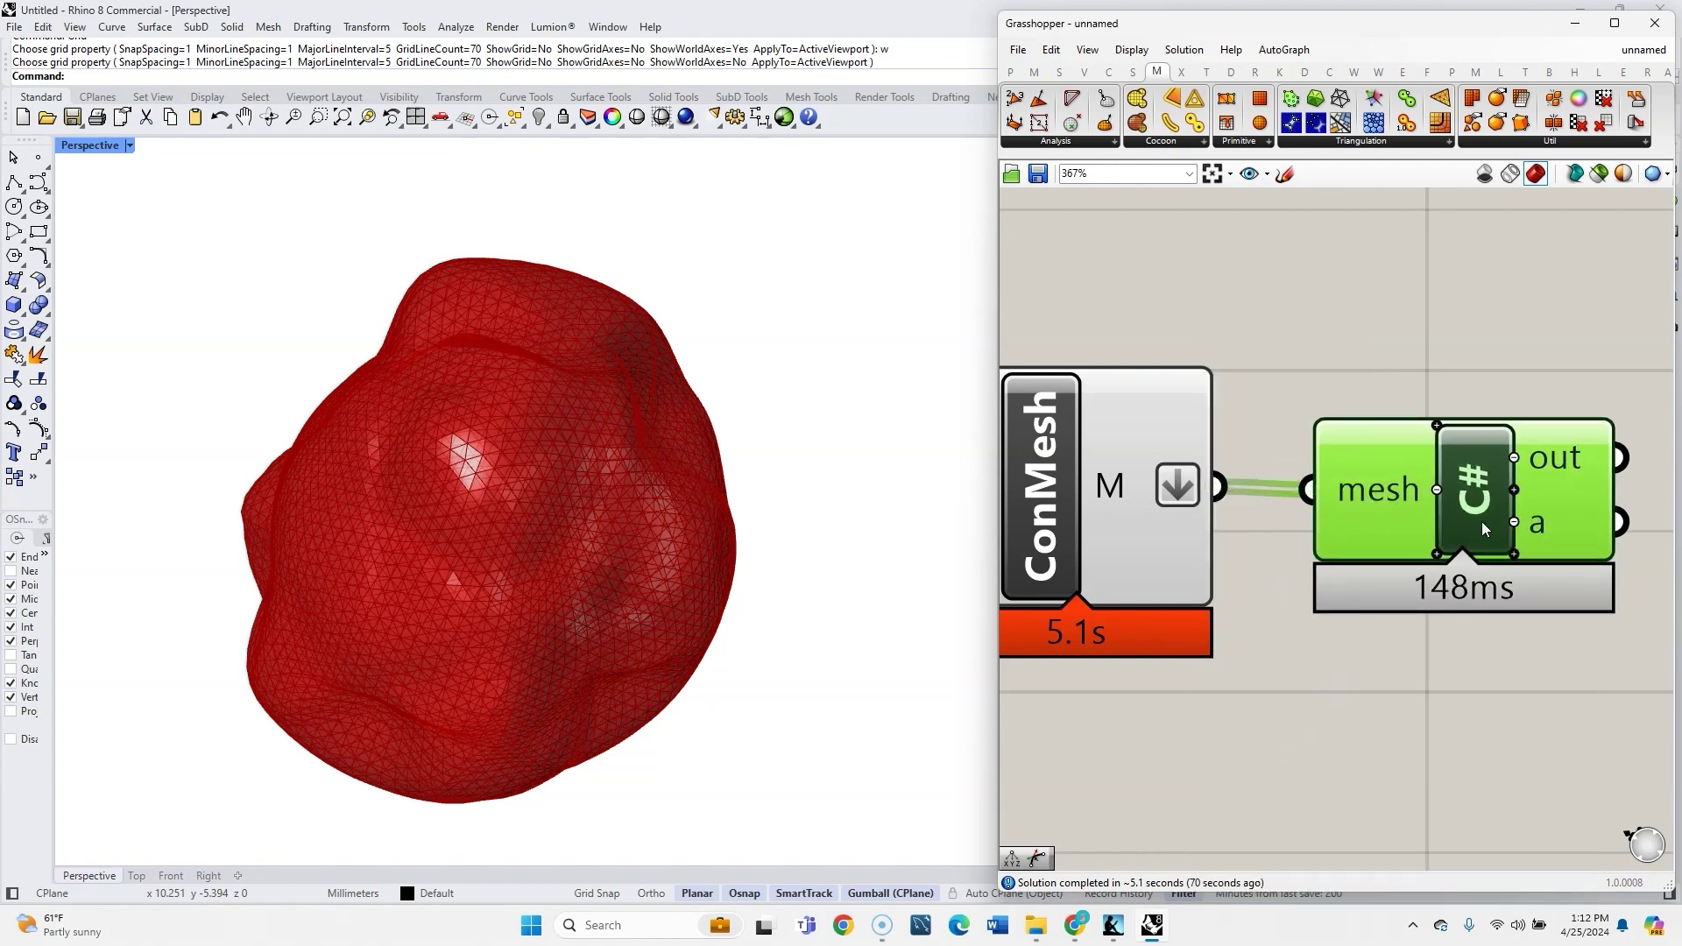
pyautogui.scroll(-2, 1323, 623)
pyautogui.scroll(2, 1322, 623)
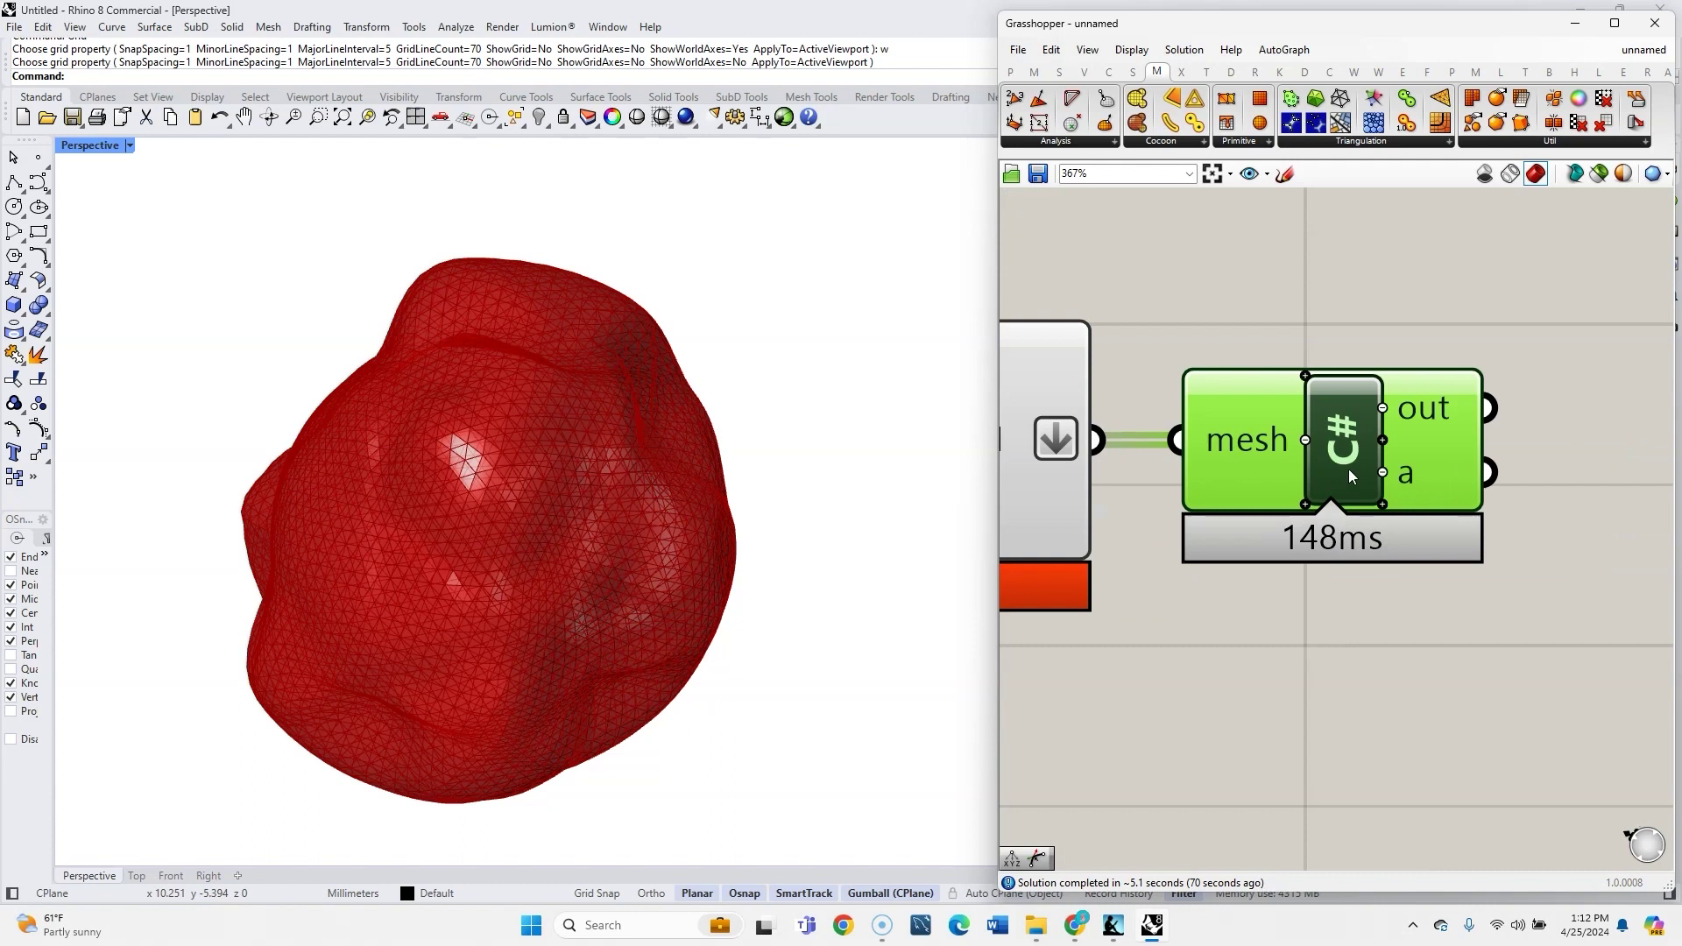
# Open the C# component's script and add the line mesh.Vertices.CullUnused(); at the start of RunScript
pyautogui.doubleClick(1348, 470)
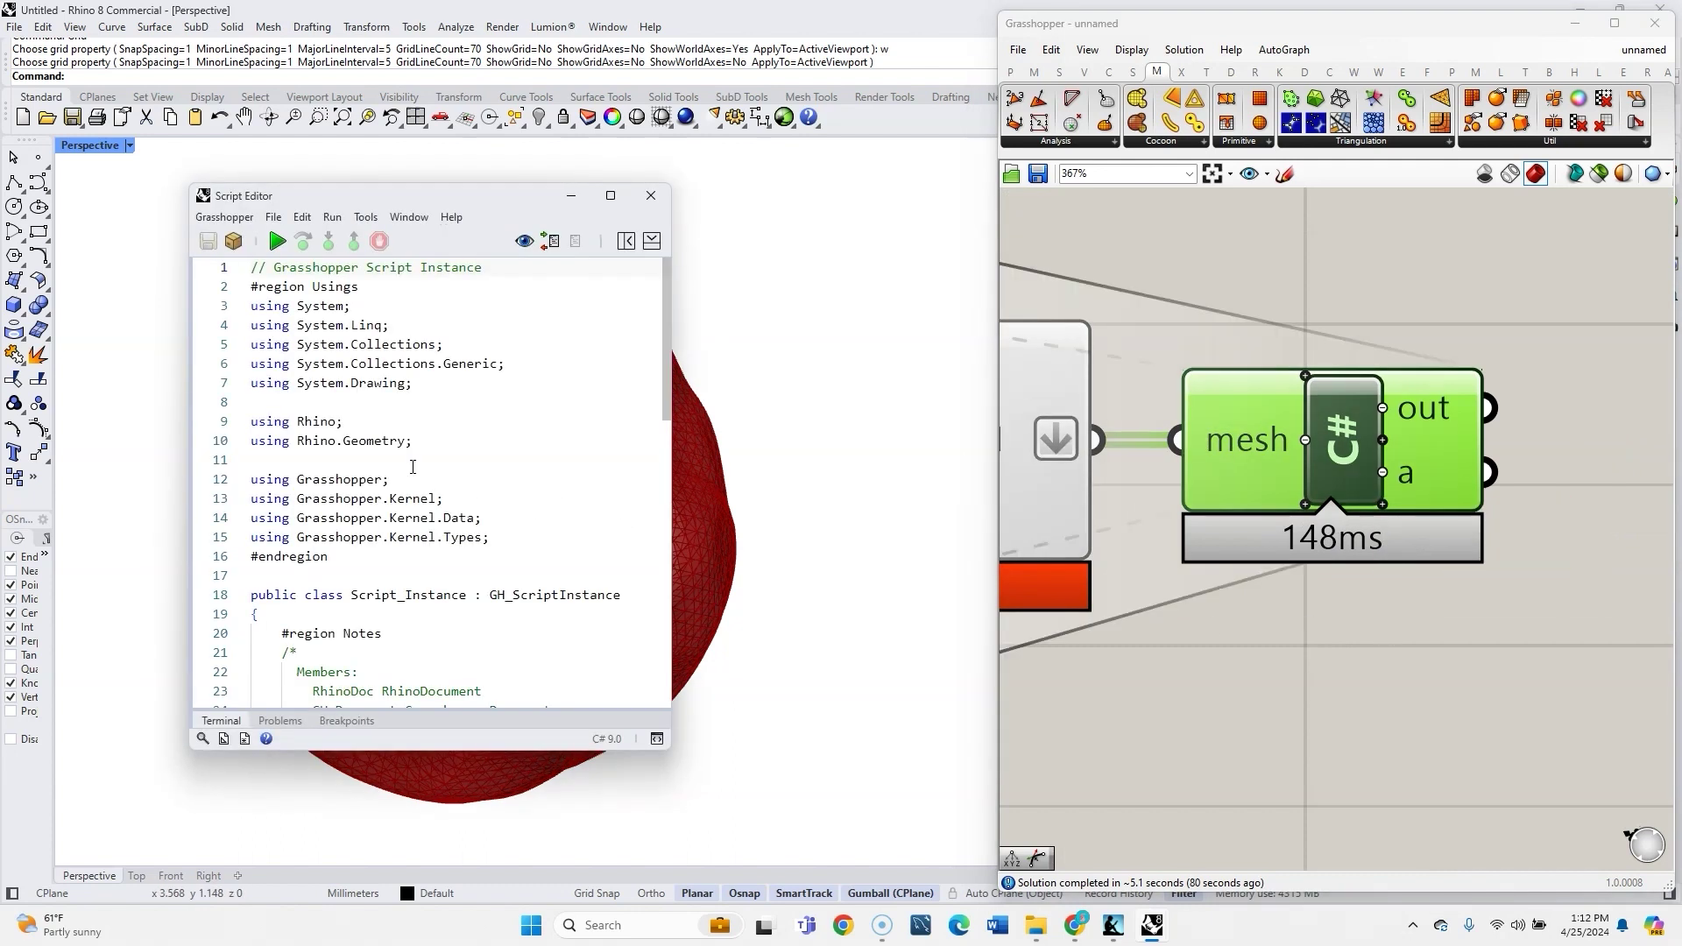
pyautogui.moveTo(313, 440); pyautogui.dragTo(499, 442)
pyautogui.write('mesh')
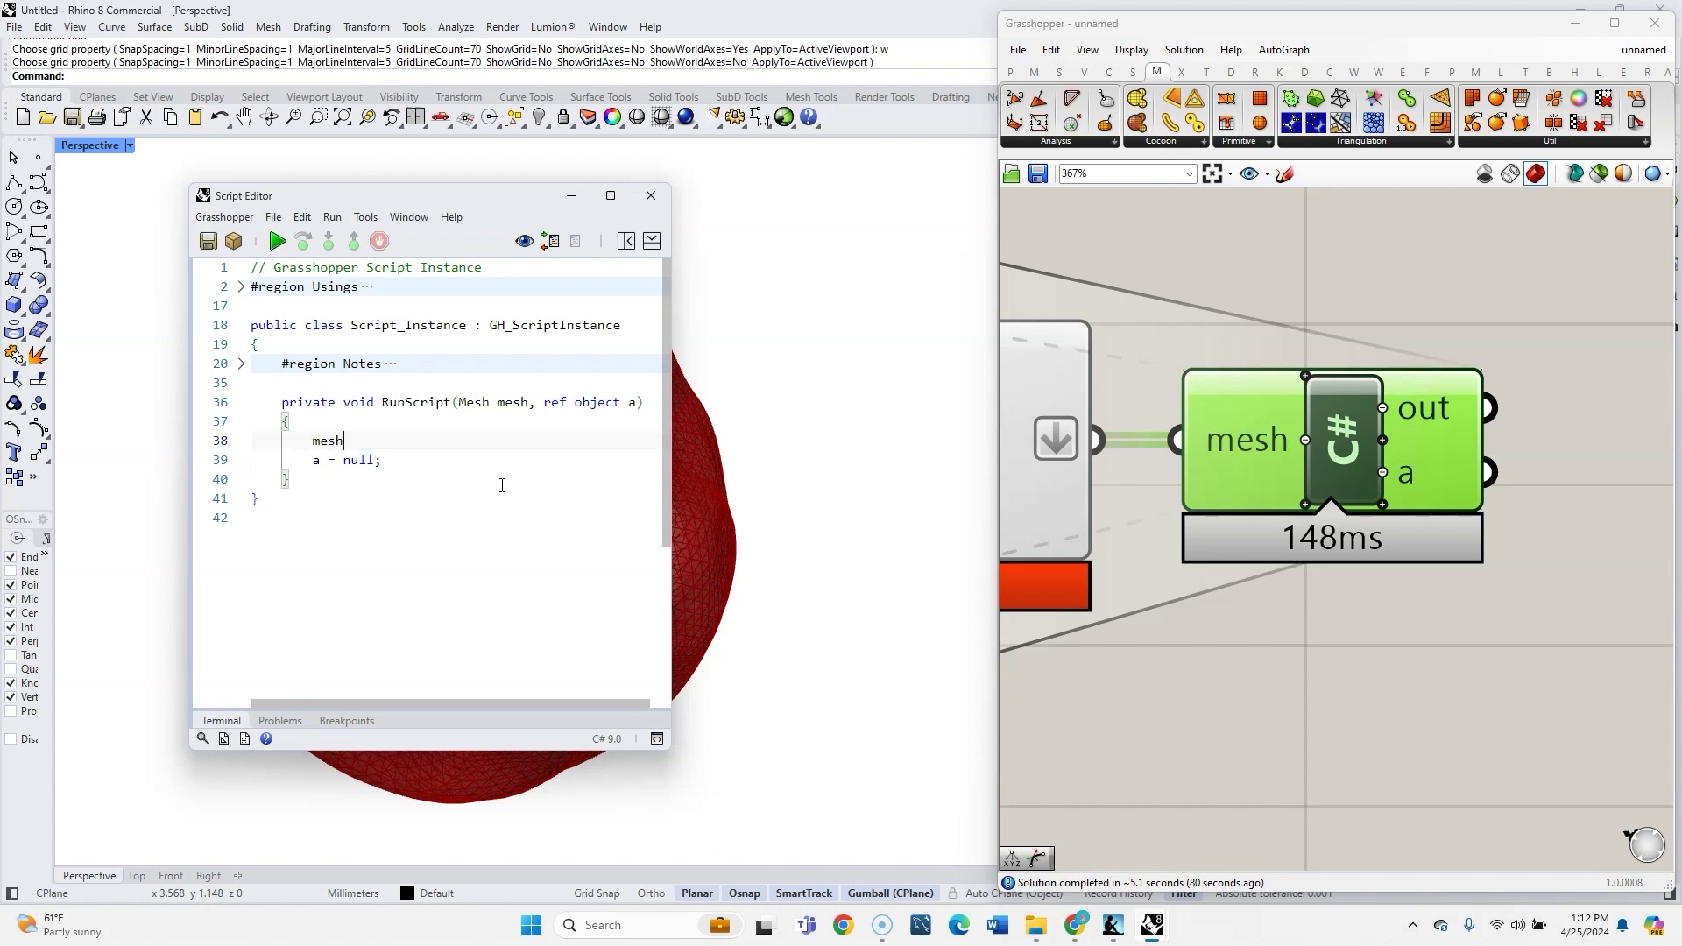
pyautogui.write('.Vertices')
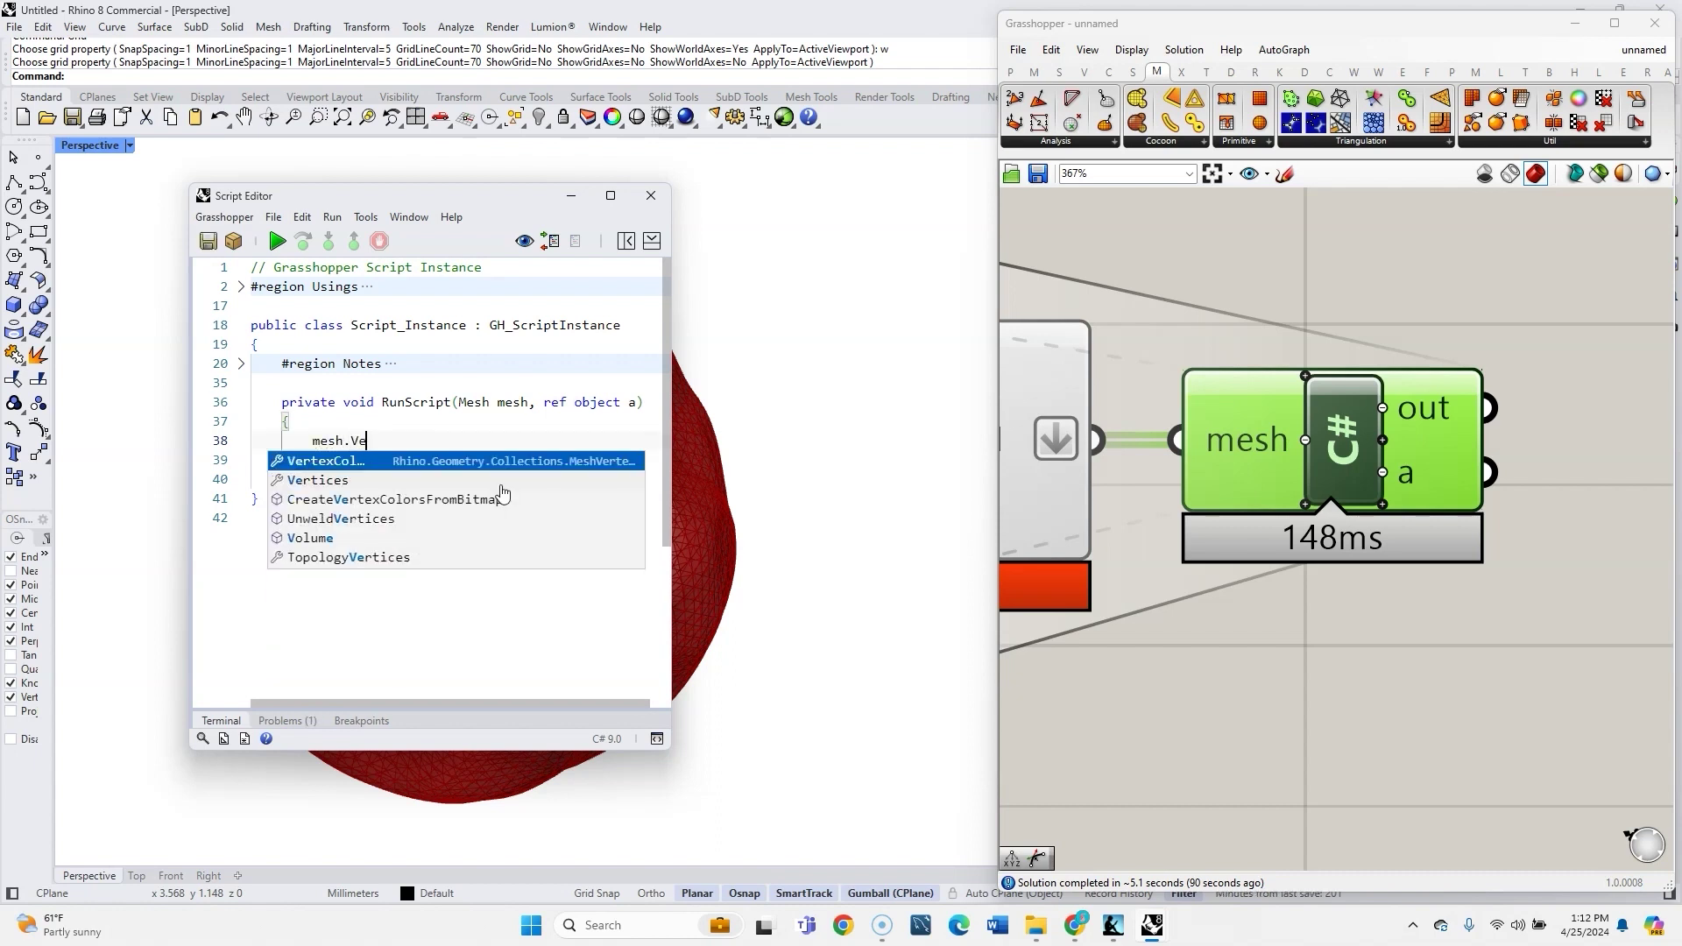
pyautogui.press('Tab')
pyautogui.write('.')
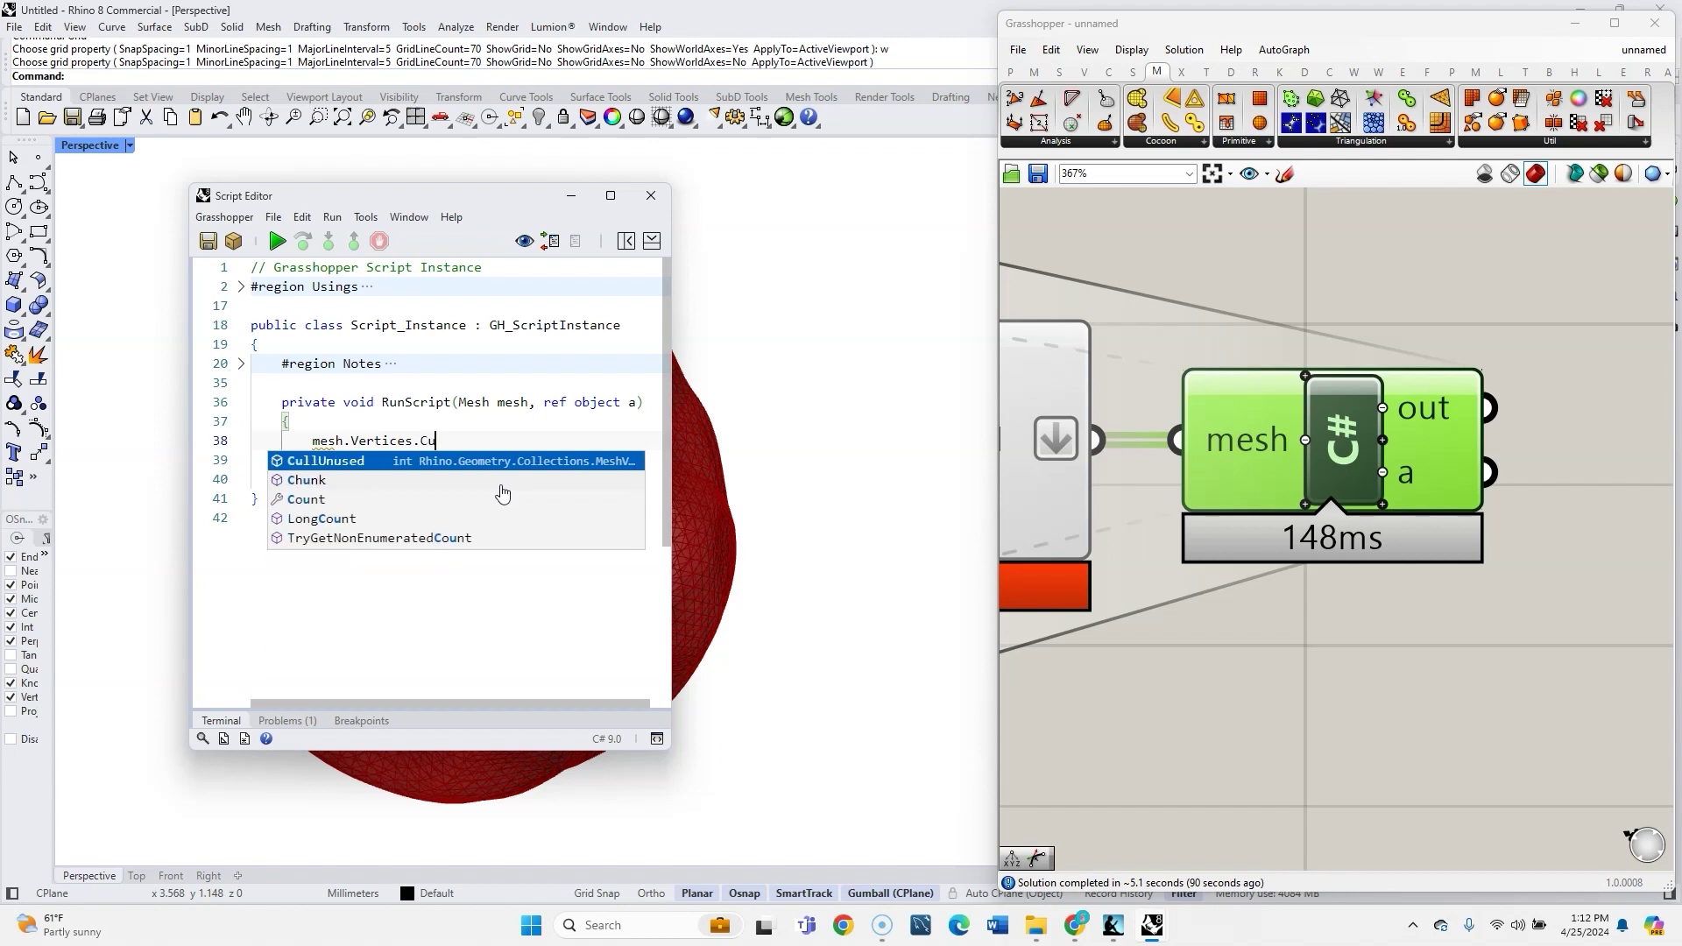
pyautogui.write('ll')
pyautogui.press('Tab')
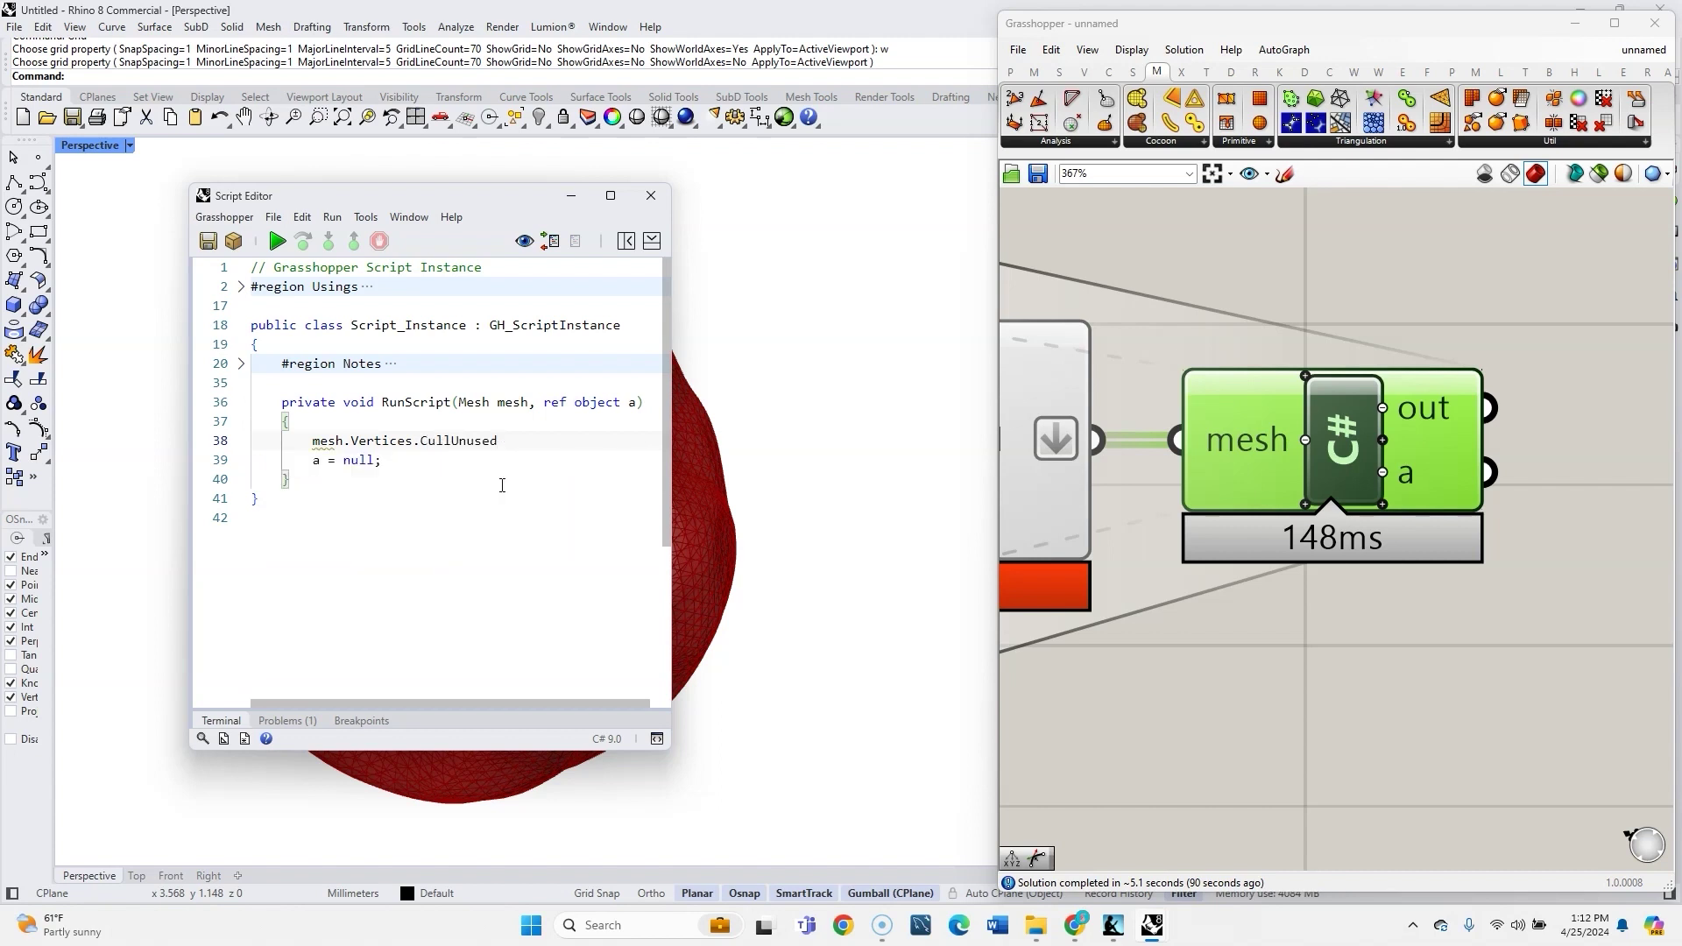
pyautogui.write('(')
# Assign mesh to output a in place of null, run the script and close its editor
pyautogui.doubleClick(331, 441)
pyautogui.hotkey('ctrl', 'c')
pyautogui.doubleClick(358, 459)
pyautogui.hotkey('ctrl', 'v')
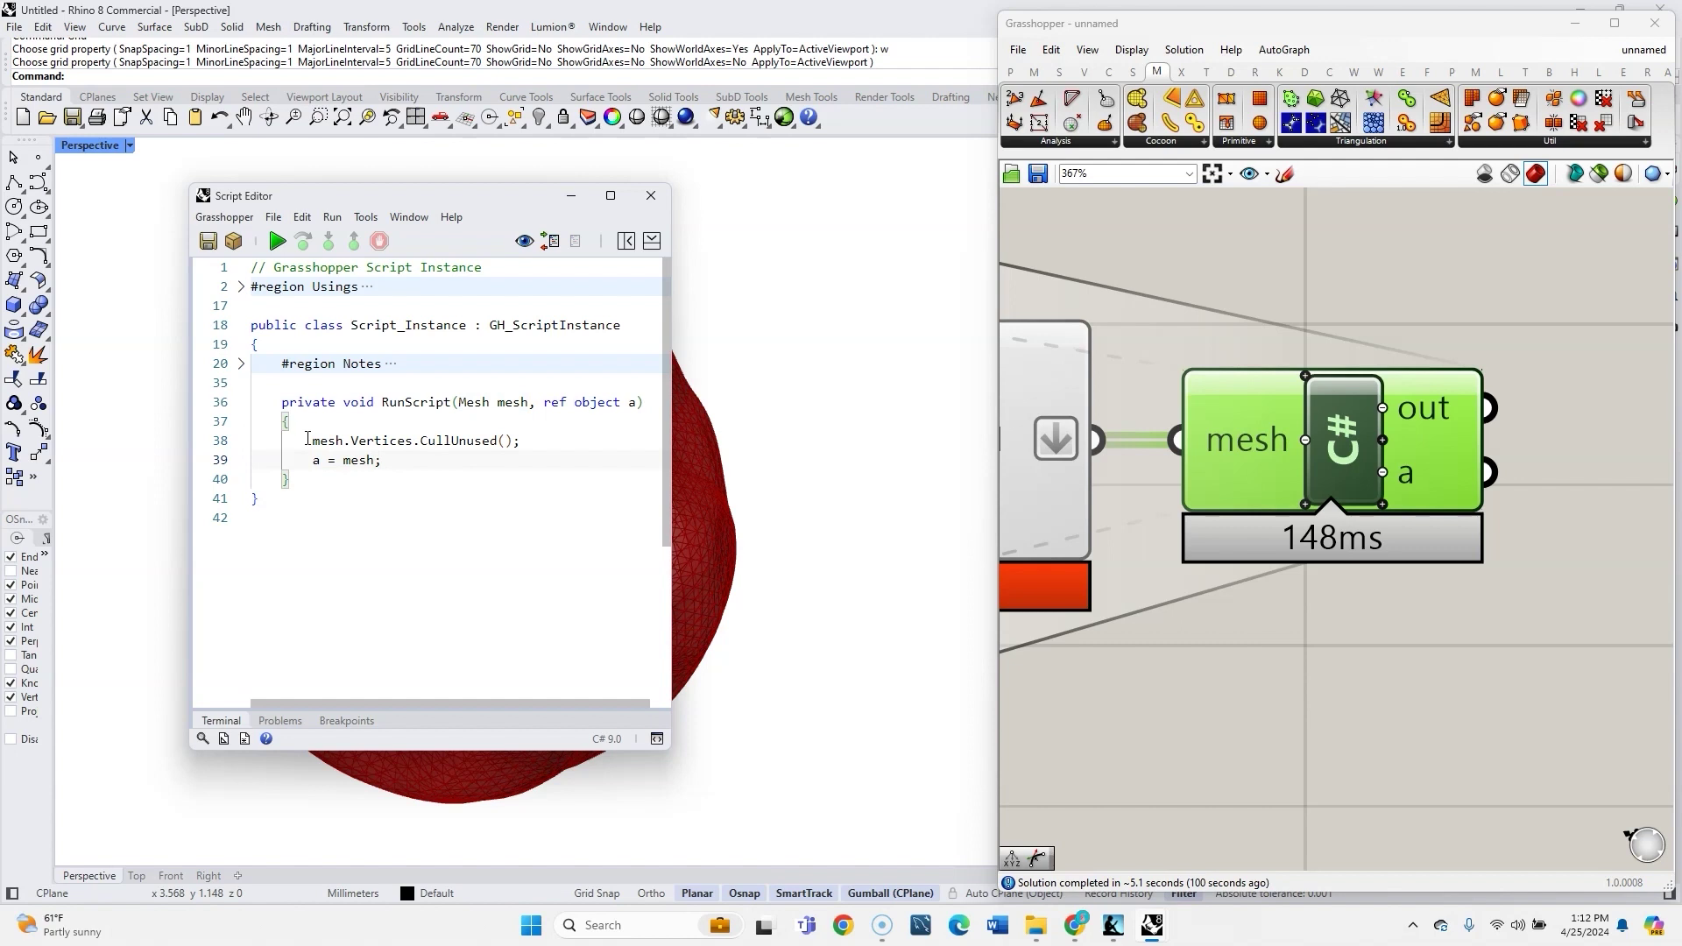
pyautogui.moveTo(308, 440); pyautogui.dragTo(521, 441)
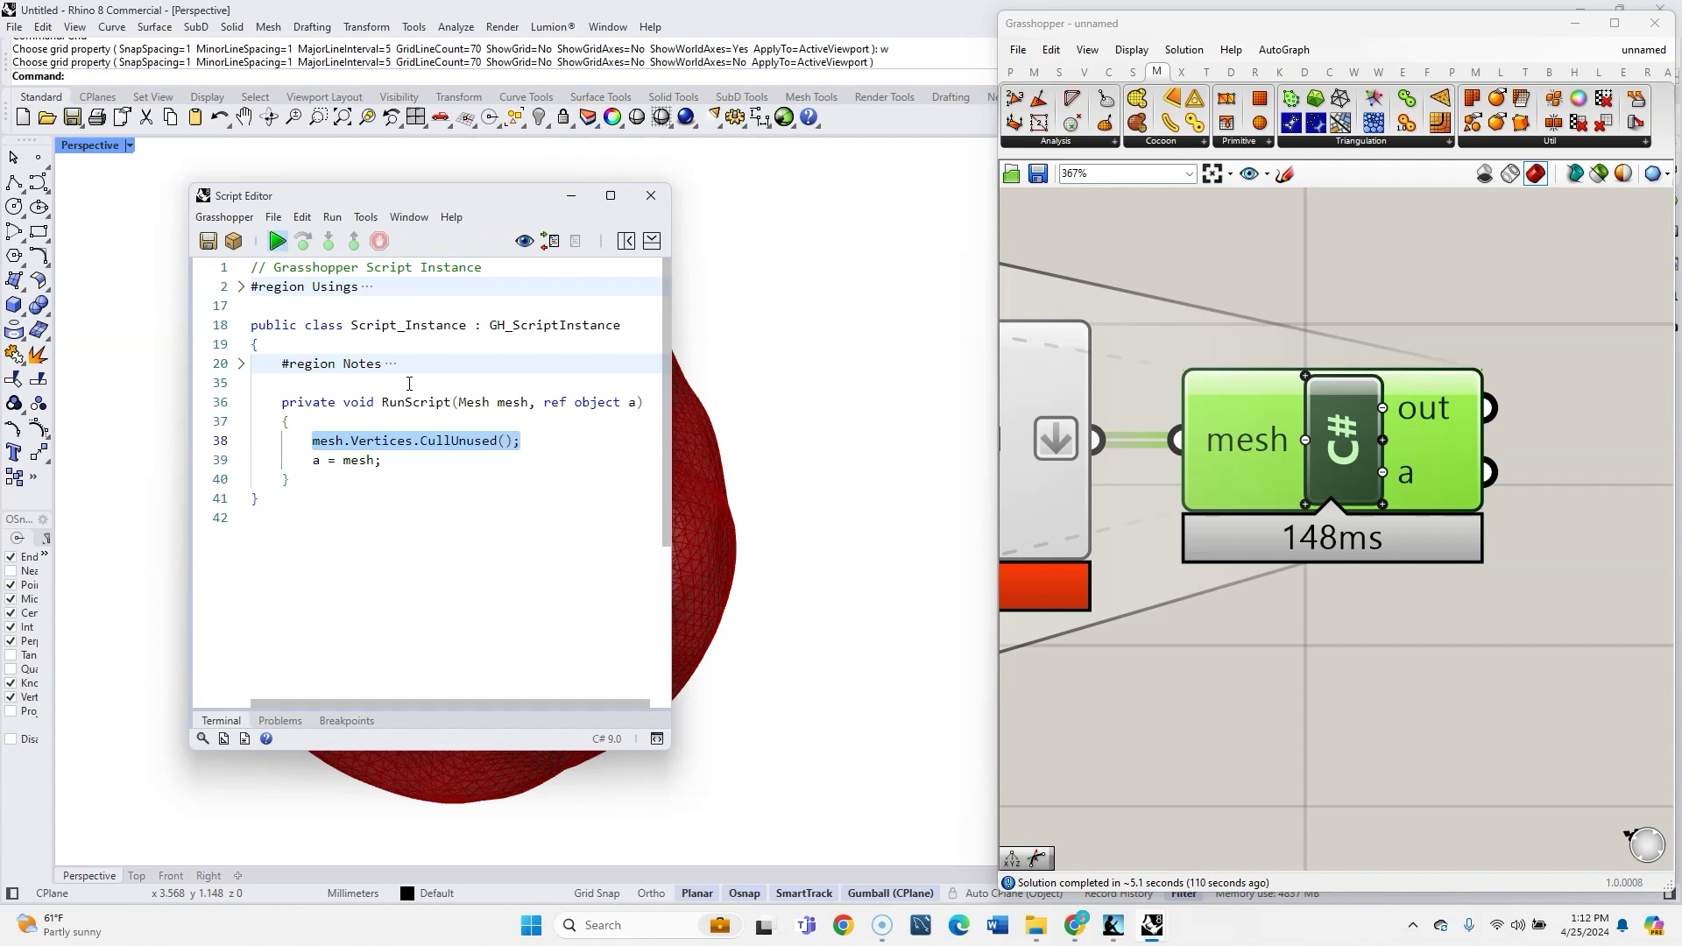
pyautogui.press('F5')
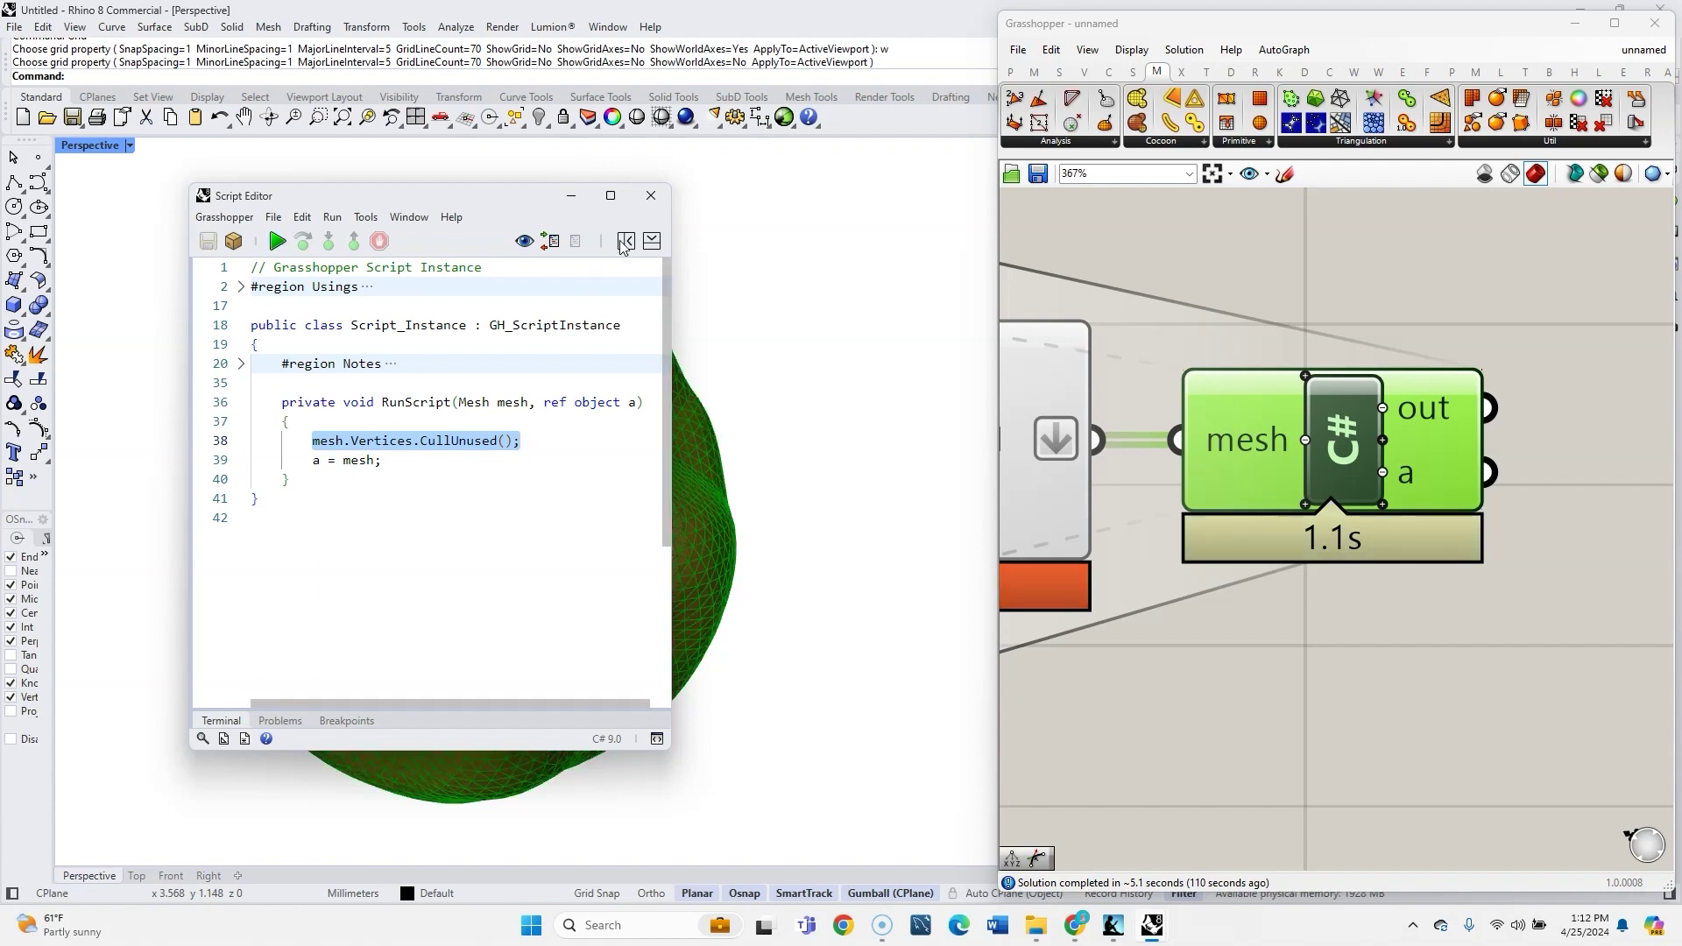
pyautogui.click(652, 197)
# Turn off the preview of Construct Mesh and inspect the meshes in the C# component's output a
pyautogui.click(1349, 603)
pyautogui.scroll(-3, 1342, 608)
pyautogui.click(1142, 529)
pyautogui.middleClick(1141, 529)
pyautogui.click(1474, 631)
pyautogui.scroll(3, 1474, 632)
pyautogui.moveTo(1318, 497)
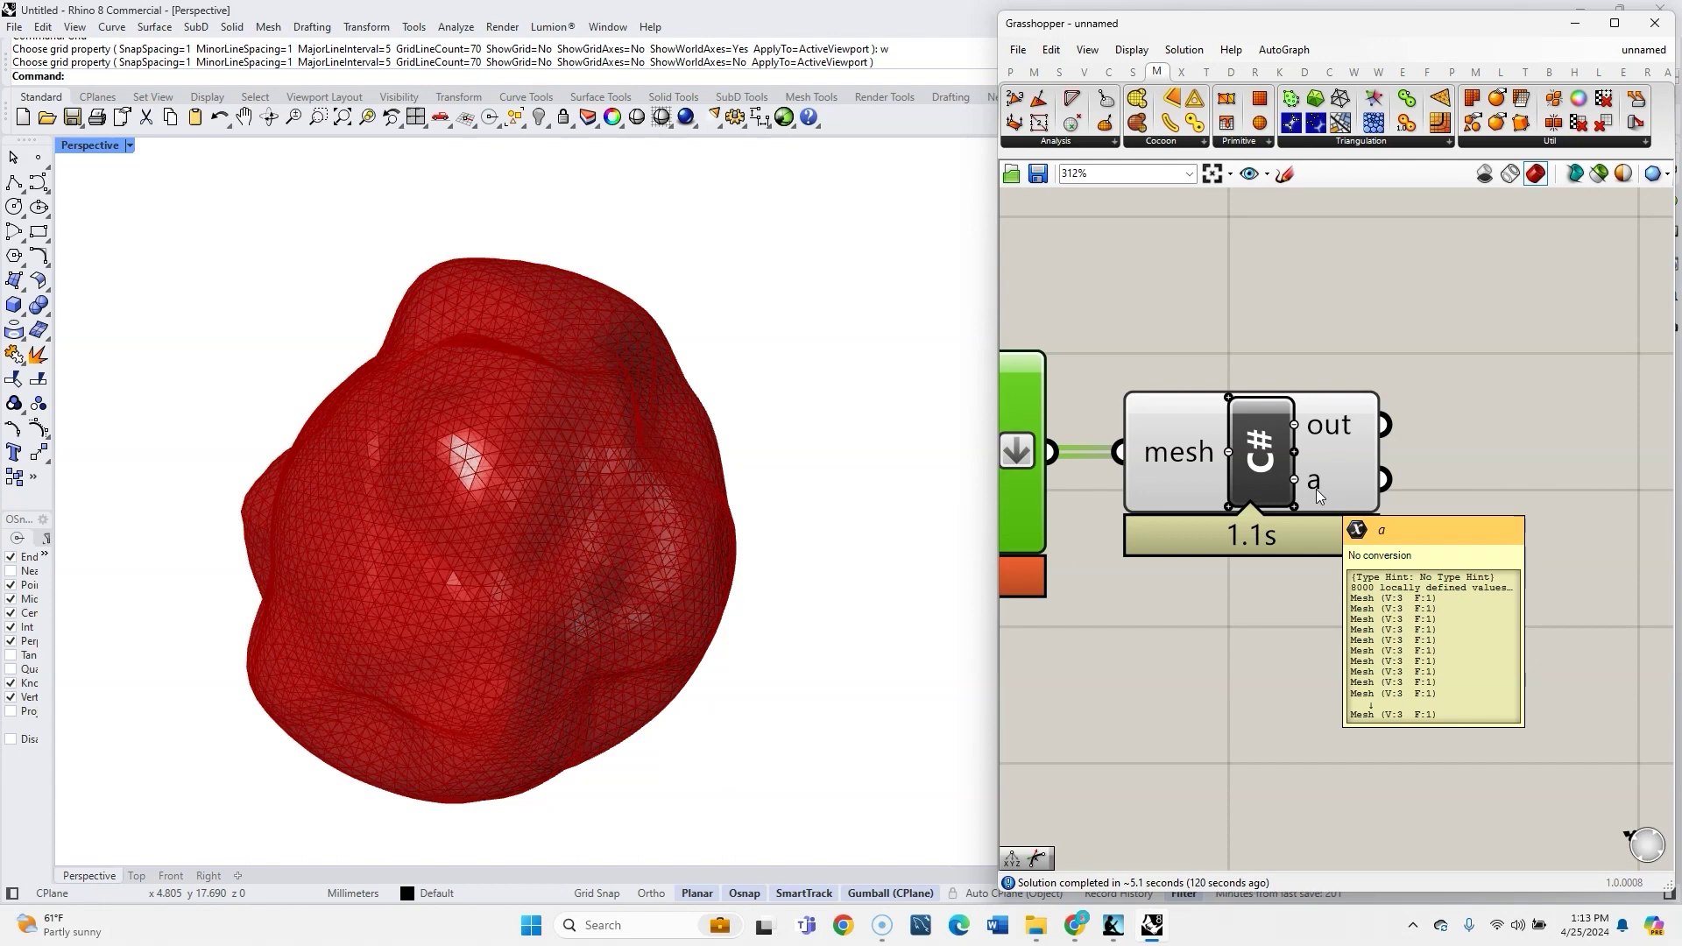
# Group the Deconstruct Mesh, Construct Mesh and C# Script components together
pyautogui.scroll(-5, 1443, 543)
pyautogui.scroll(1, 1261, 600)
pyautogui.moveTo(1556, 513); pyautogui.dragTo(1163, 402)
pyautogui.hotkey('ctrl', 'g')
pyautogui.click(1323, 561)
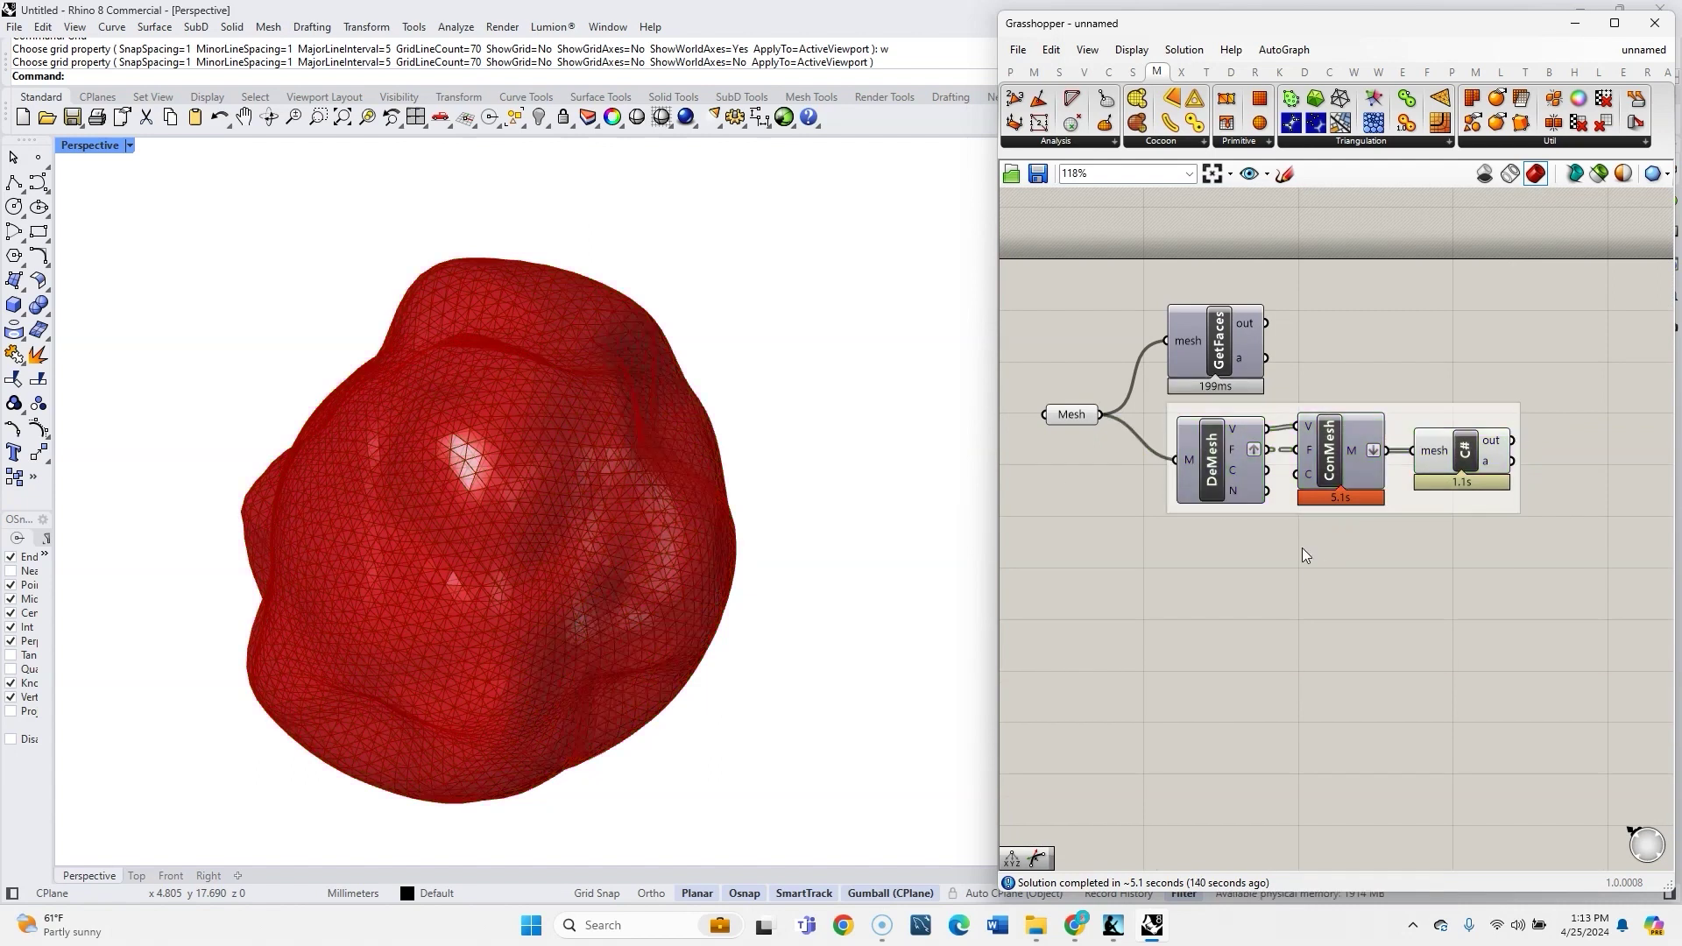
# Turn off the preview of the source Mesh parameter
pyautogui.moveTo(1129, 497); pyautogui.dragTo(1016, 368)
pyautogui.middleClick(1075, 448)
pyautogui.click(1129, 394)
# Add a Series component below and beside the grouped mesh components
pyautogui.scroll(3, 1552, 527)
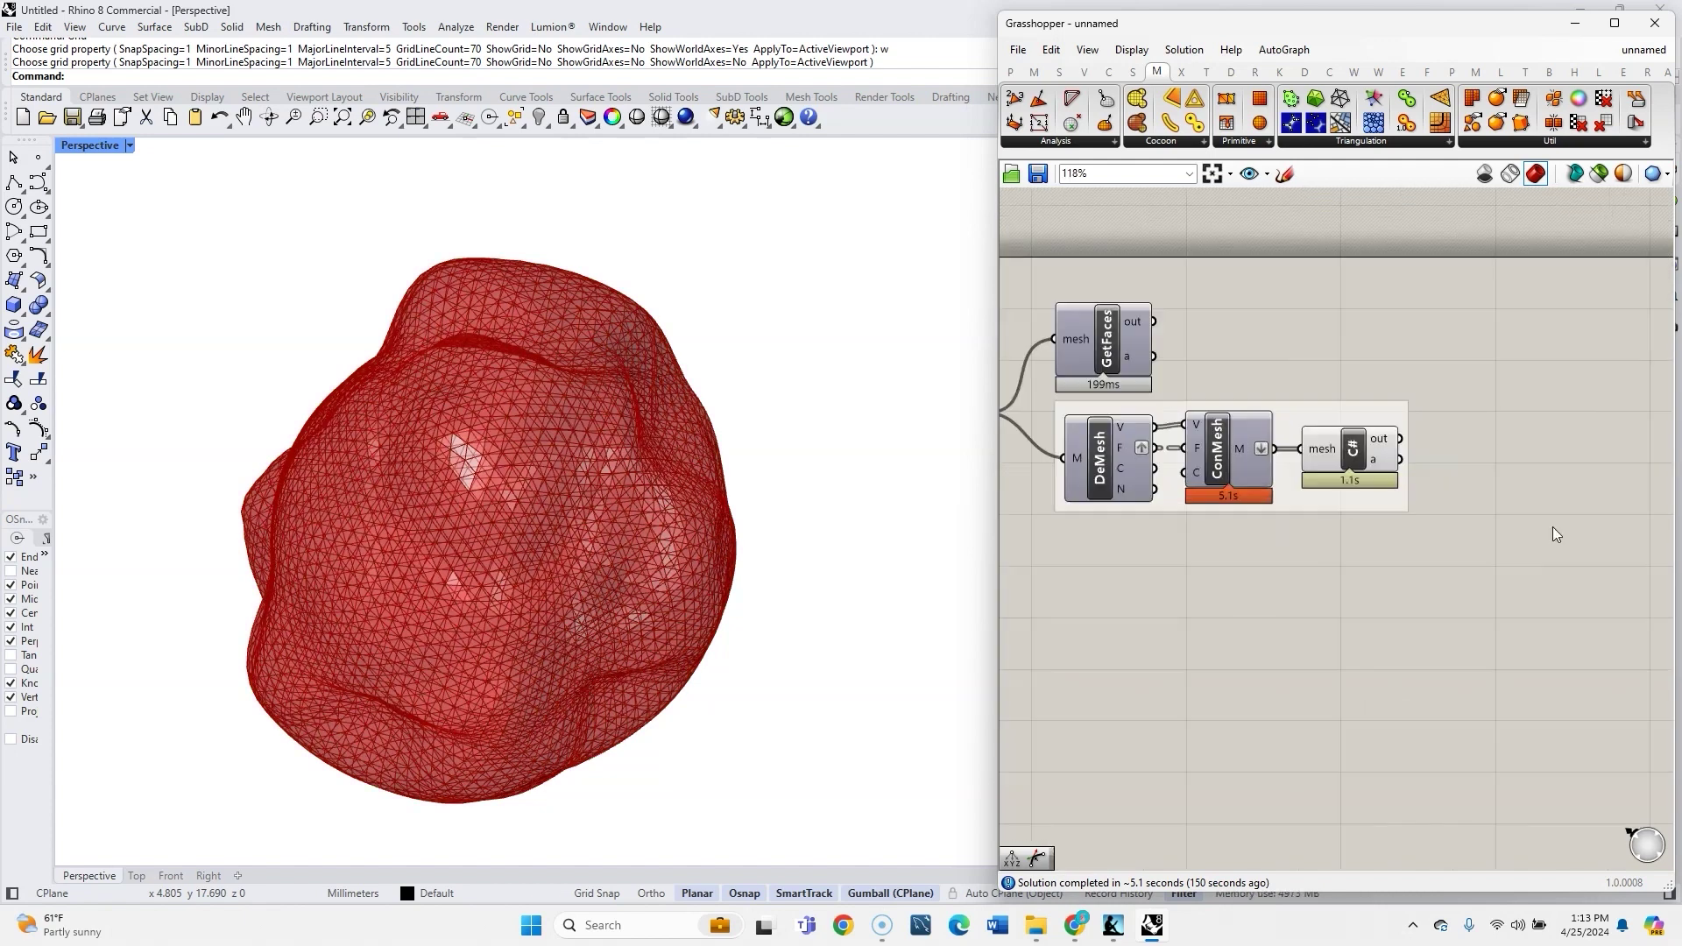
pyautogui.doubleClick(1463, 507)
pyautogui.write('se')
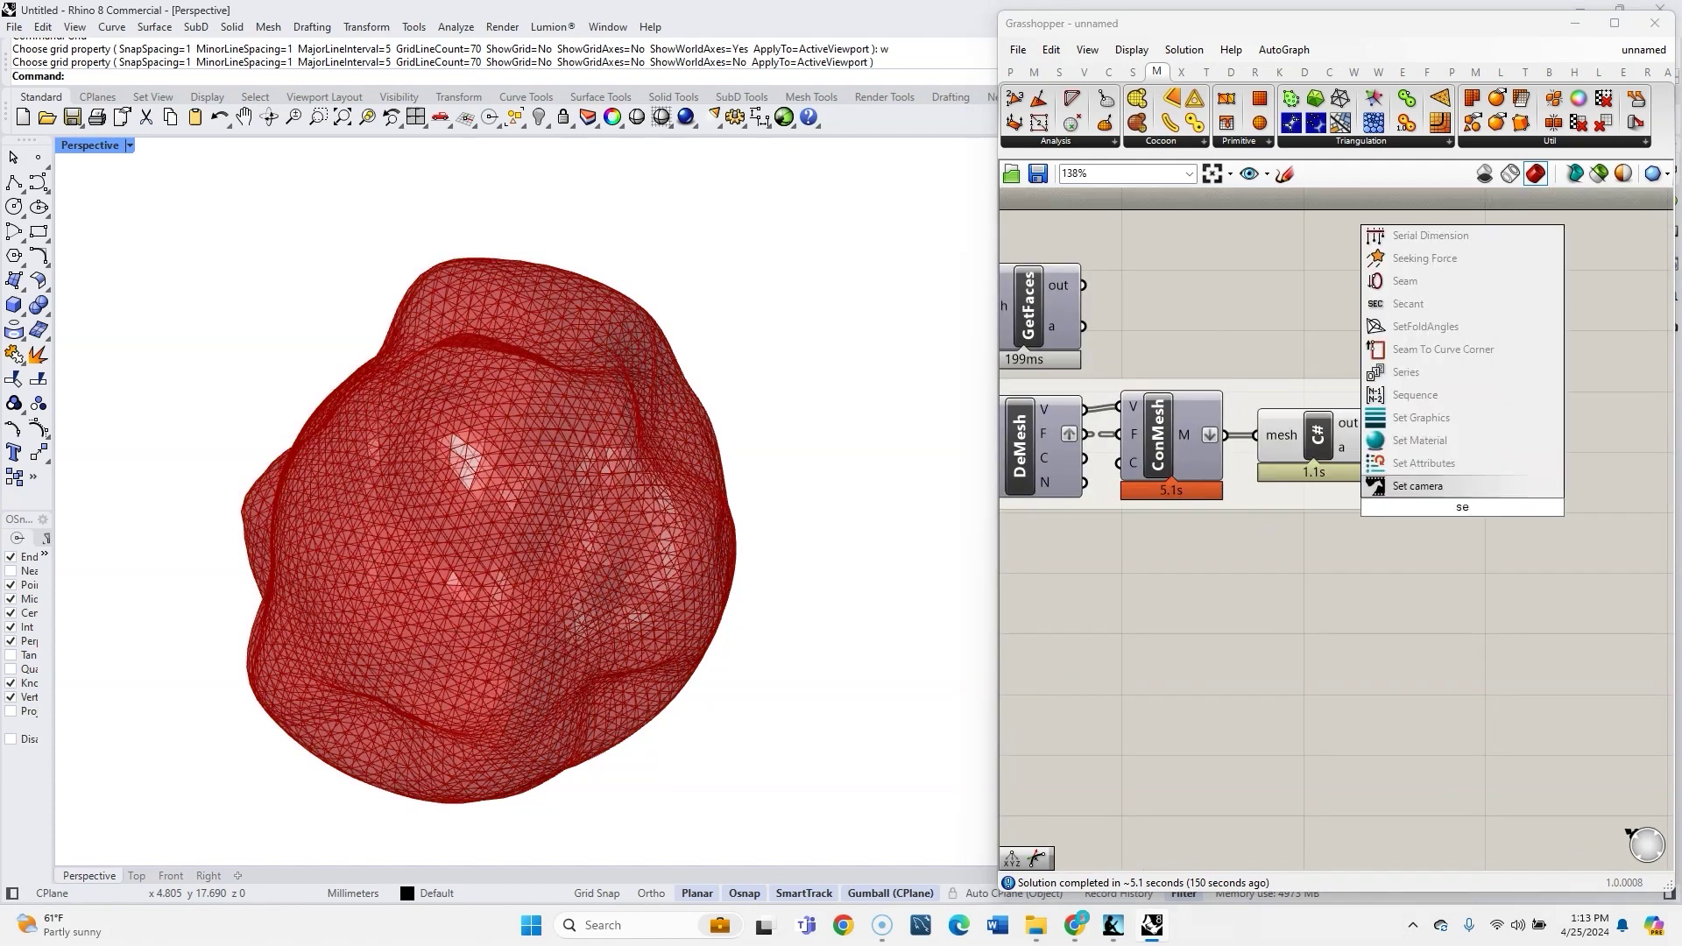
pyautogui.write('ri')
pyautogui.click(1454, 487)
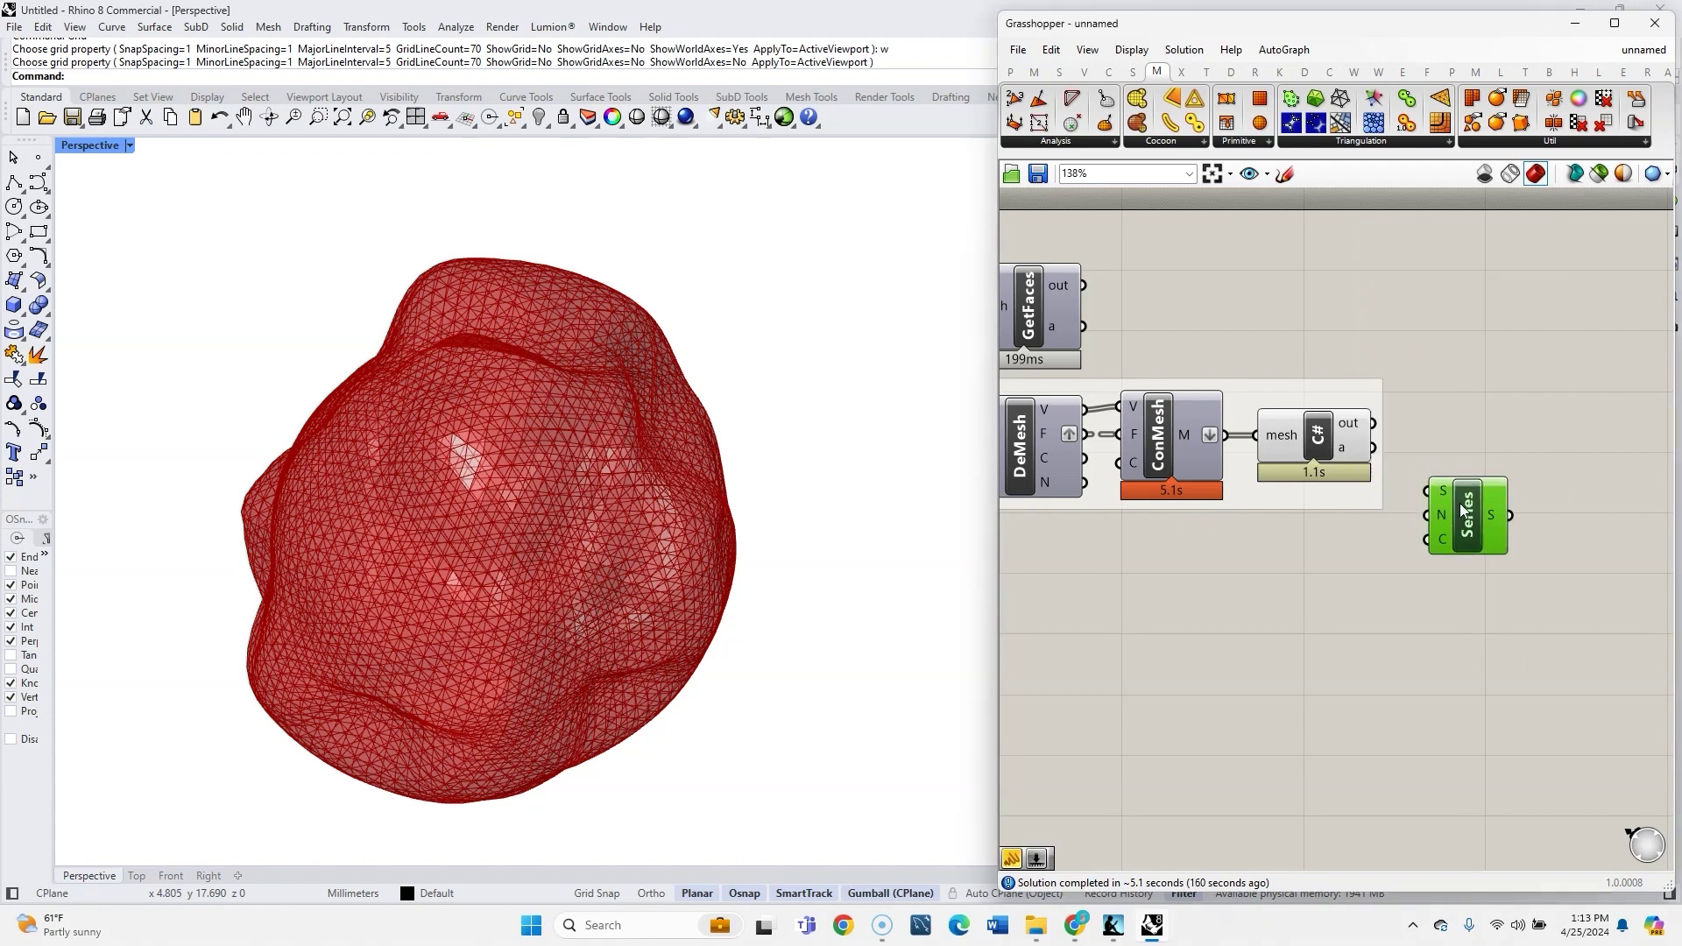
# Create a 0<8000 number slider and connect it to the count input (C) of Series
pyautogui.doubleClick(1353, 561)
pyautogui.write('0')
pyautogui.press('Return')
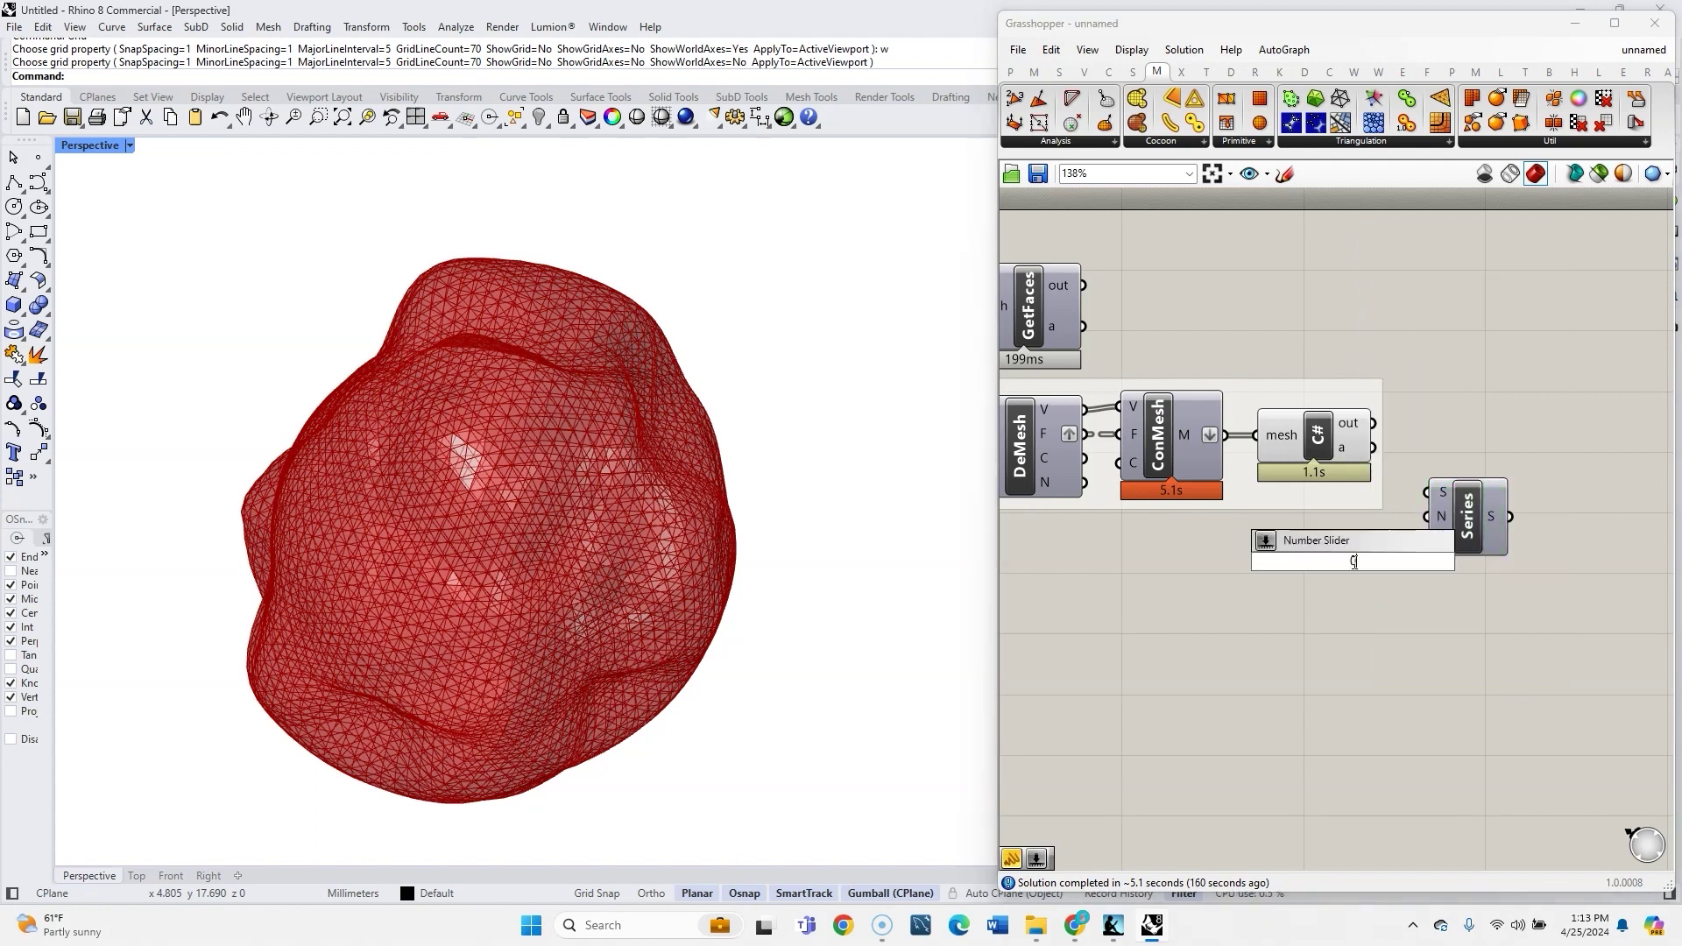
pyautogui.write('<8000')
pyautogui.press('Return')
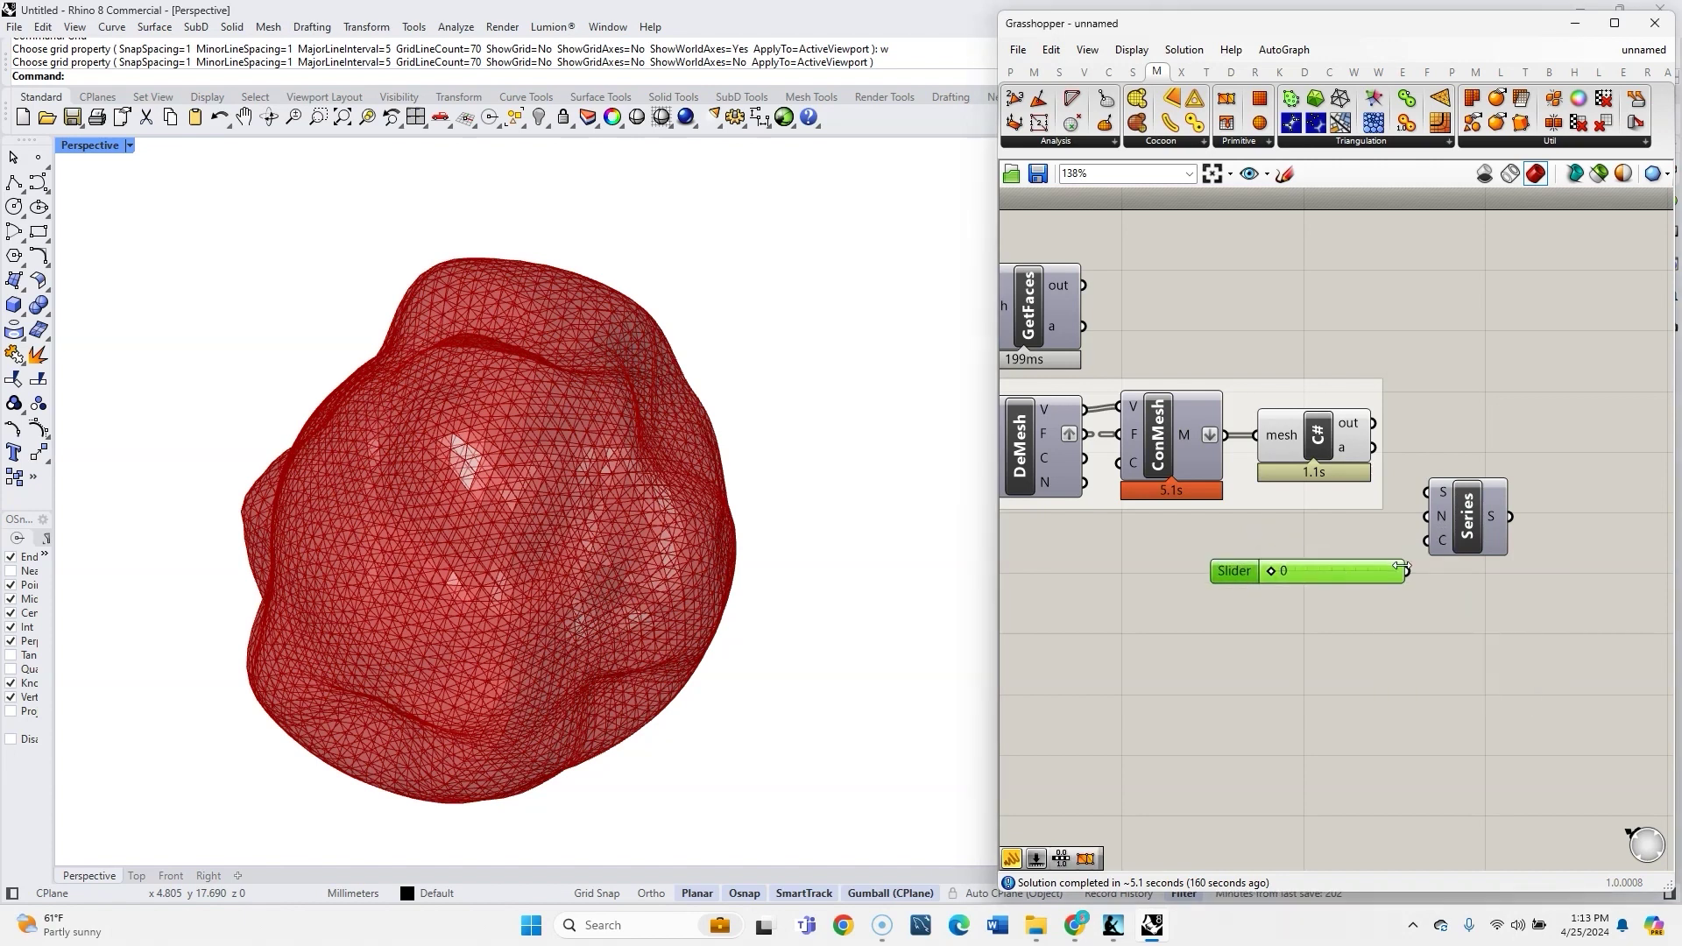
pyautogui.moveTo(1408, 571); pyautogui.dragTo(1426, 540)
# Add a List Item component above and beyond Series
pyautogui.doubleClick(1545, 430)
pyautogui.write('list ite')
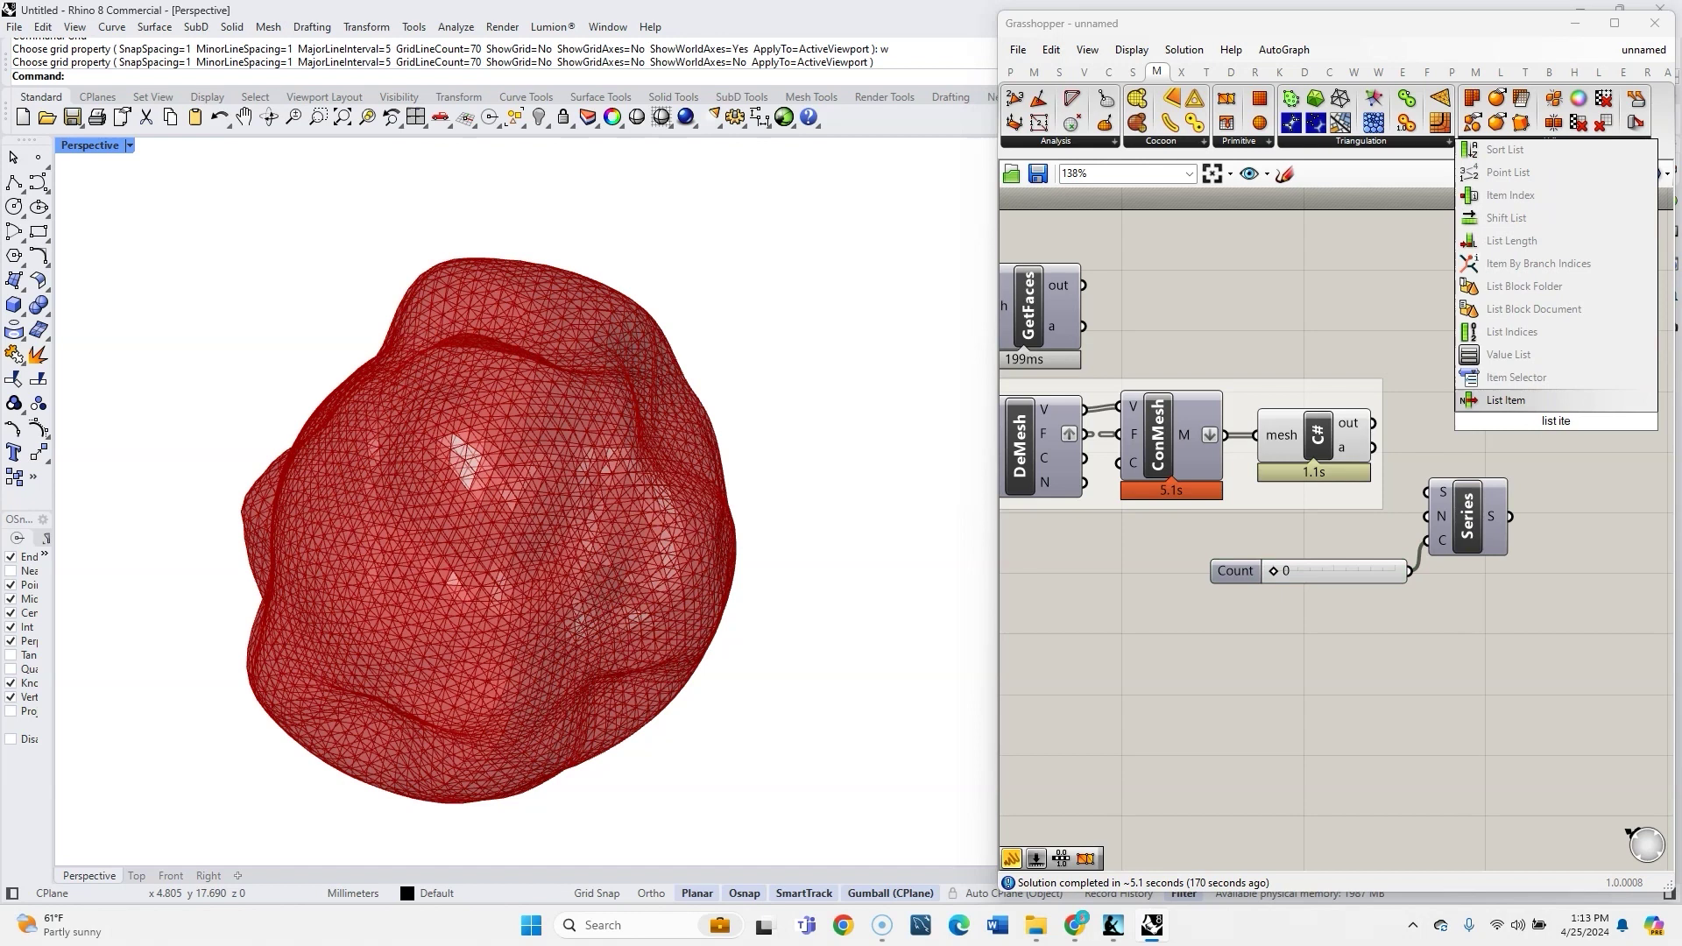
pyautogui.click(1537, 402)
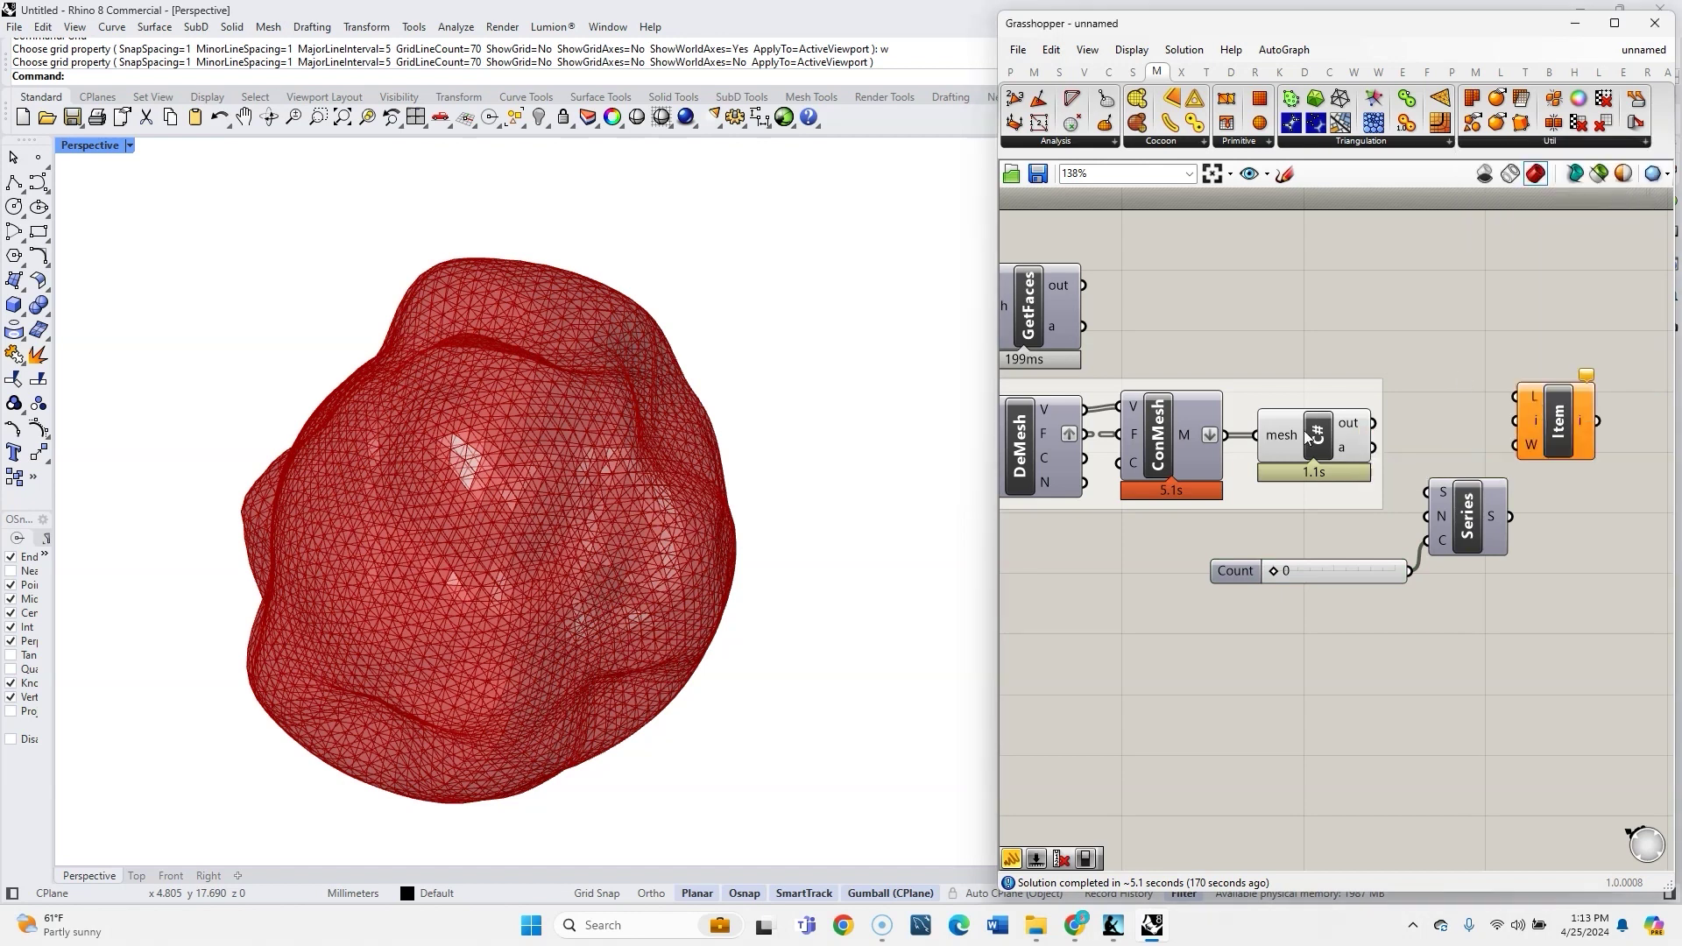
# Turn off the preview of the C# Script component
pyautogui.click(1304, 429)
pyautogui.middleClick(1305, 429)
pyautogui.click(1362, 371)
# Wire the C# output a and the Series output into List Item's L and i inputs, with the Count slider at 8000
pyautogui.moveTo(1380, 449); pyautogui.dragTo(1515, 396)
pyautogui.moveTo(1562, 411); pyautogui.dragTo(1617, 462)
pyautogui.moveTo(1274, 571); pyautogui.dragTo(1419, 570)
pyautogui.click(1414, 614)
pyautogui.scroll(-2, 1332, 624)
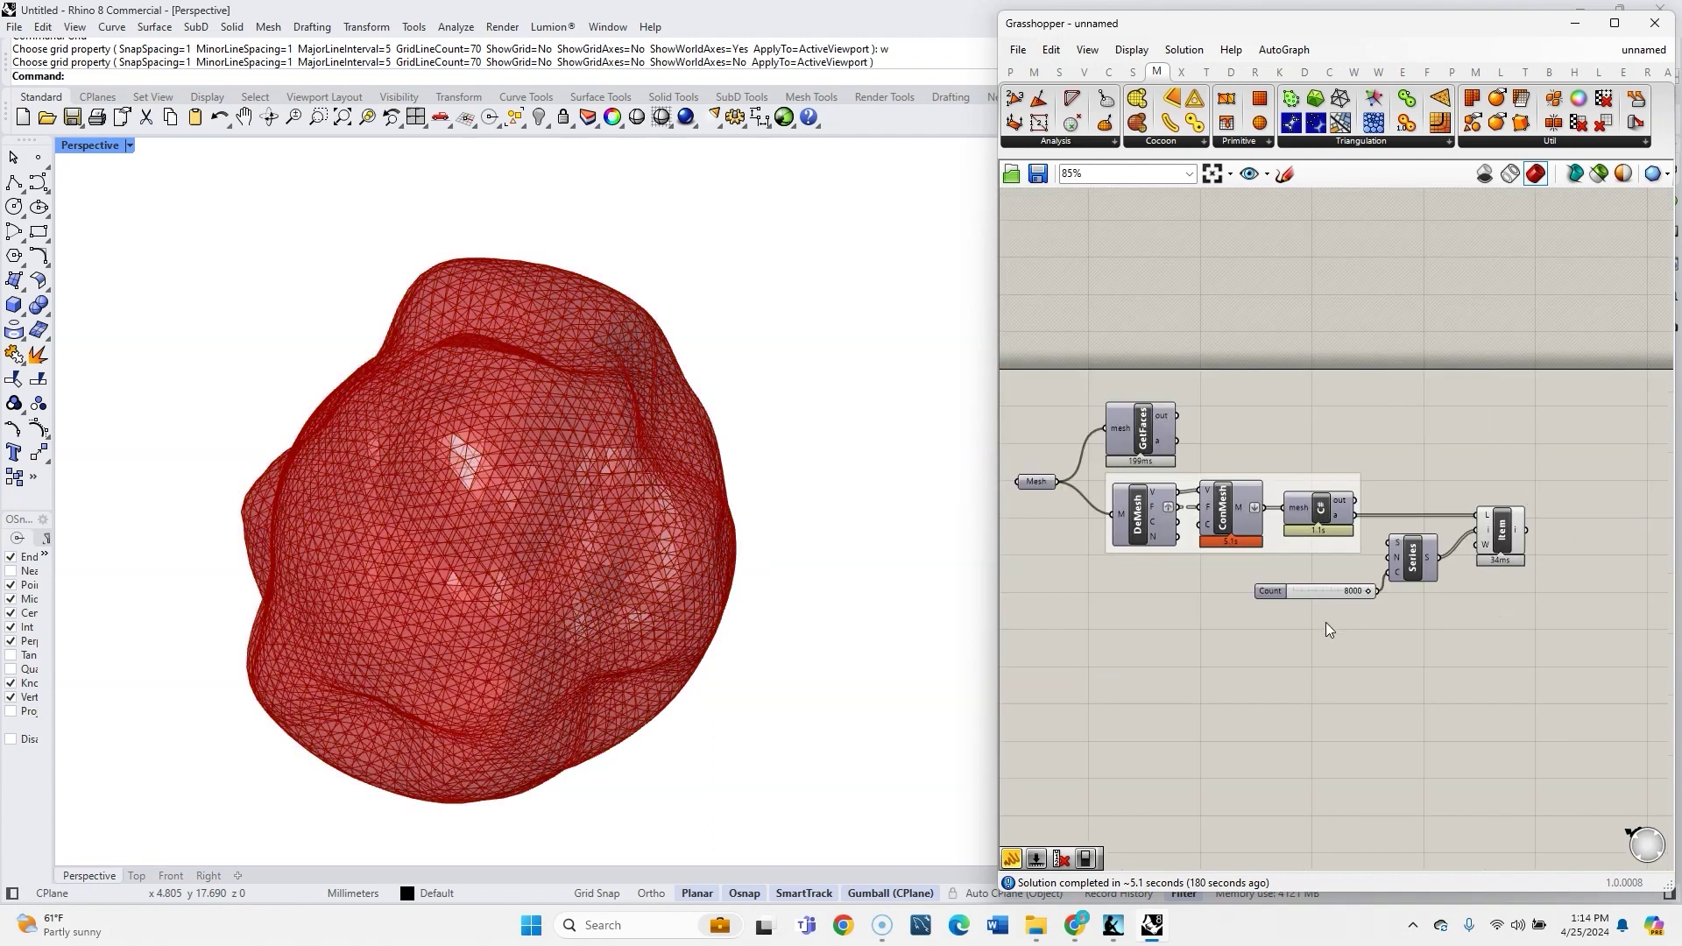
pyautogui.scroll(2, 1440, 625)
pyautogui.scroll(-3, 1276, 625)
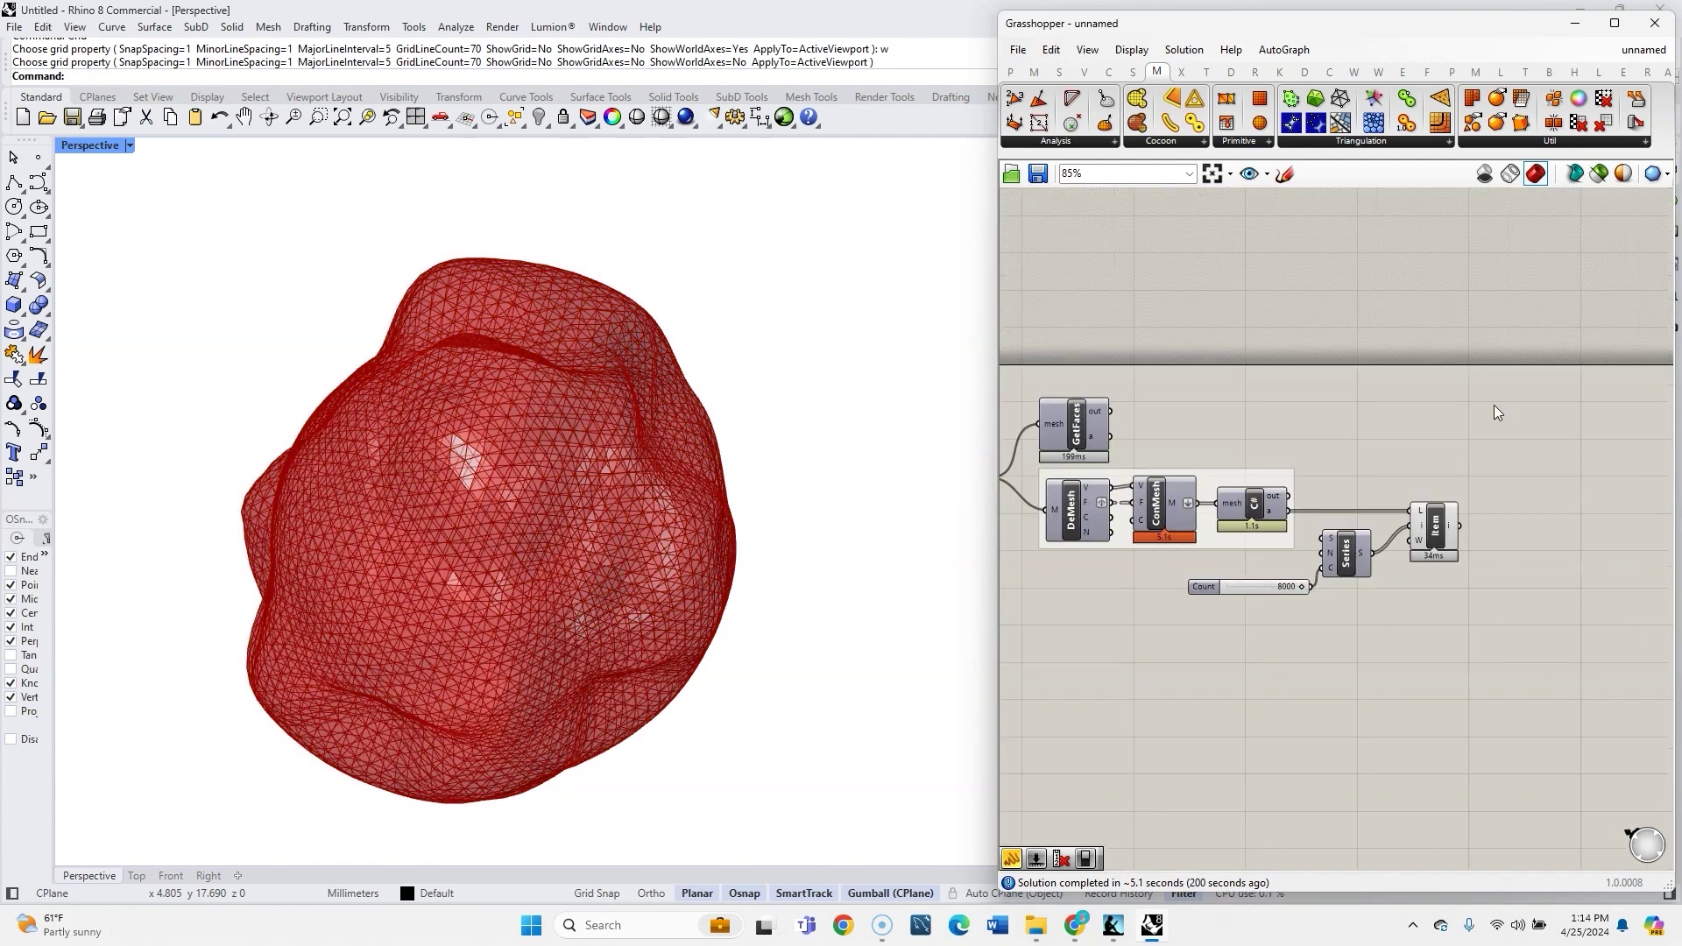
# Add a Vector Length component above List Item and try feeding it the C# output a
pyautogui.scroll(3, 1494, 403)
pyautogui.doubleClick(1494, 459)
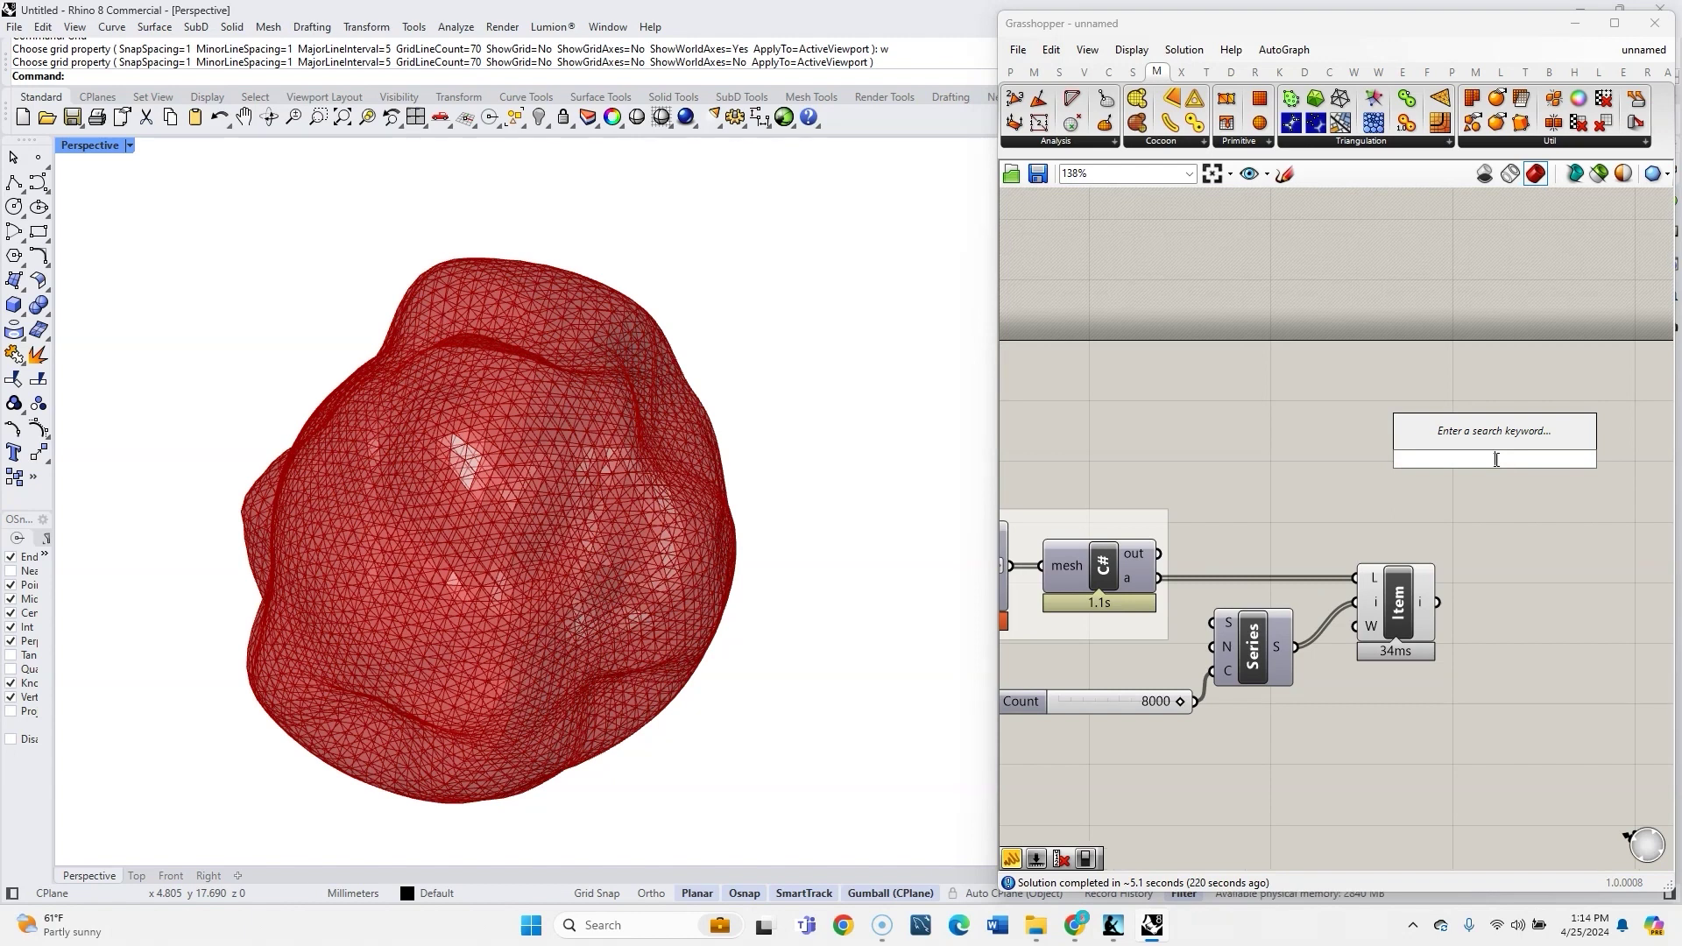
pyautogui.write('vect le')
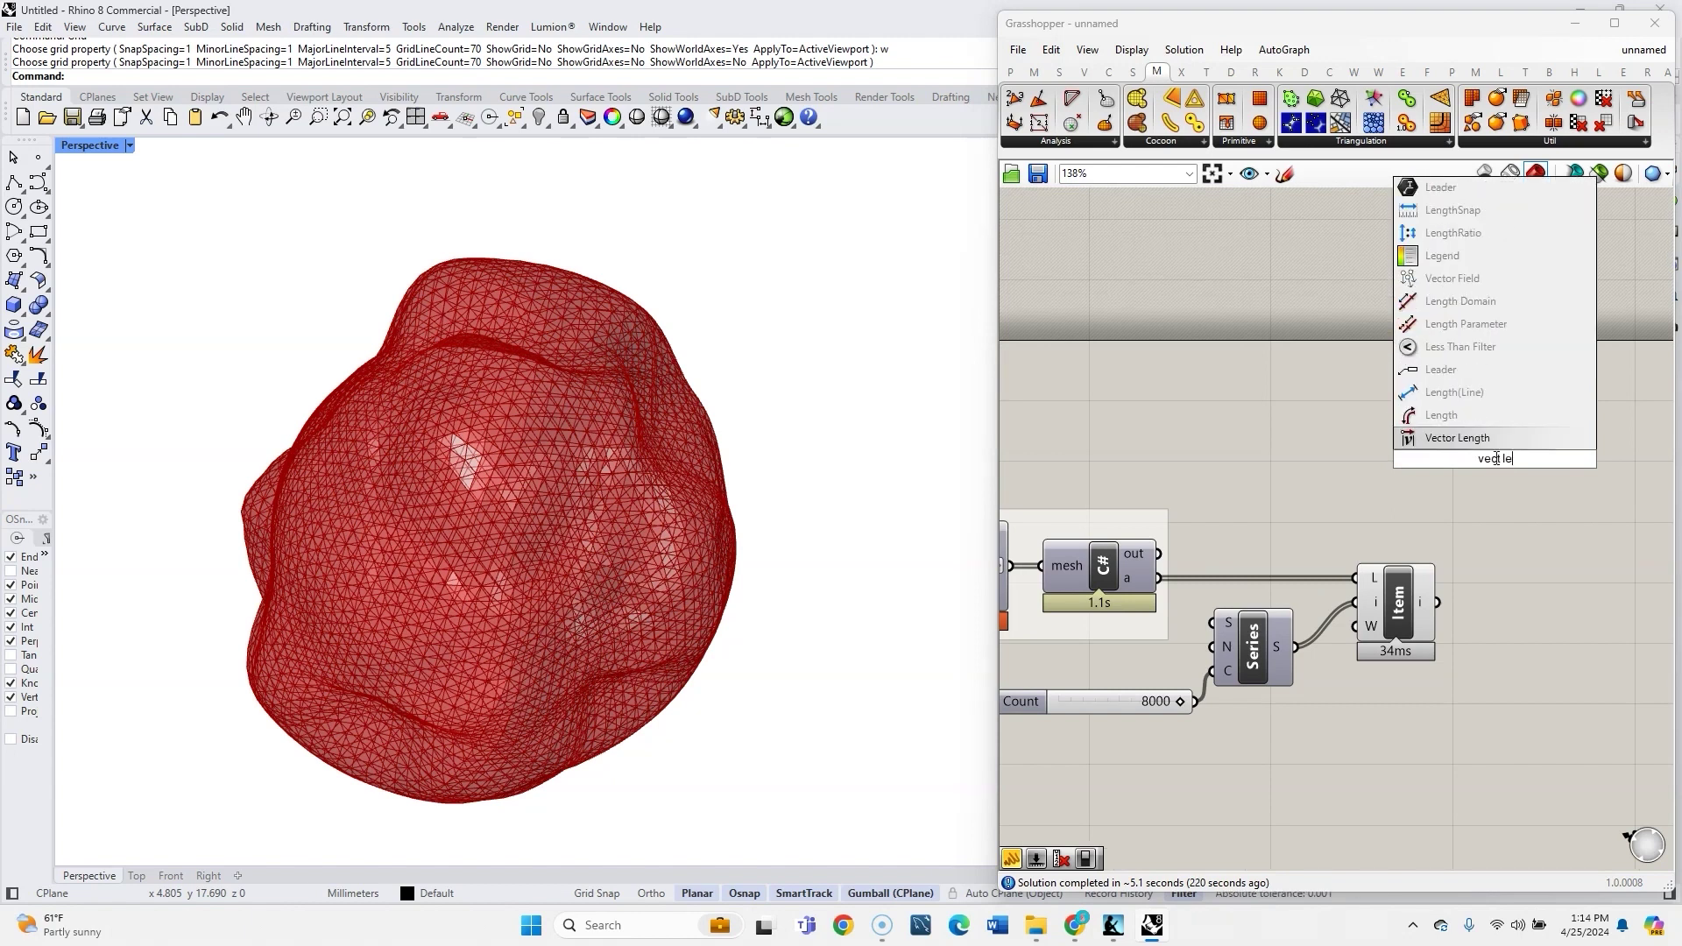
pyautogui.press('Return')
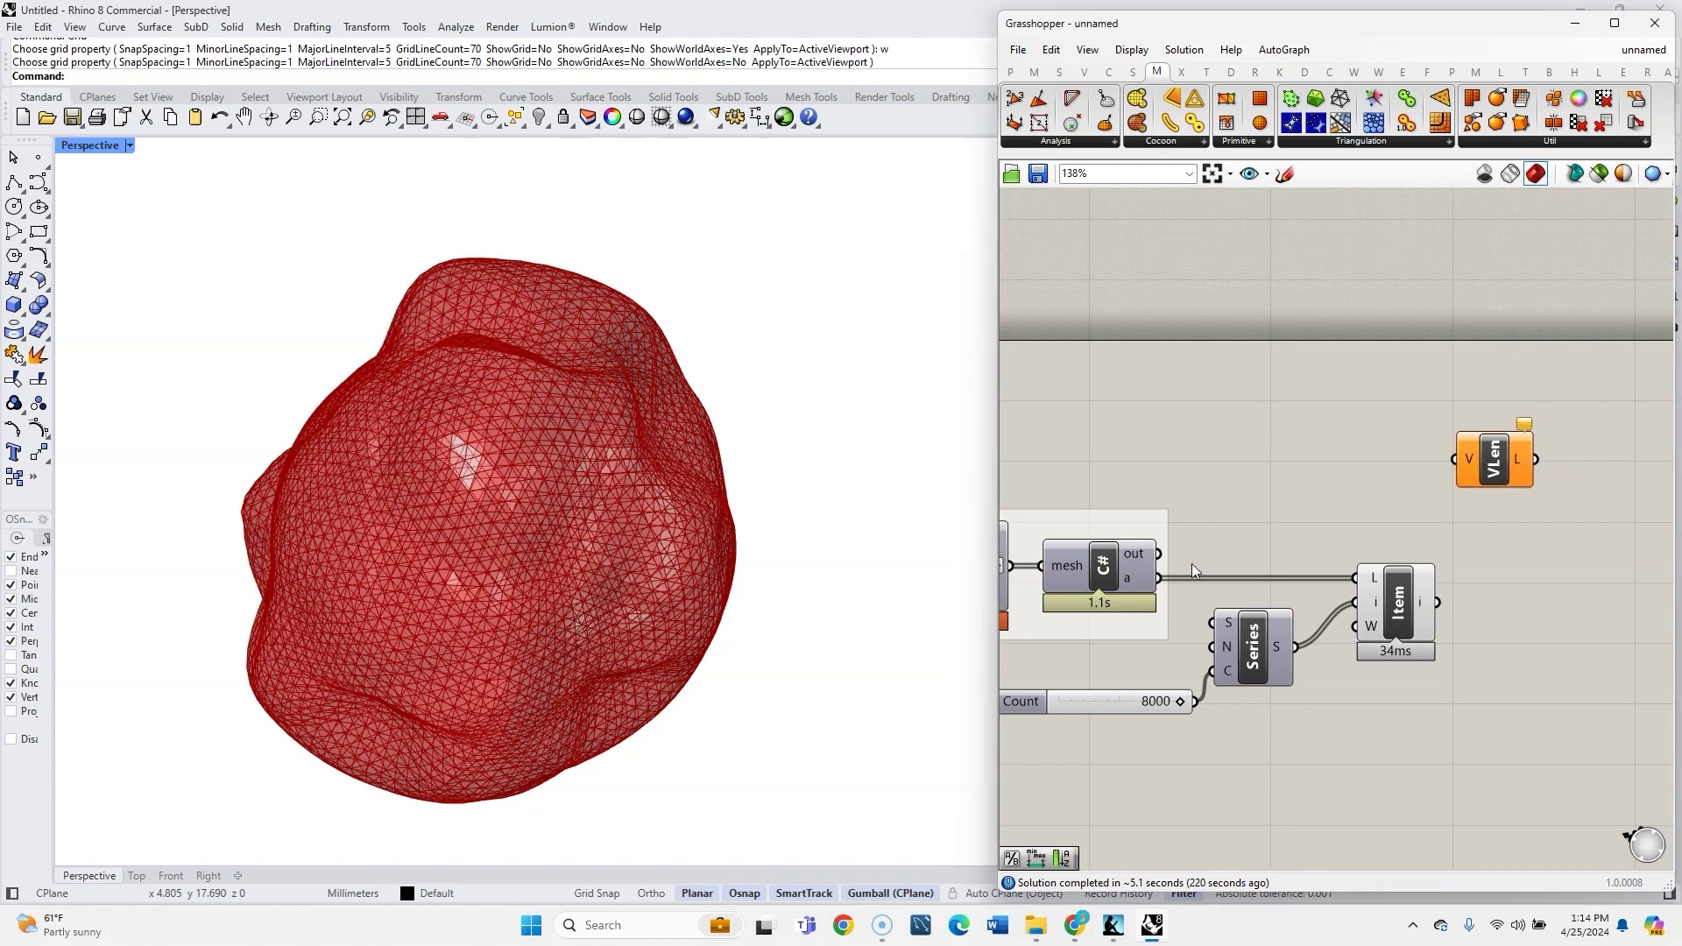
pyautogui.moveTo(1156, 580); pyautogui.dragTo(1400, 462)
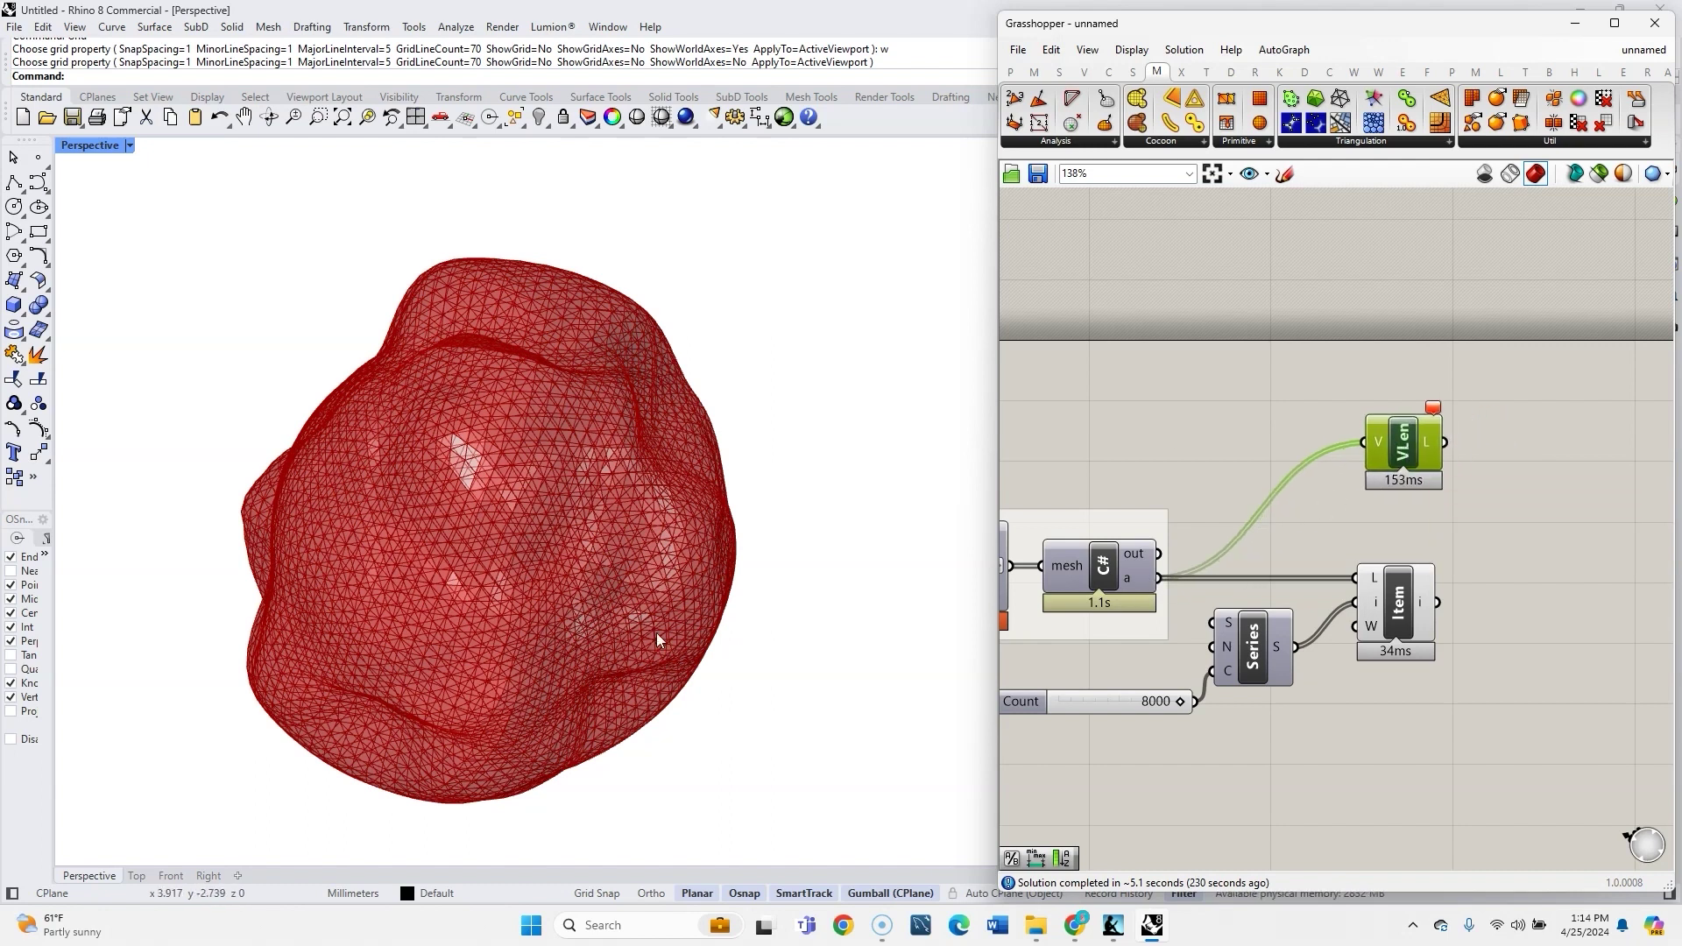
# Add an Area component fed by the C# output a and connect its centroids (C) to Vector Length's V input
pyautogui.doubleClick(1230, 424)
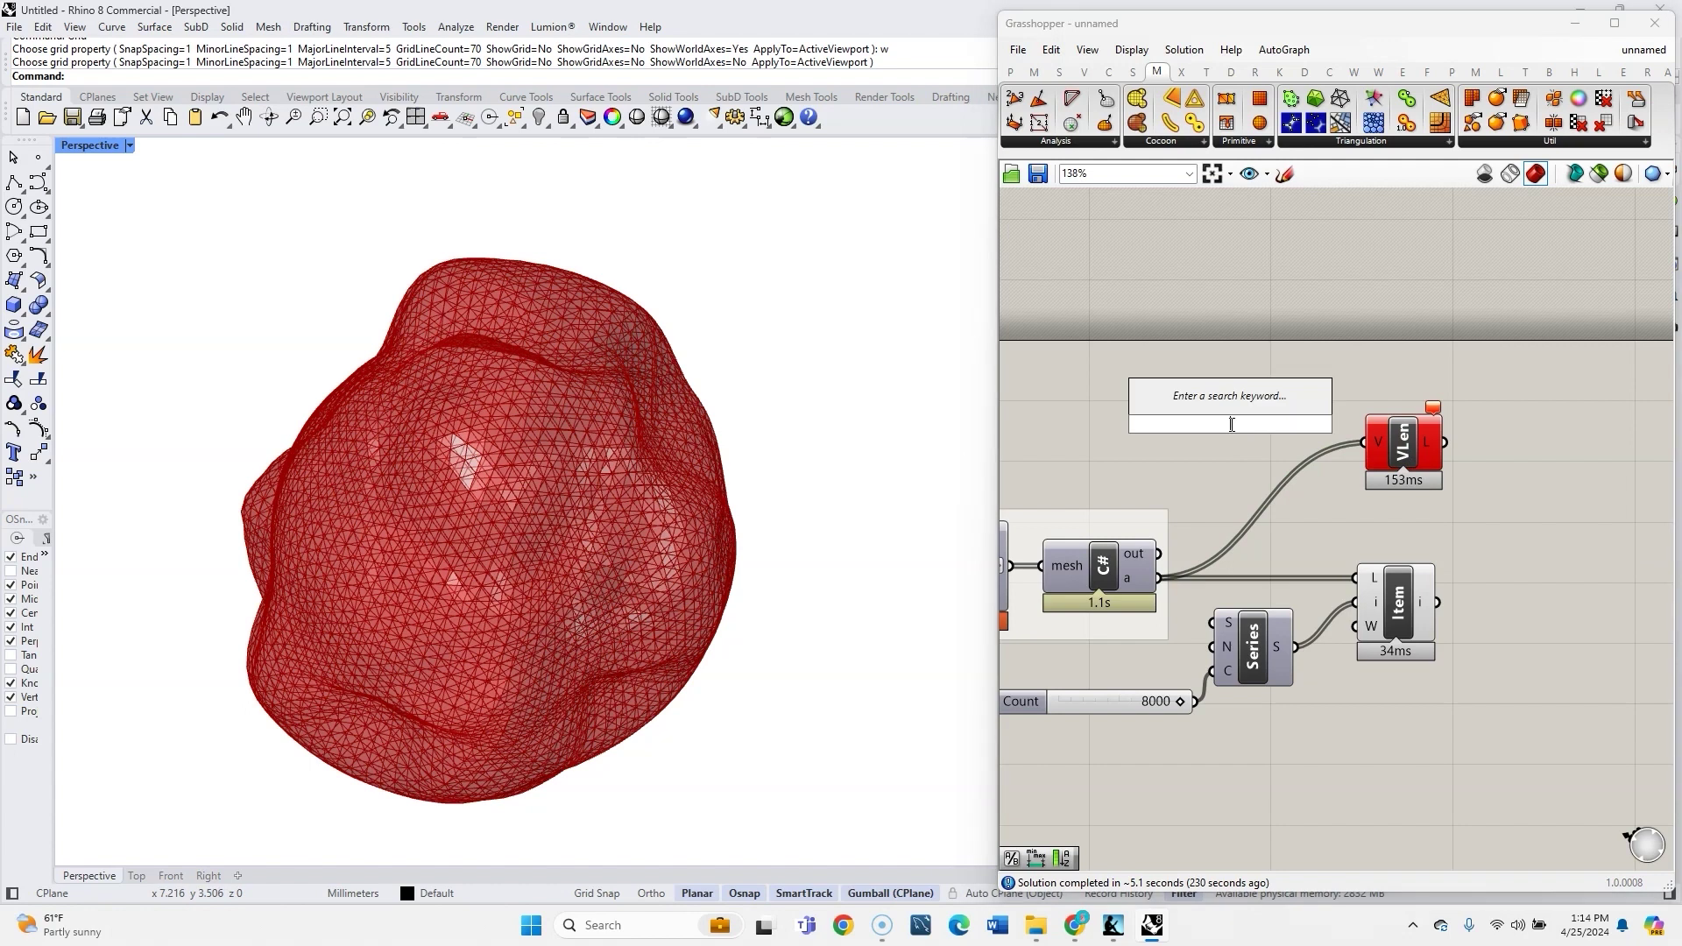
pyautogui.write('are')
pyautogui.click(1233, 407)
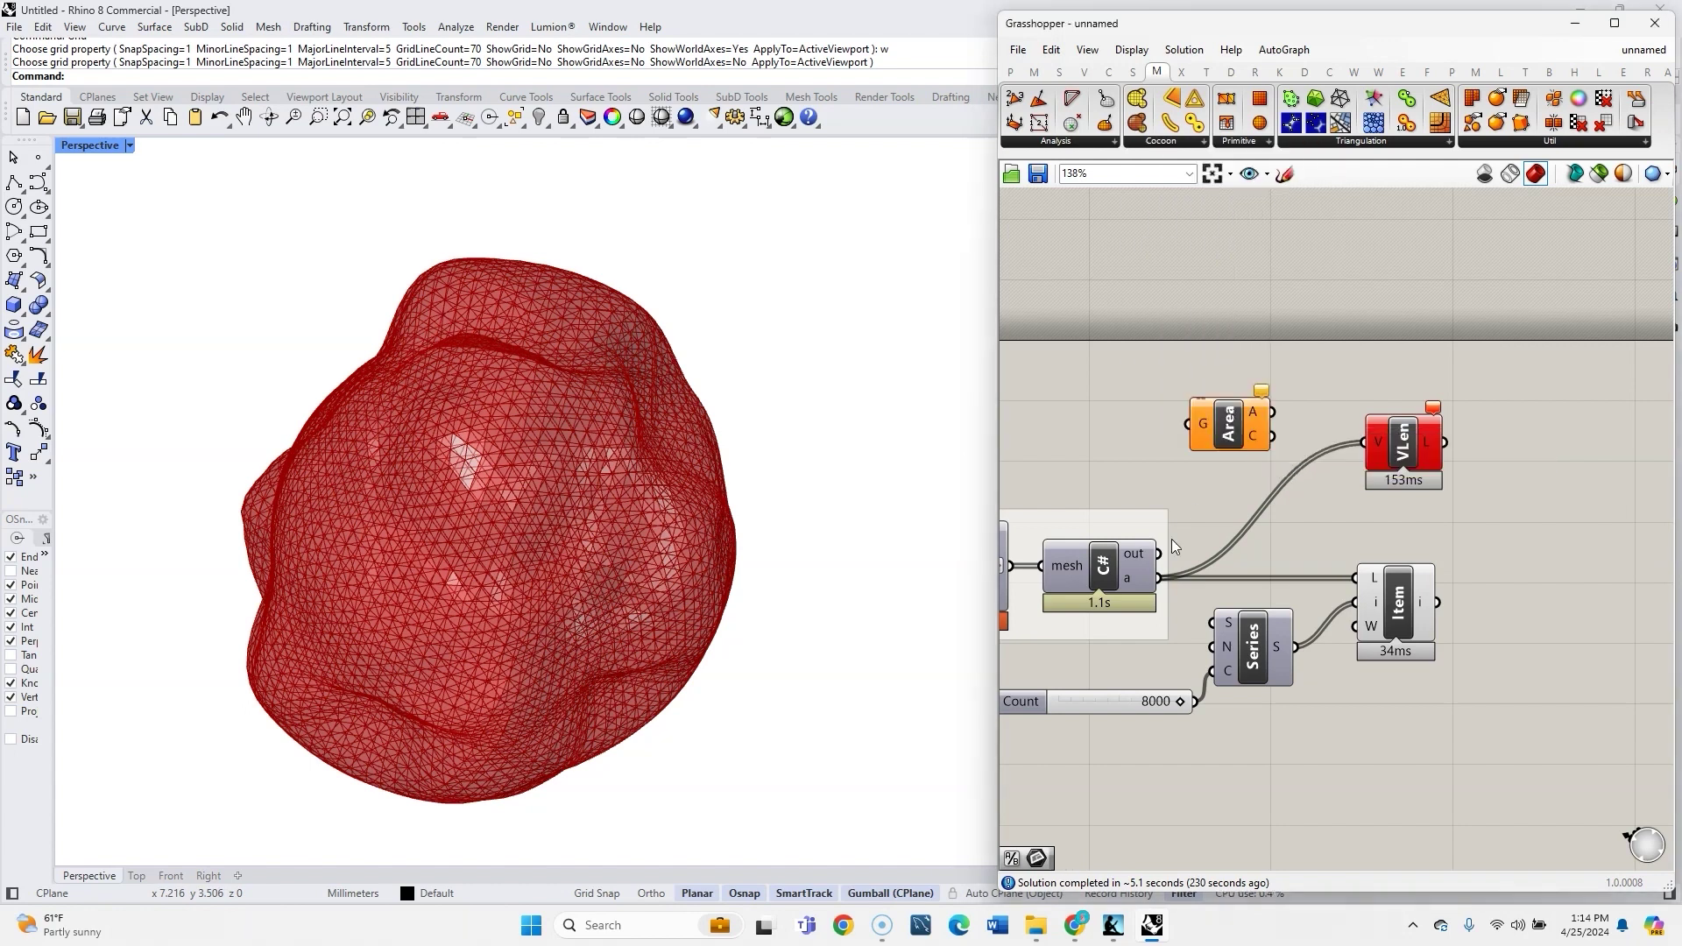
pyautogui.moveTo(1159, 578); pyautogui.dragTo(1386, 443)
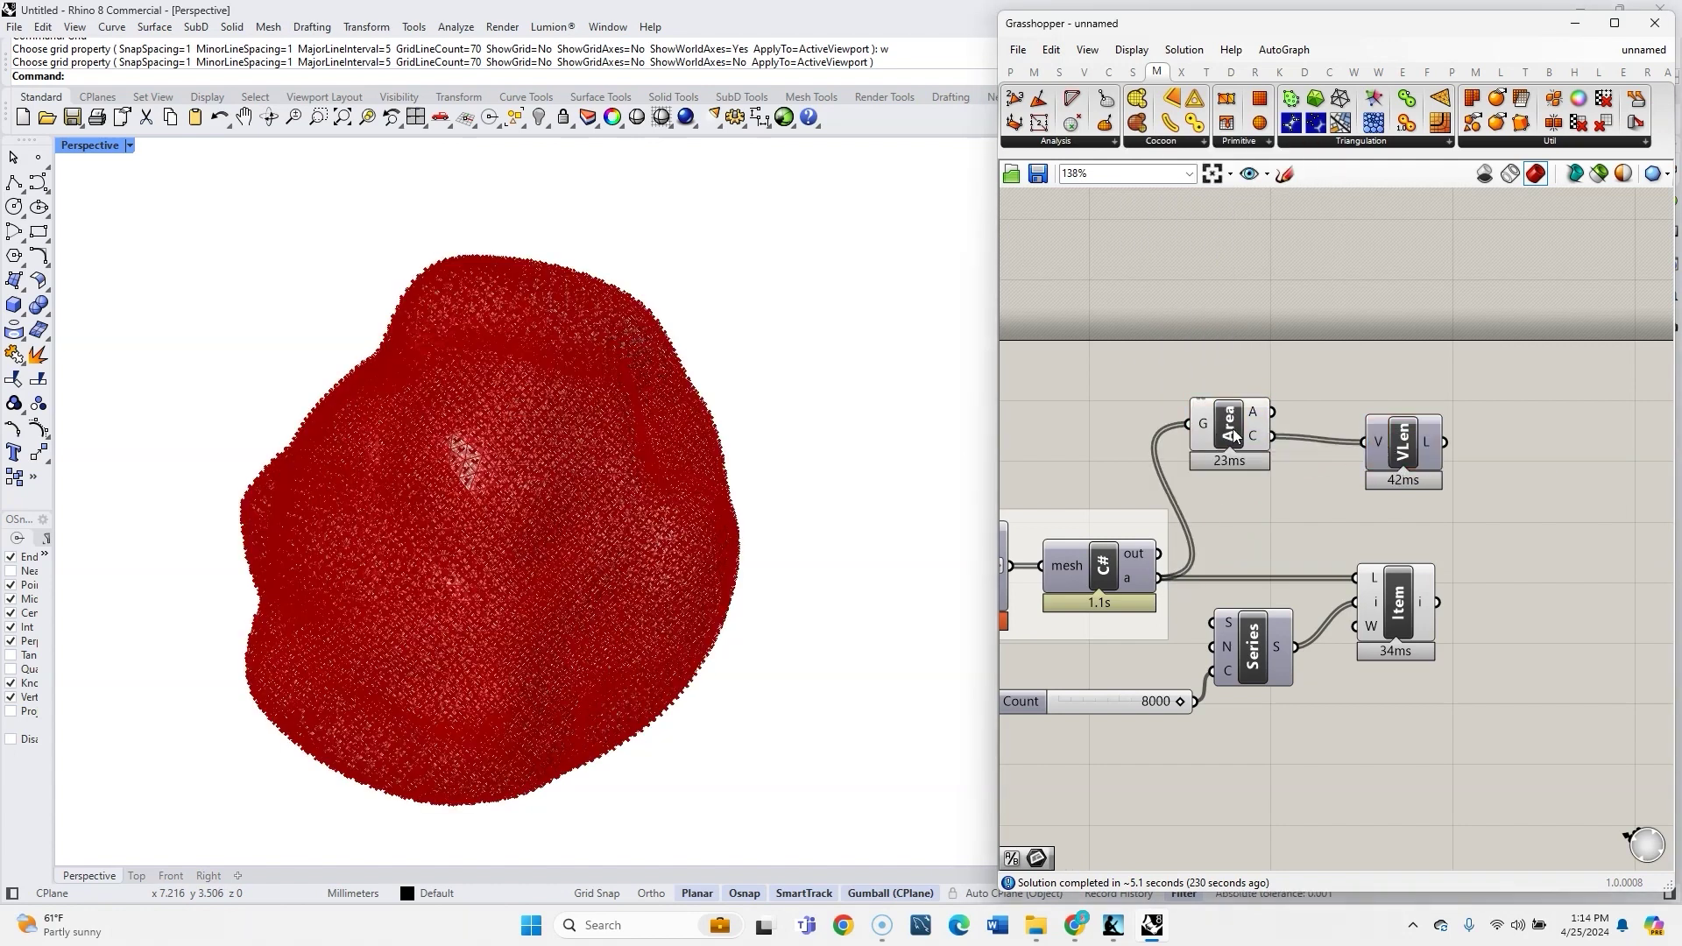
# Place the Area component beside Vector Length with its preview off, and inspect the Vector Length output
pyautogui.moveTo(1231, 431); pyautogui.dragTo(1289, 437)
pyautogui.middleClick(1282, 438)
pyautogui.click(1326, 393)
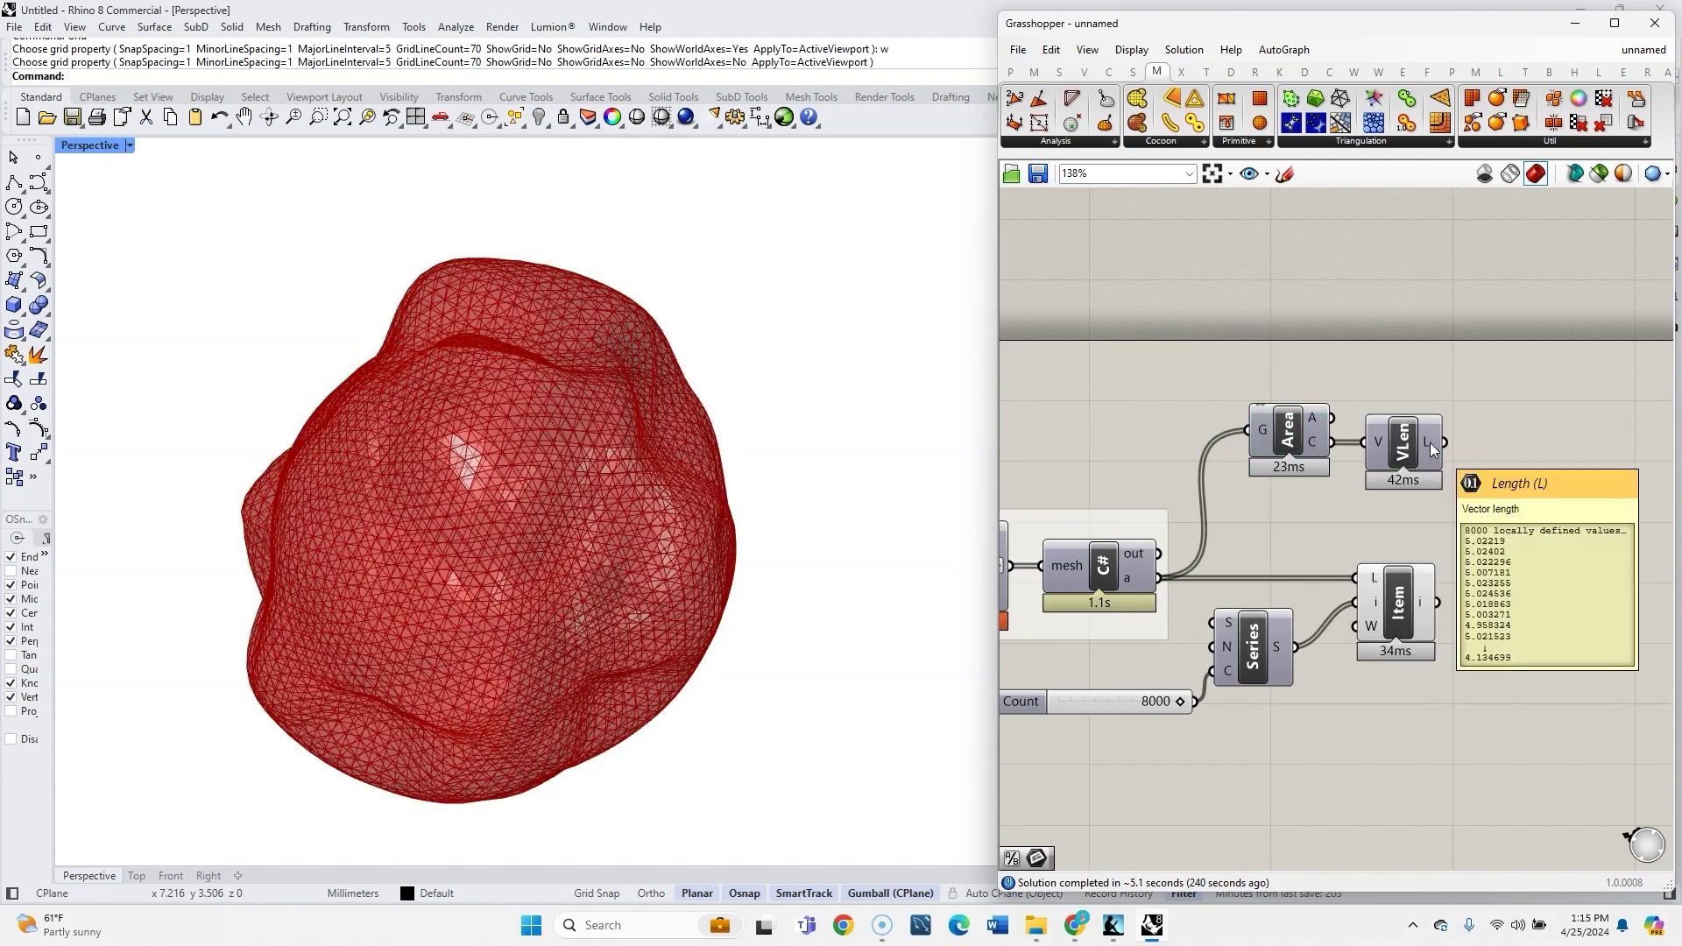
pyautogui.moveTo(1428, 455); pyautogui.dragTo(1424, 455)
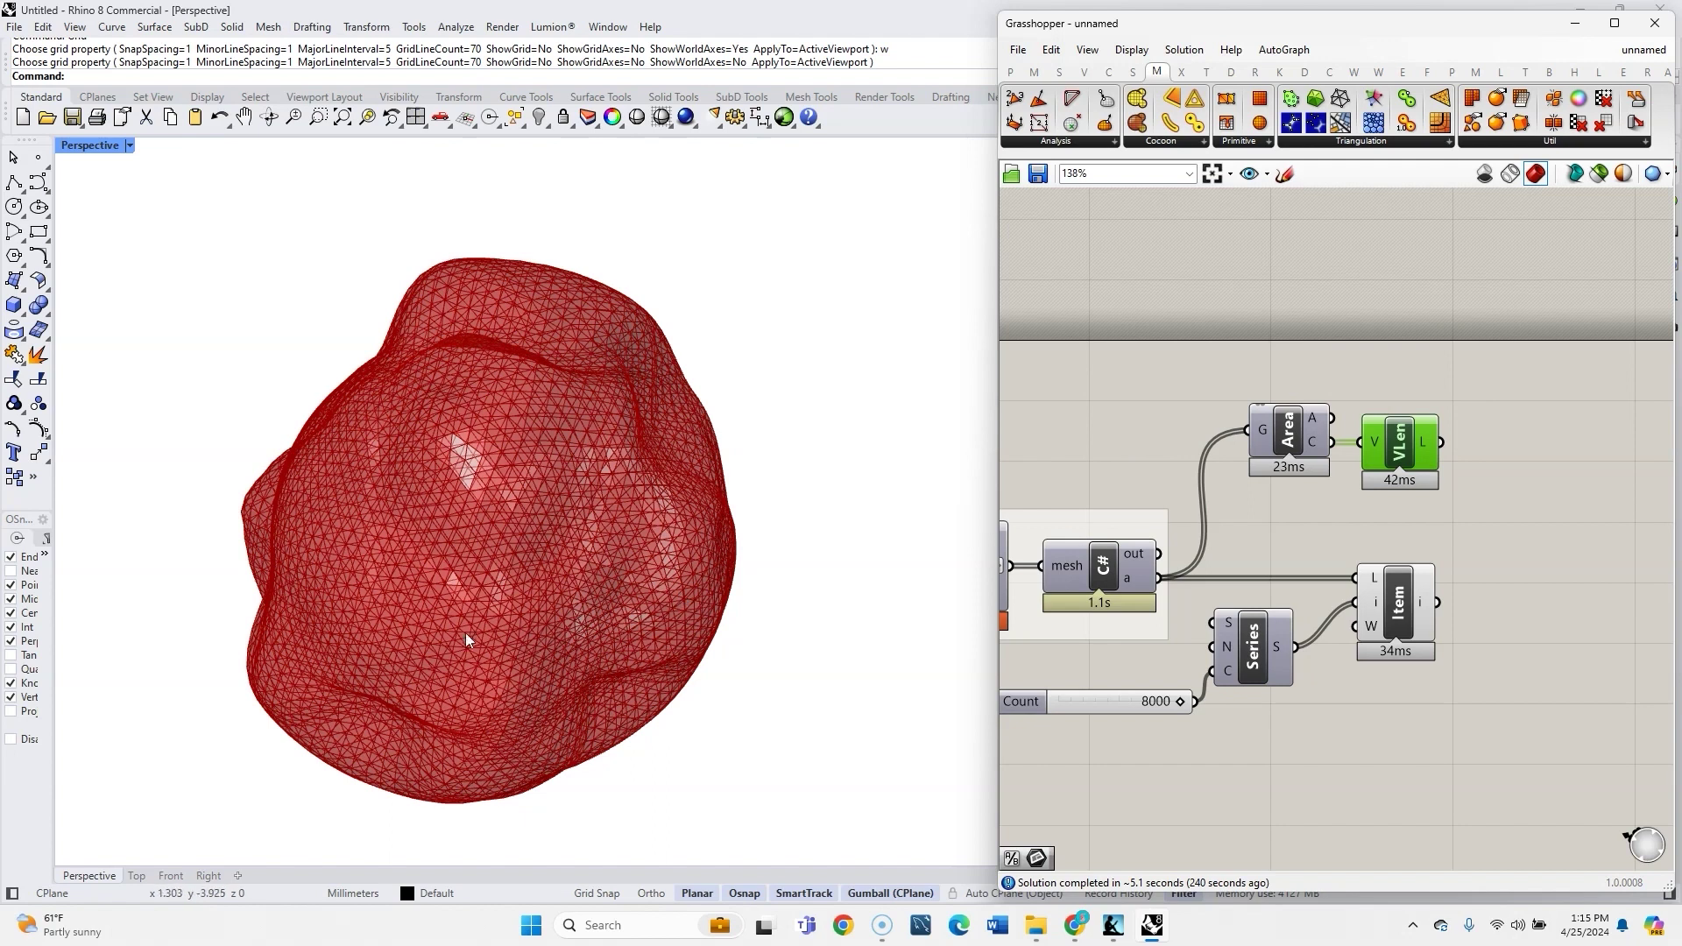
pyautogui.scroll(-2, 1159, 408)
pyautogui.scroll(3, 1378, 445)
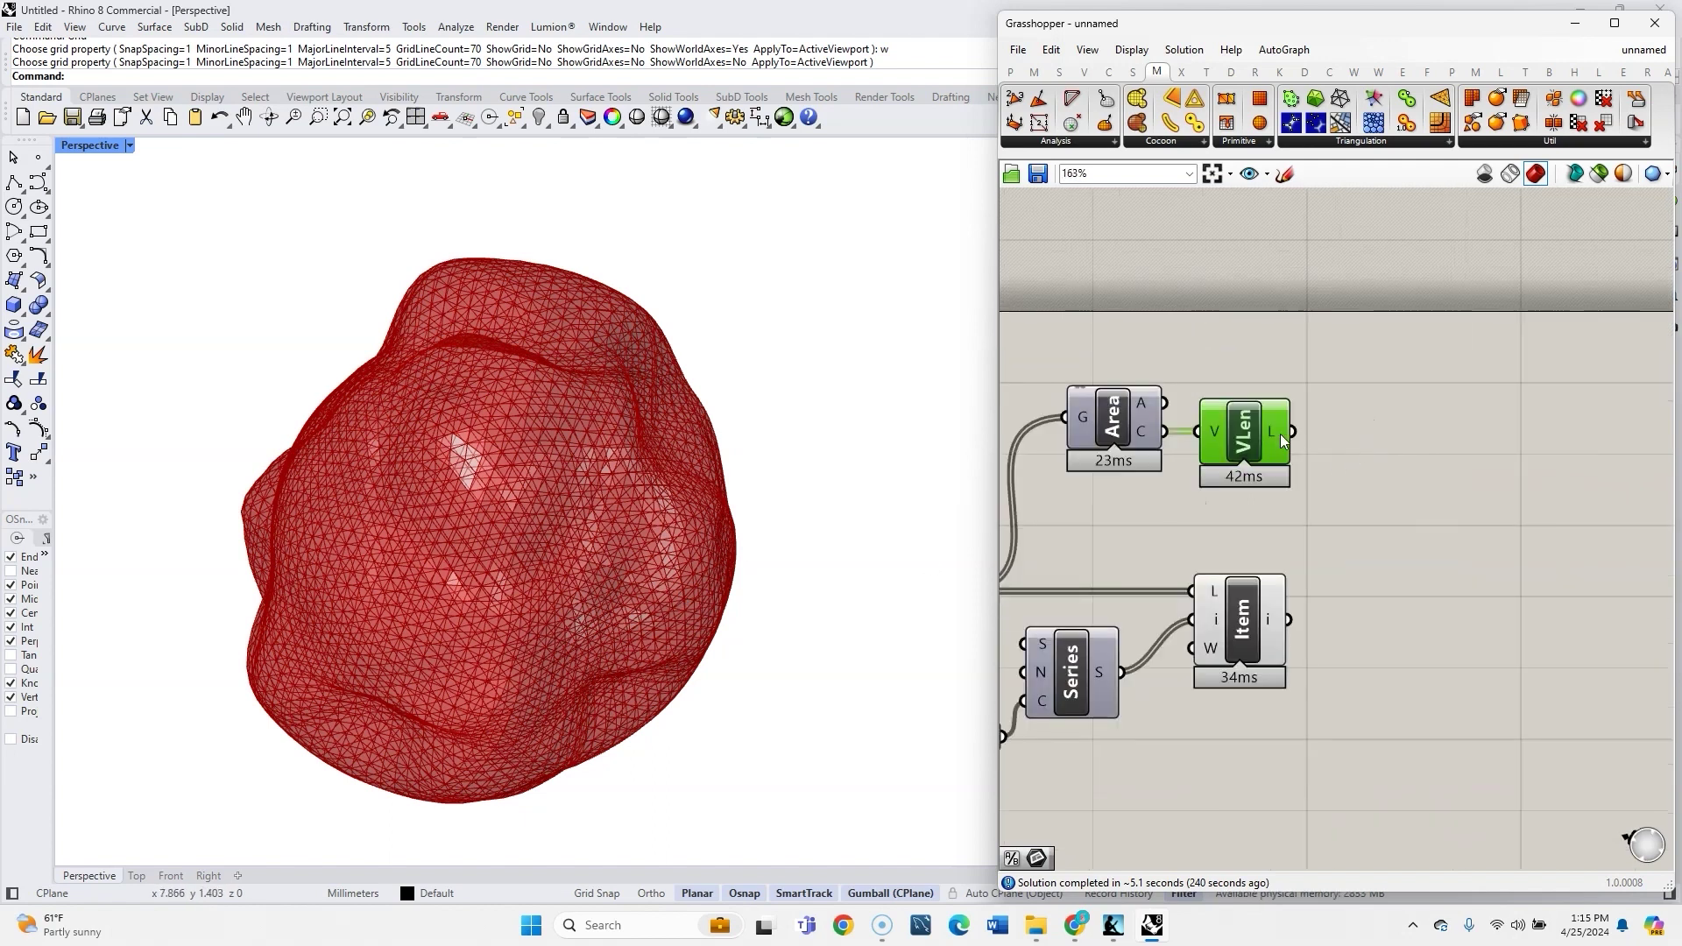
pyautogui.moveTo(1280, 434)
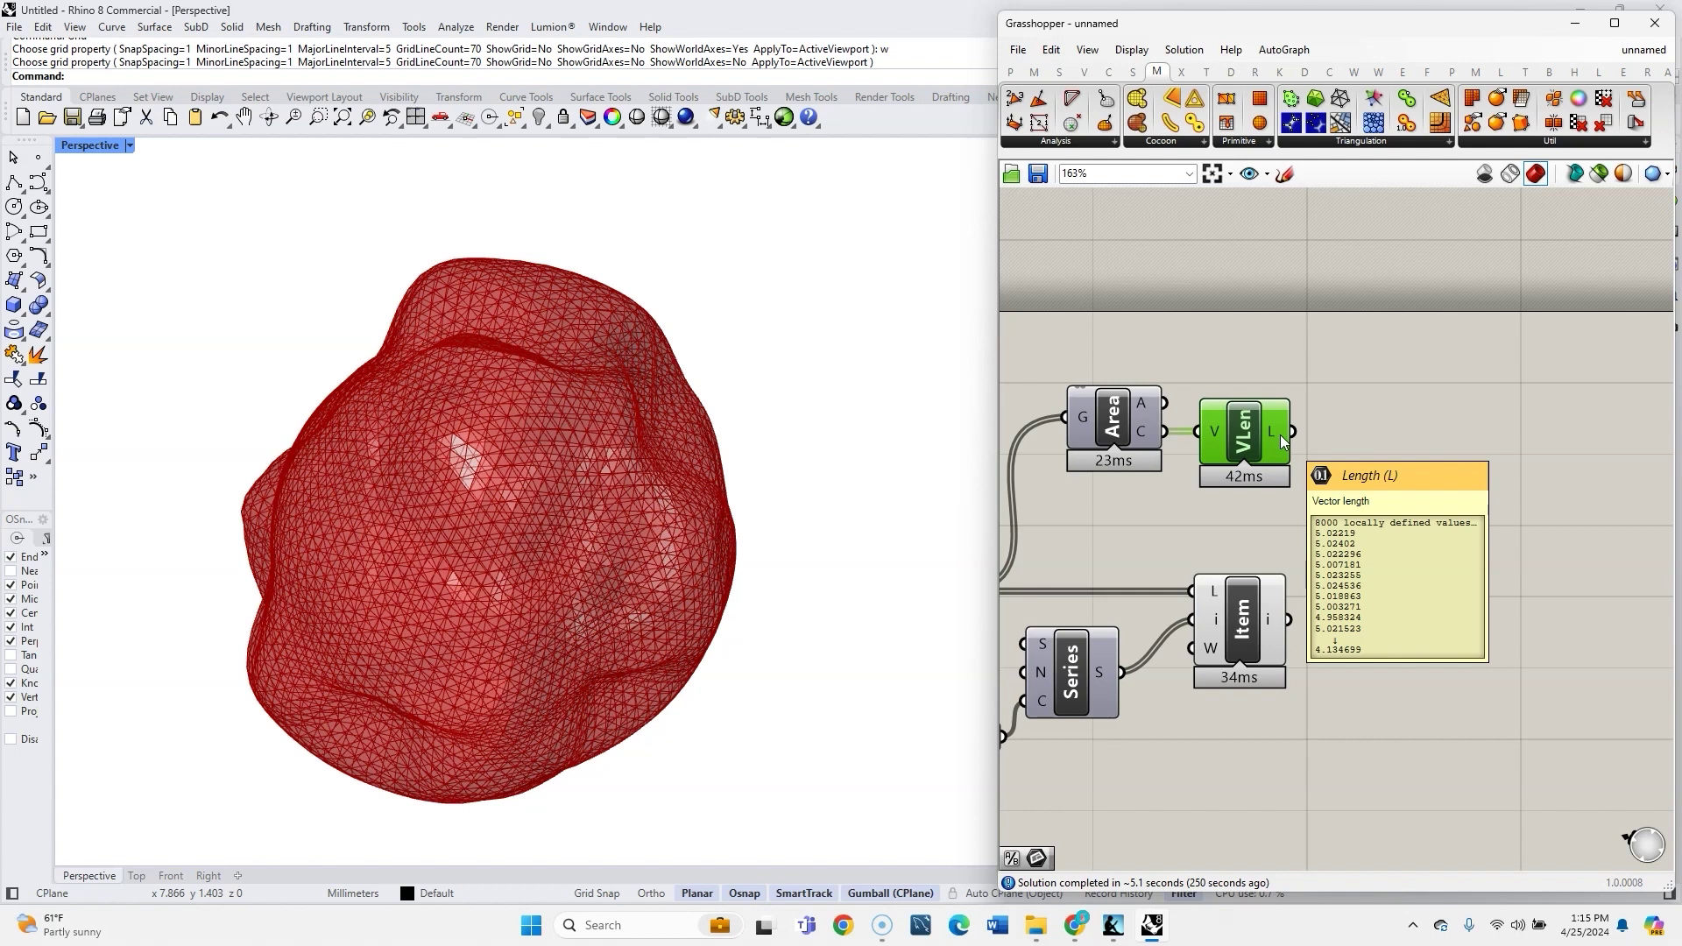
# Add a Bounds component and feed it the Vector Length output (L)
pyautogui.doubleClick(1463, 444)
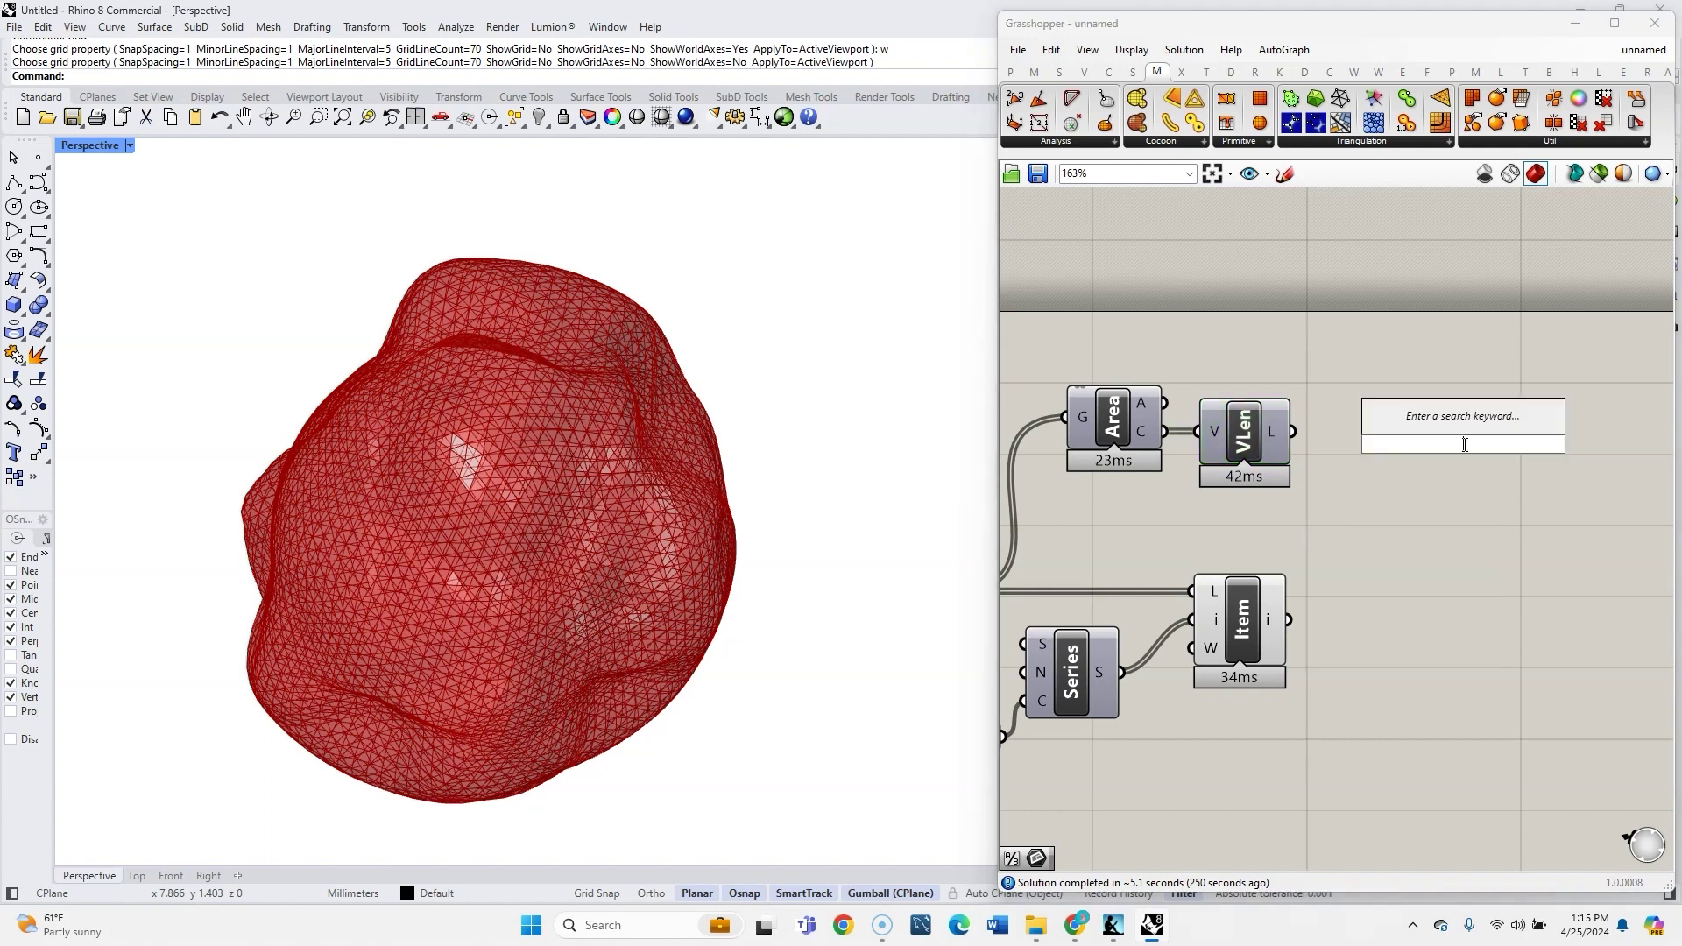
pyautogui.write('bounds')
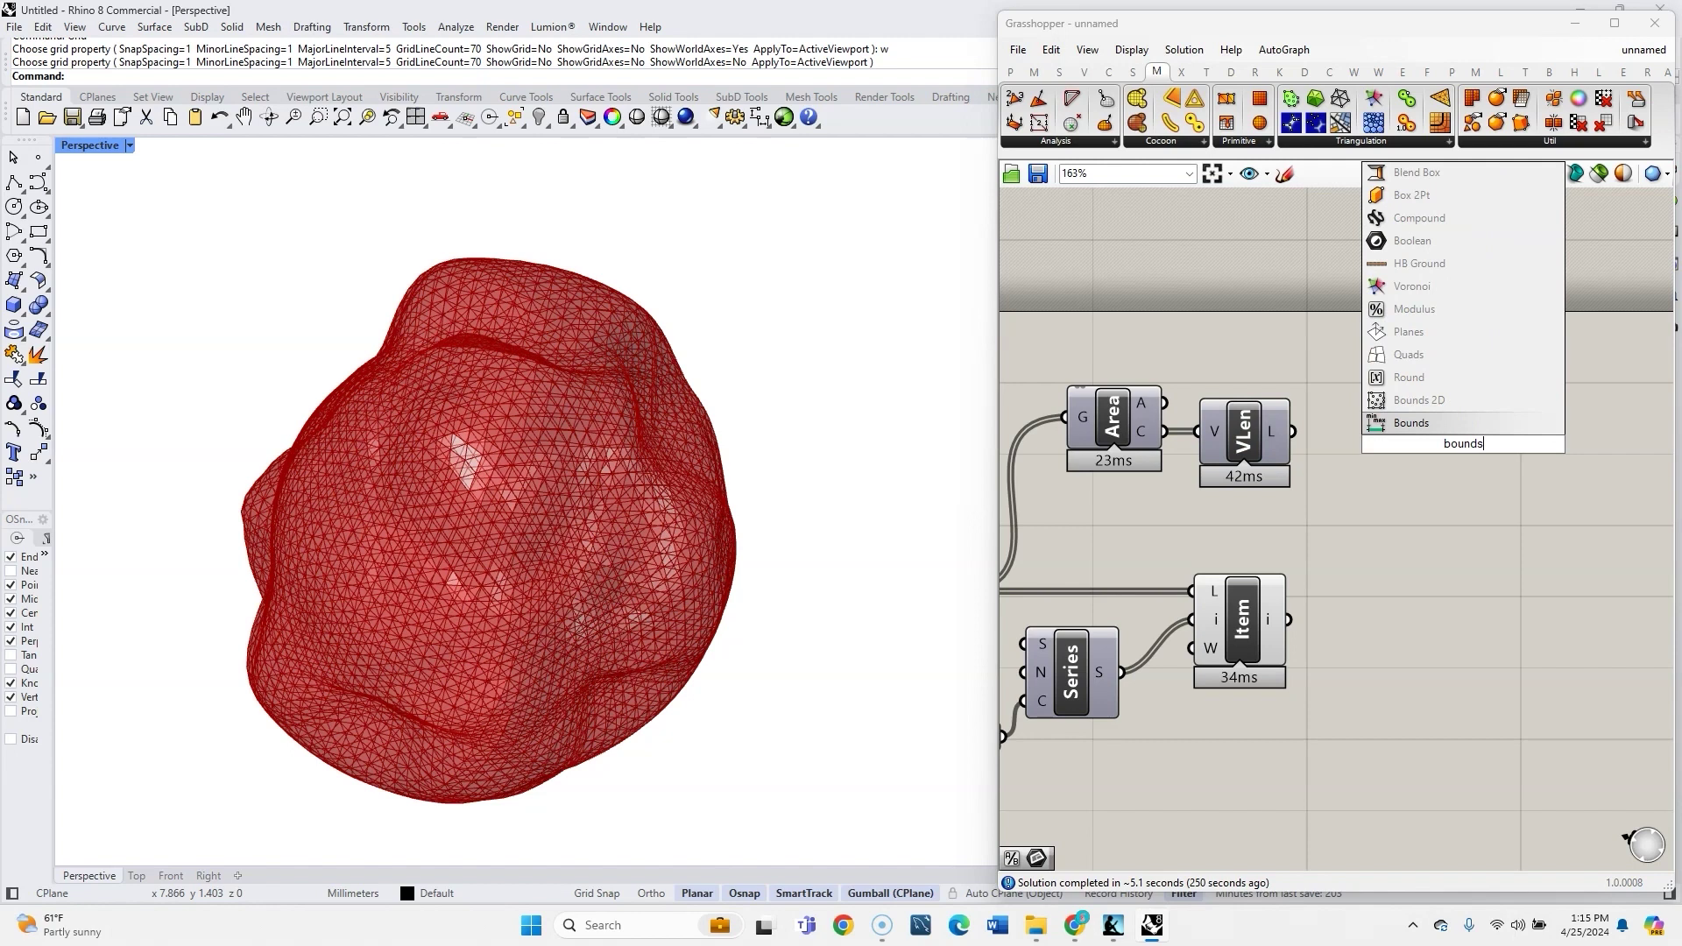
pyautogui.press('Return')
pyautogui.moveTo(1447, 427); pyautogui.dragTo(1386, 336)
# Add a Tween Through Colors component to the canvas beyond the Bounds component
pyautogui.scroll(-1, 1434, 438)
pyautogui.doubleClick(1423, 454)
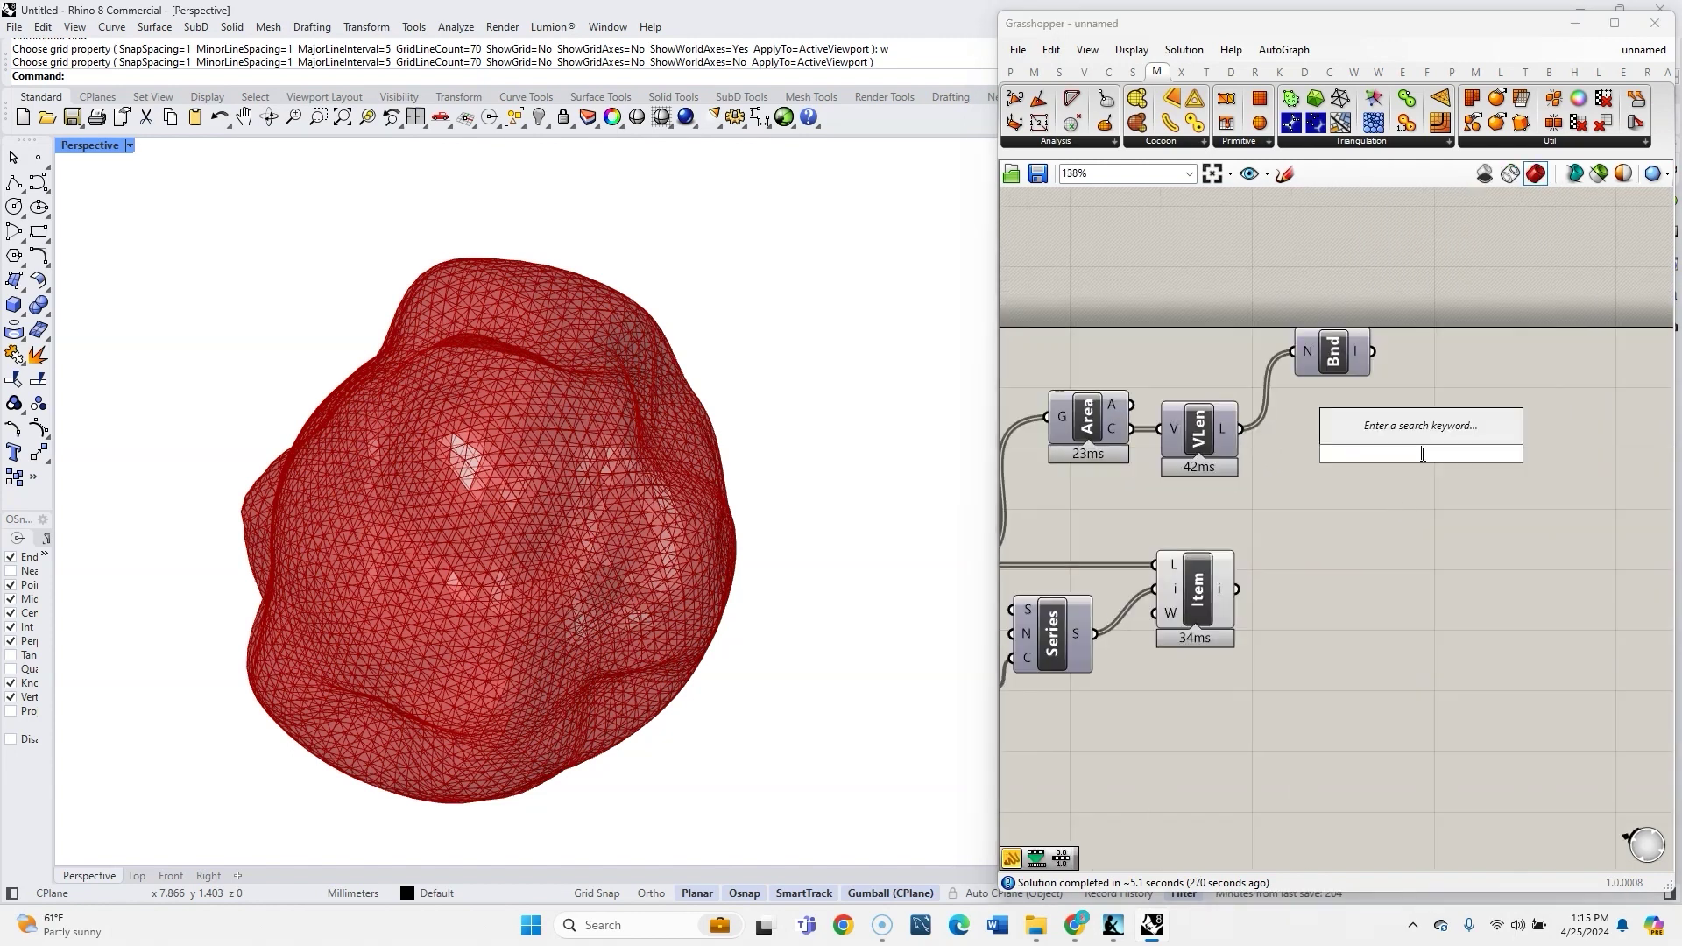
pyautogui.write('tween')
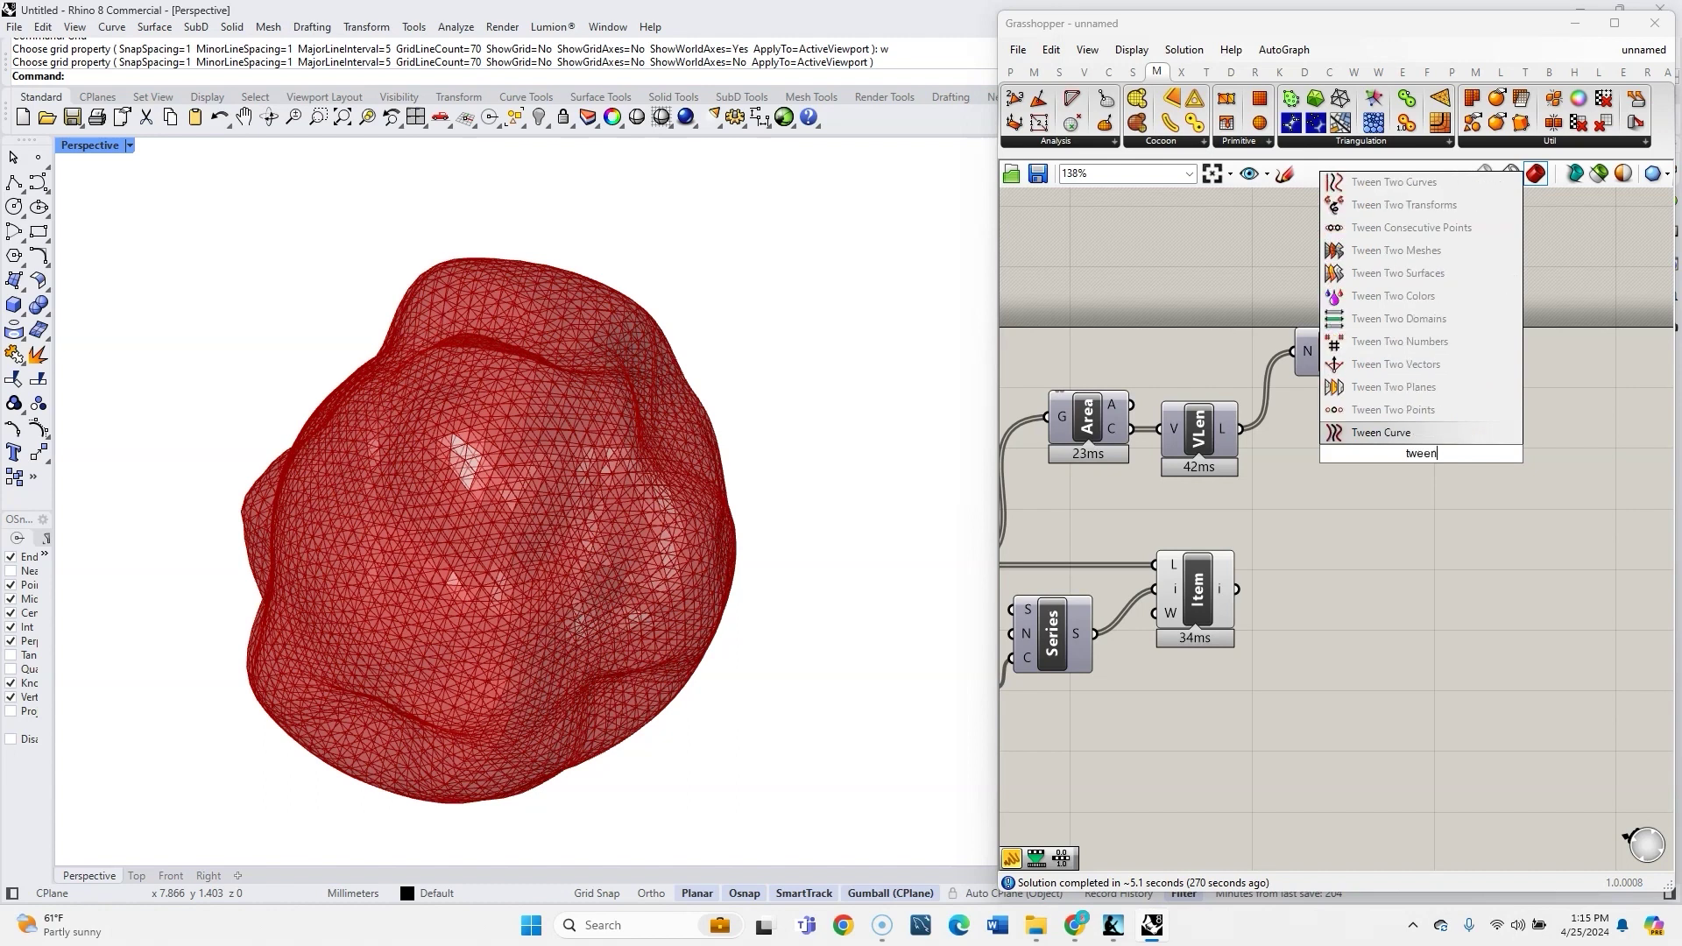
pyautogui.write(' throu')
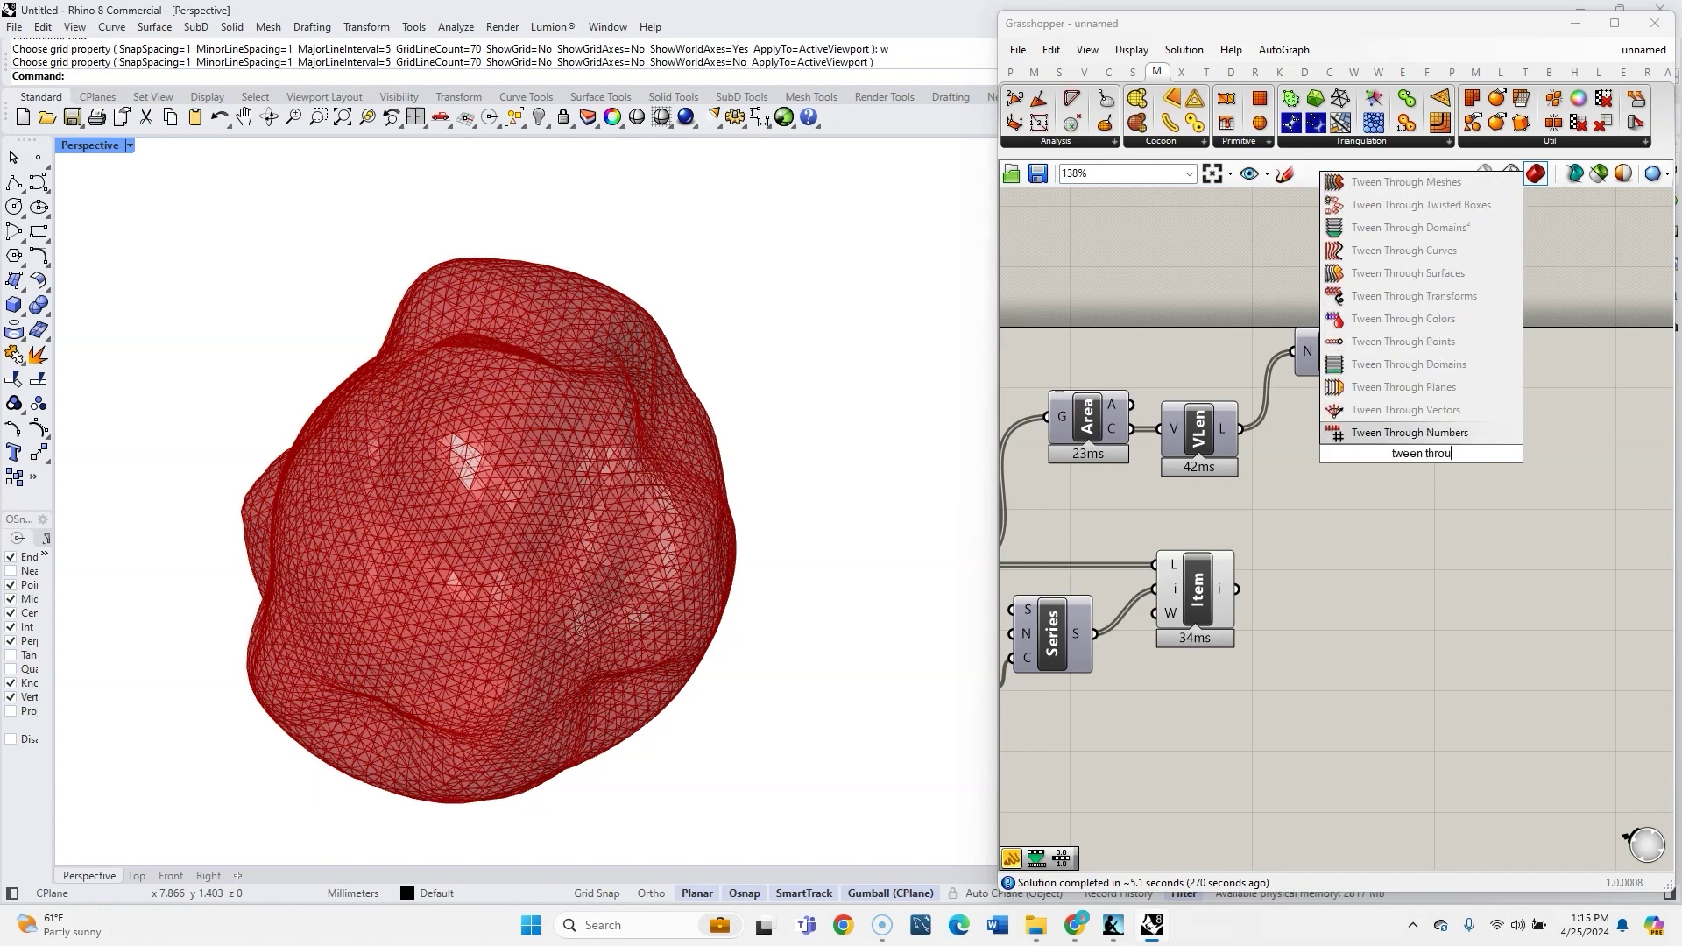
pyautogui.click(1426, 319)
pyautogui.moveTo(1432, 421); pyautogui.dragTo(1588, 420)
pyautogui.moveTo(1541, 568); pyautogui.dragTo(1464, 517, button='right')
pyautogui.scroll(1, 1464, 517)
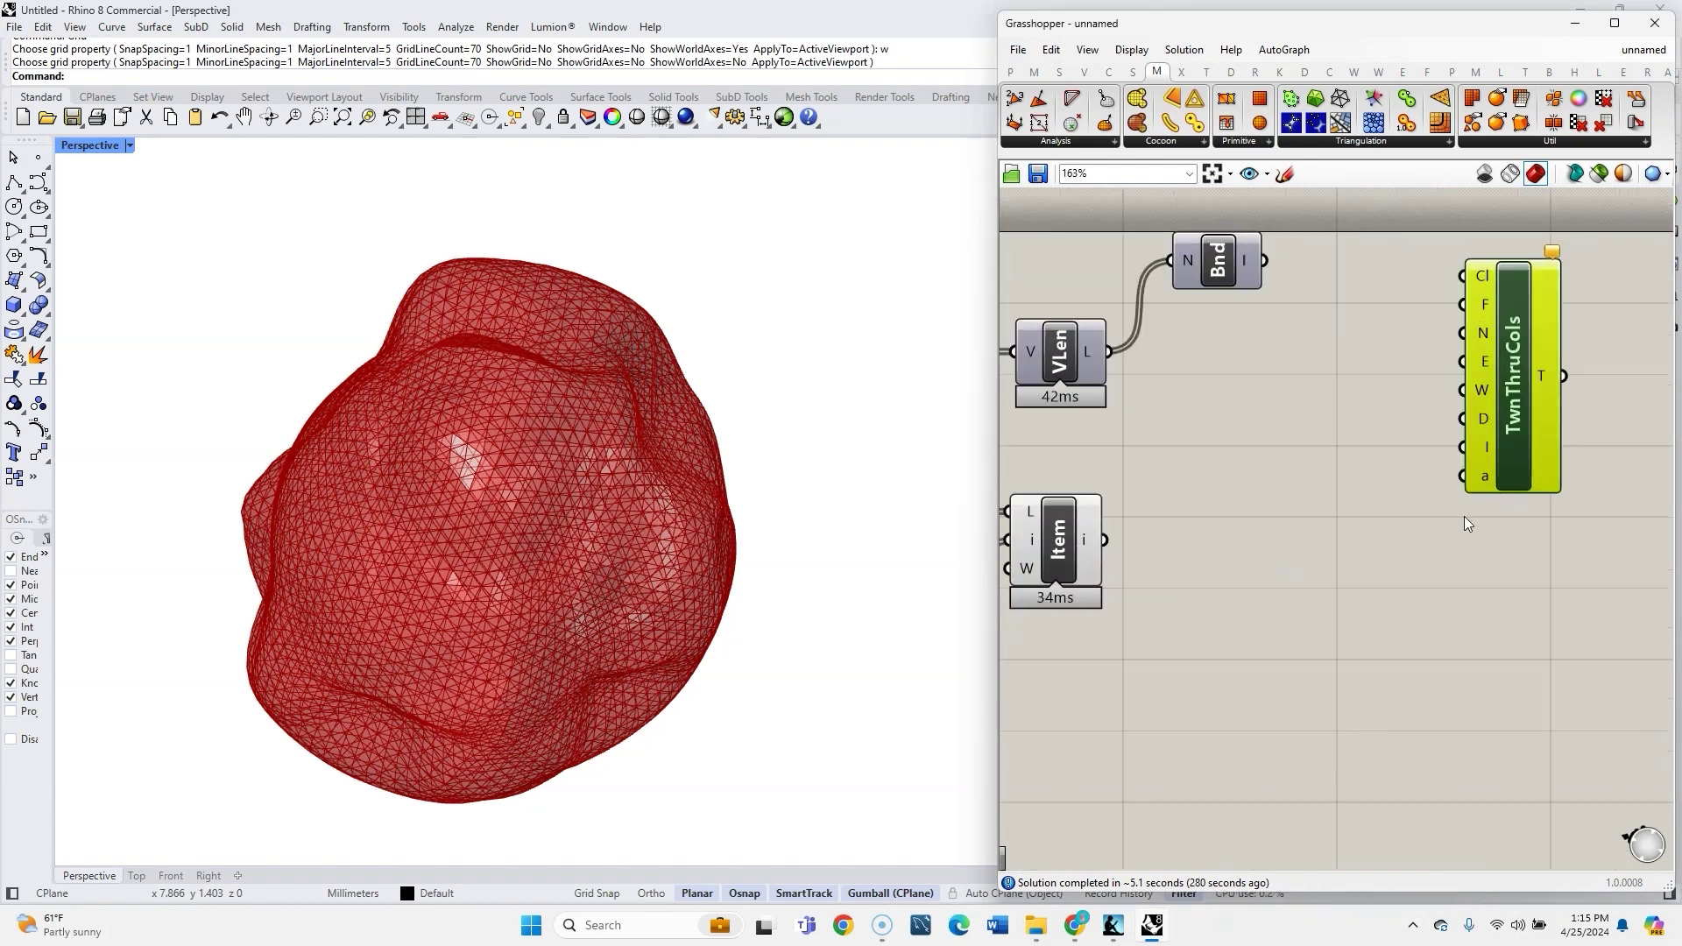
# Add a Boolean Toggle set to False and connect it to the N input of Tween Through Colors
pyautogui.doubleClick(1359, 418)
pyautogui.write('togg')
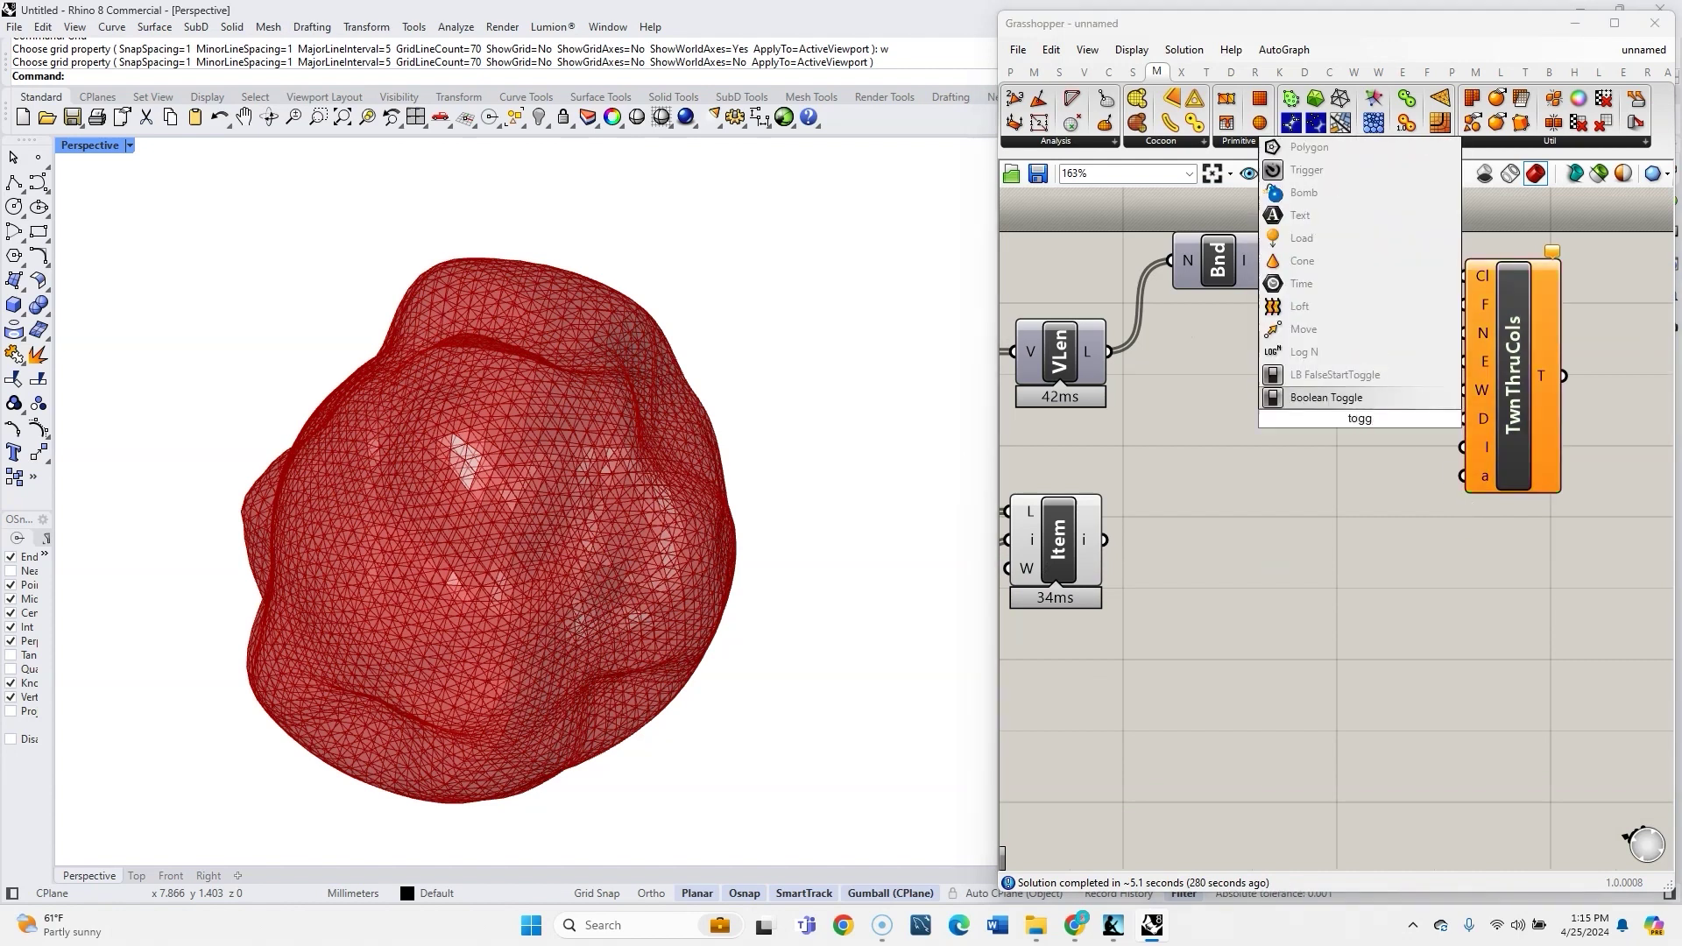
pyautogui.click(1366, 397)
pyautogui.moveTo(1485, 333)
pyautogui.moveTo(1395, 373); pyautogui.dragTo(1462, 333)
pyautogui.moveTo(1293, 381); pyautogui.dragTo(1329, 341)
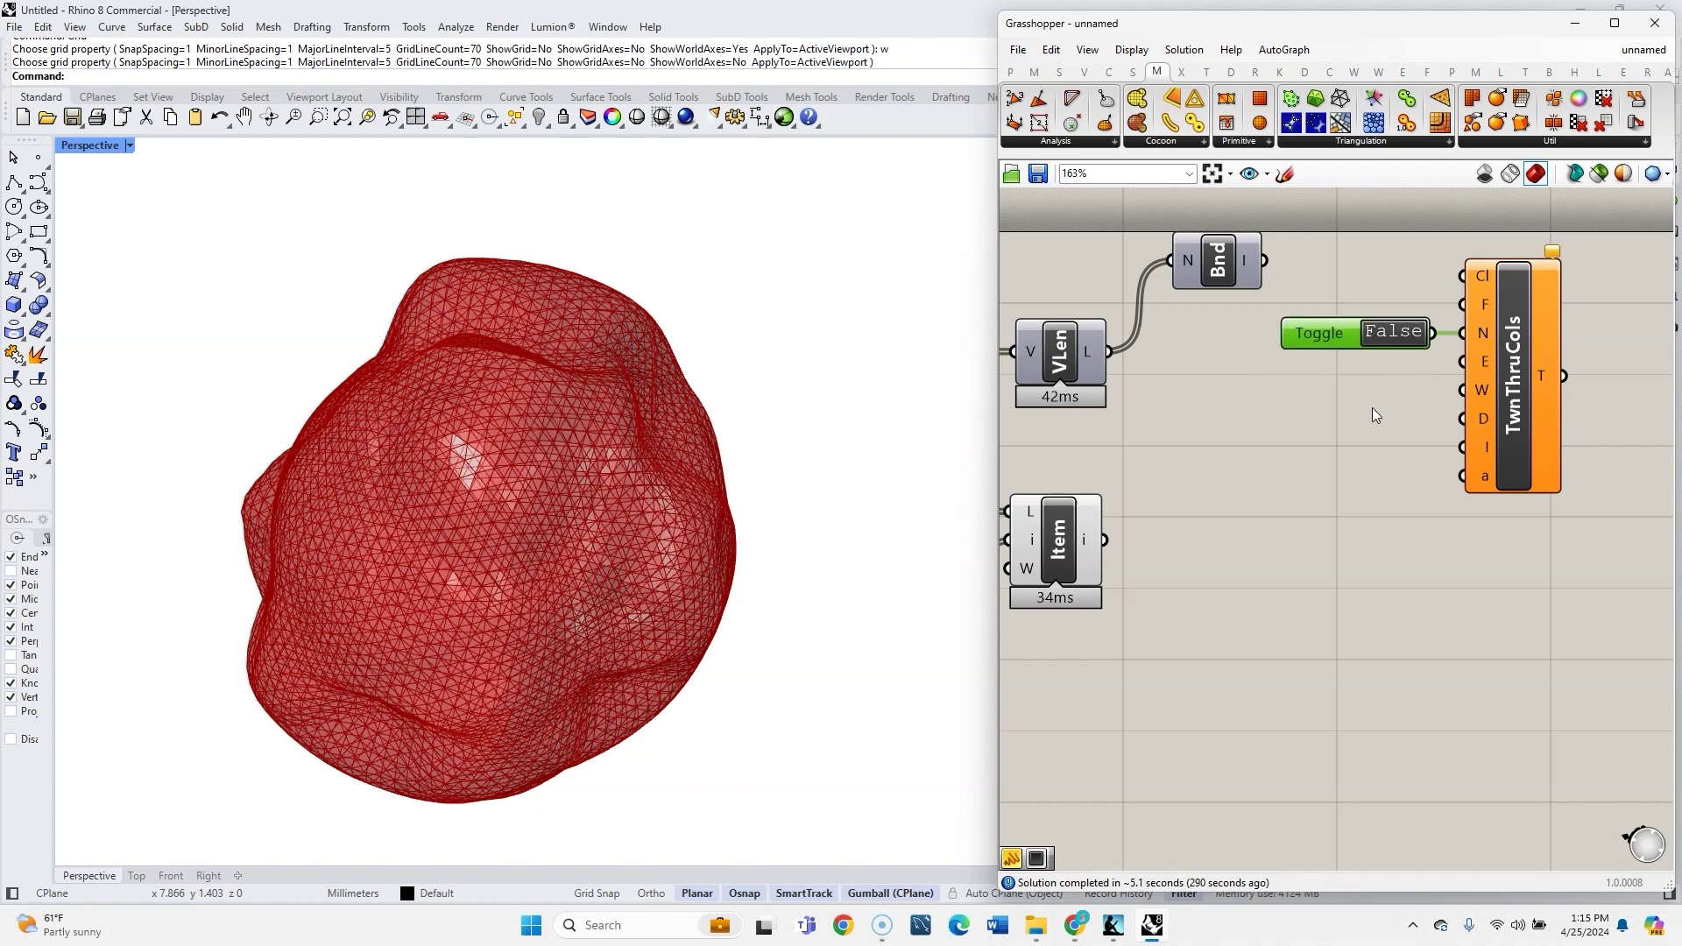
# Add an LB Color Range component and place it below List Item
pyautogui.moveTo(1377, 417); pyautogui.dragTo(1413, 343, button='right')
pyautogui.doubleClick(1321, 535)
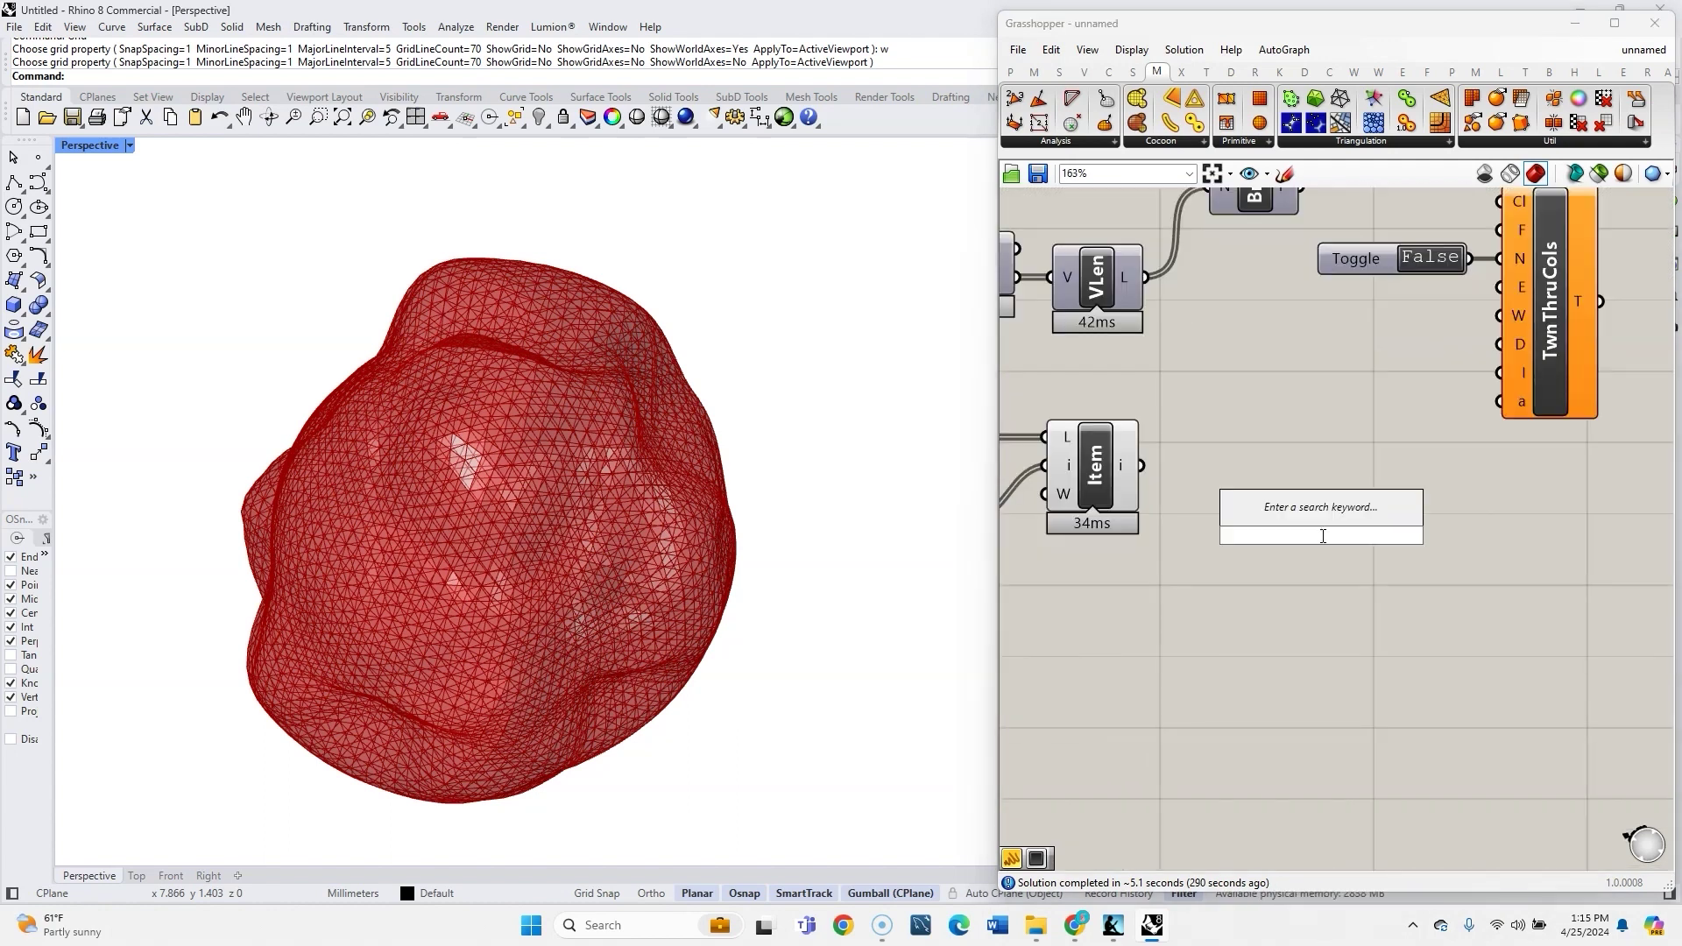
pyautogui.write('lb')
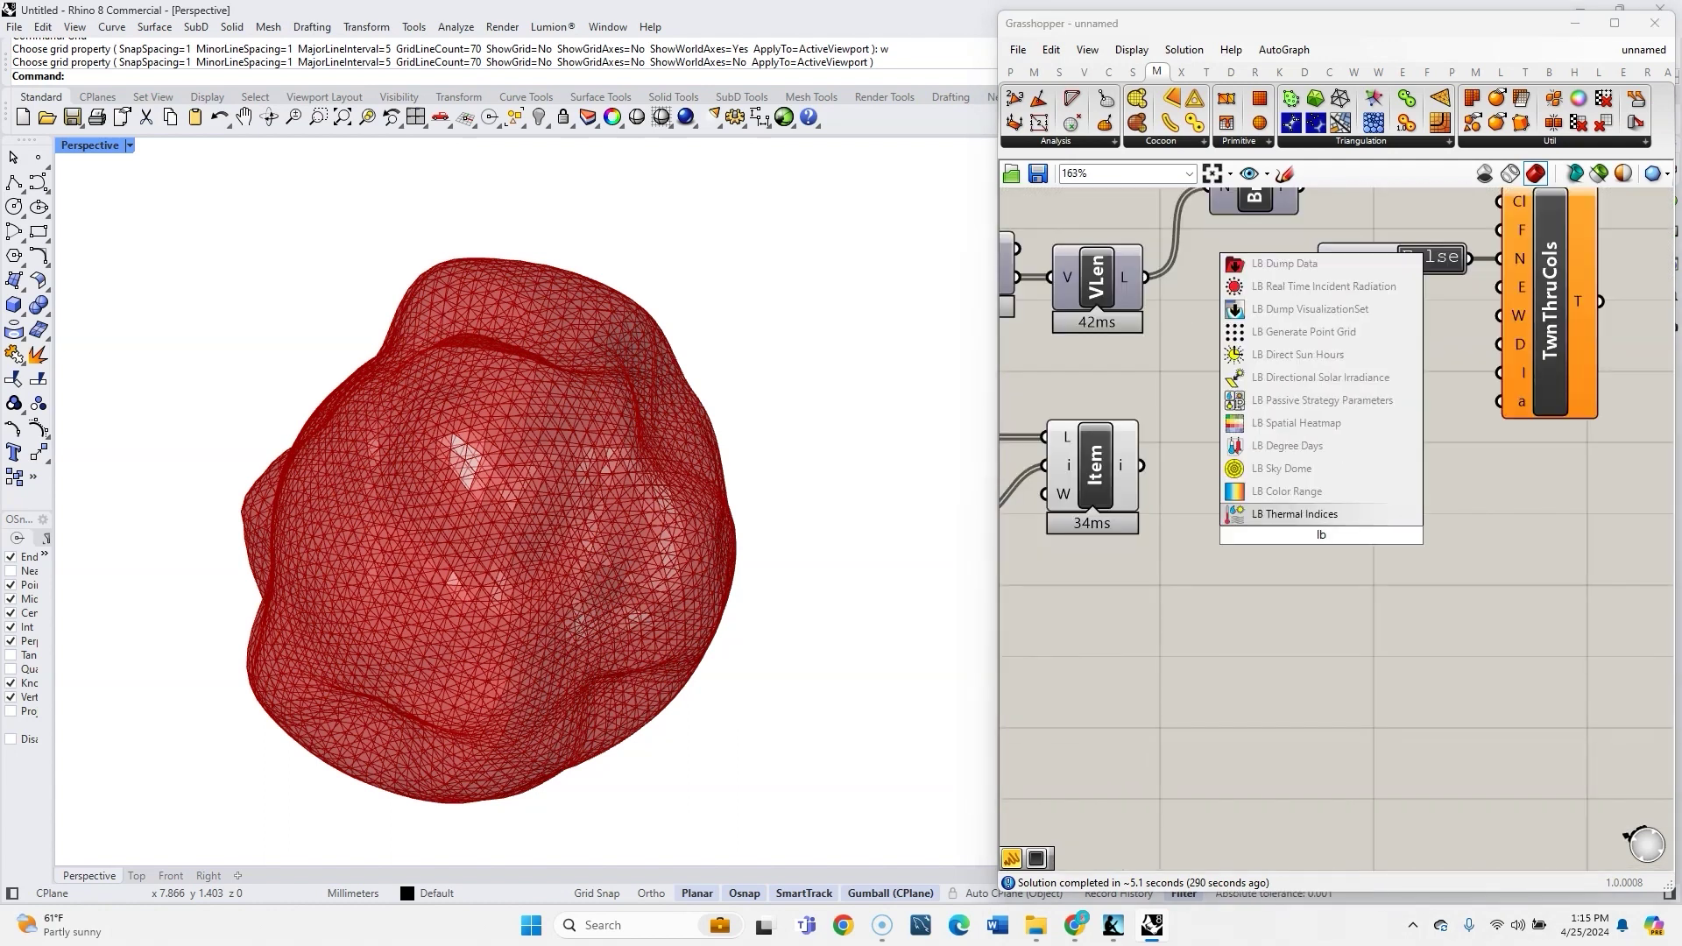
pyautogui.click(1332, 493)
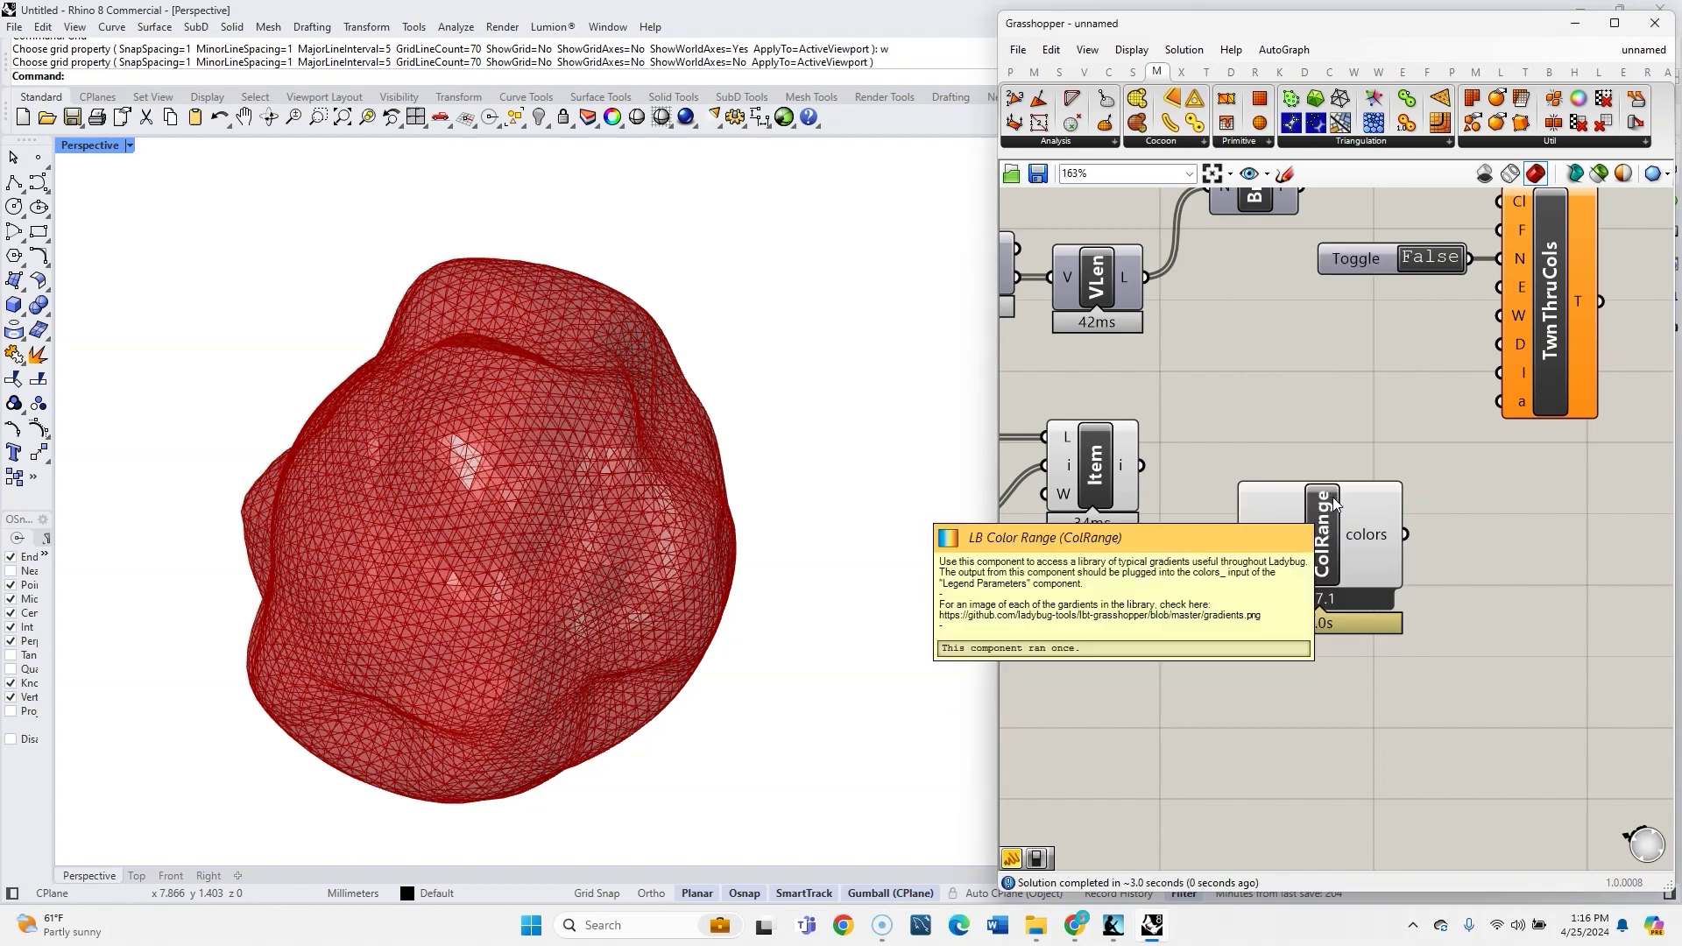
pyautogui.scroll(-2, 1384, 355)
pyautogui.moveTo(1342, 499); pyautogui.dragTo(1279, 564)
pyautogui.scroll(3, 1206, 650)
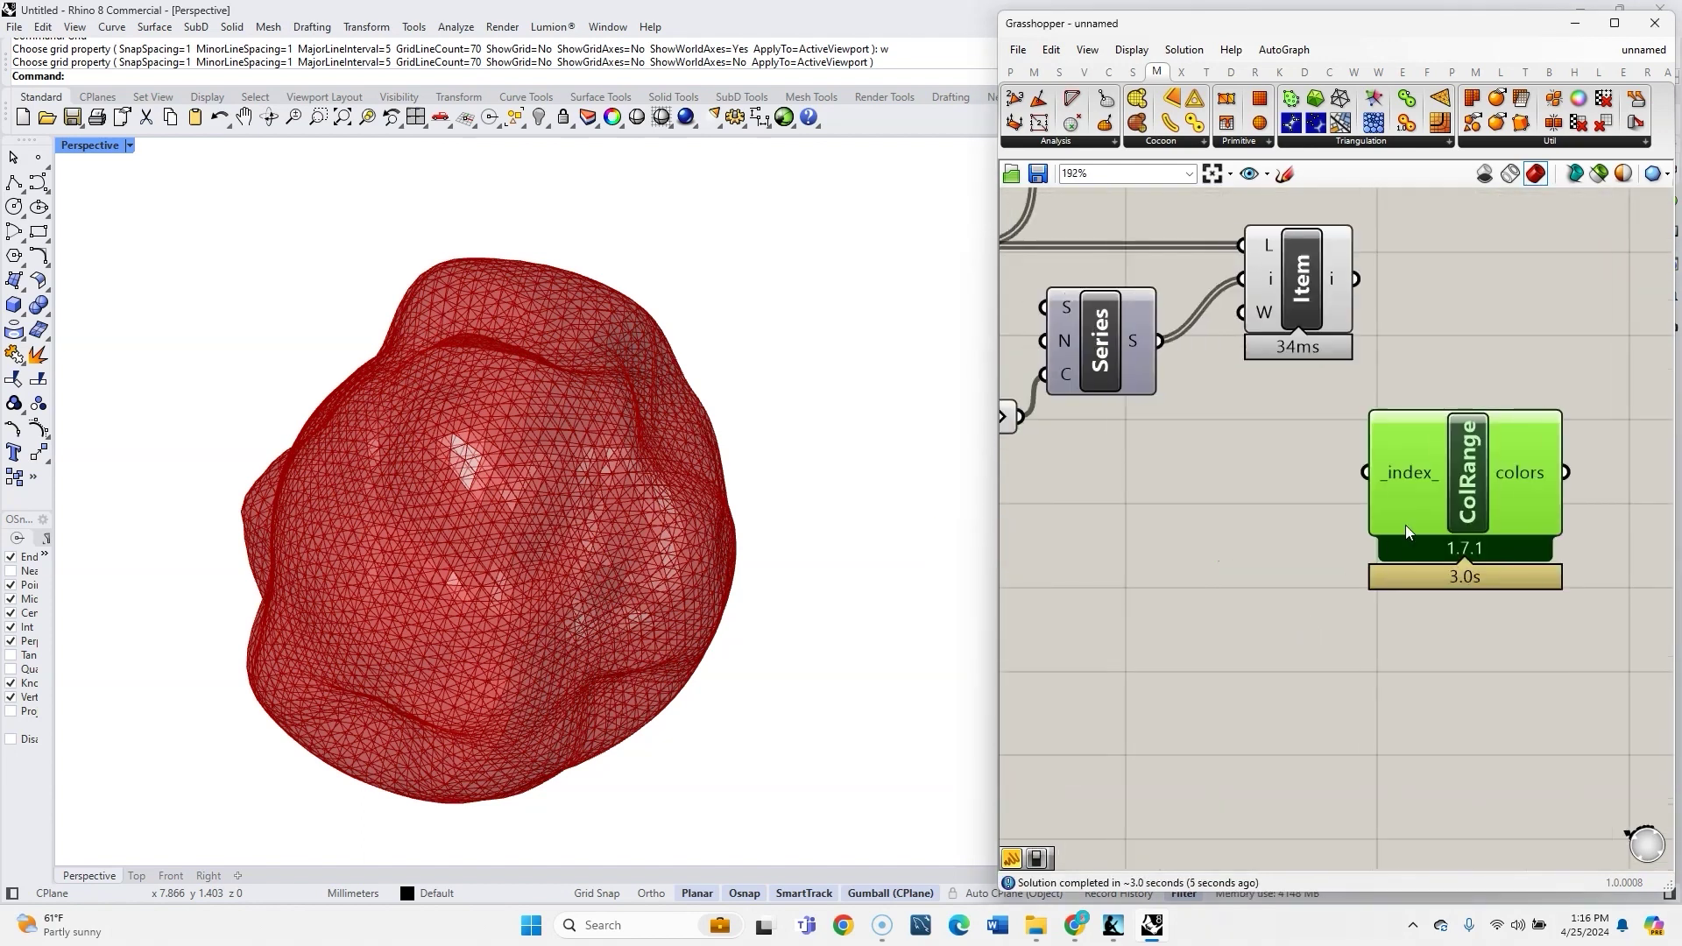
# Create a number slider ranging from 0 to 26 and connect it to the _index_ input of LB Color Range
pyautogui.doubleClick(1174, 586)
pyautogui.write('0<')
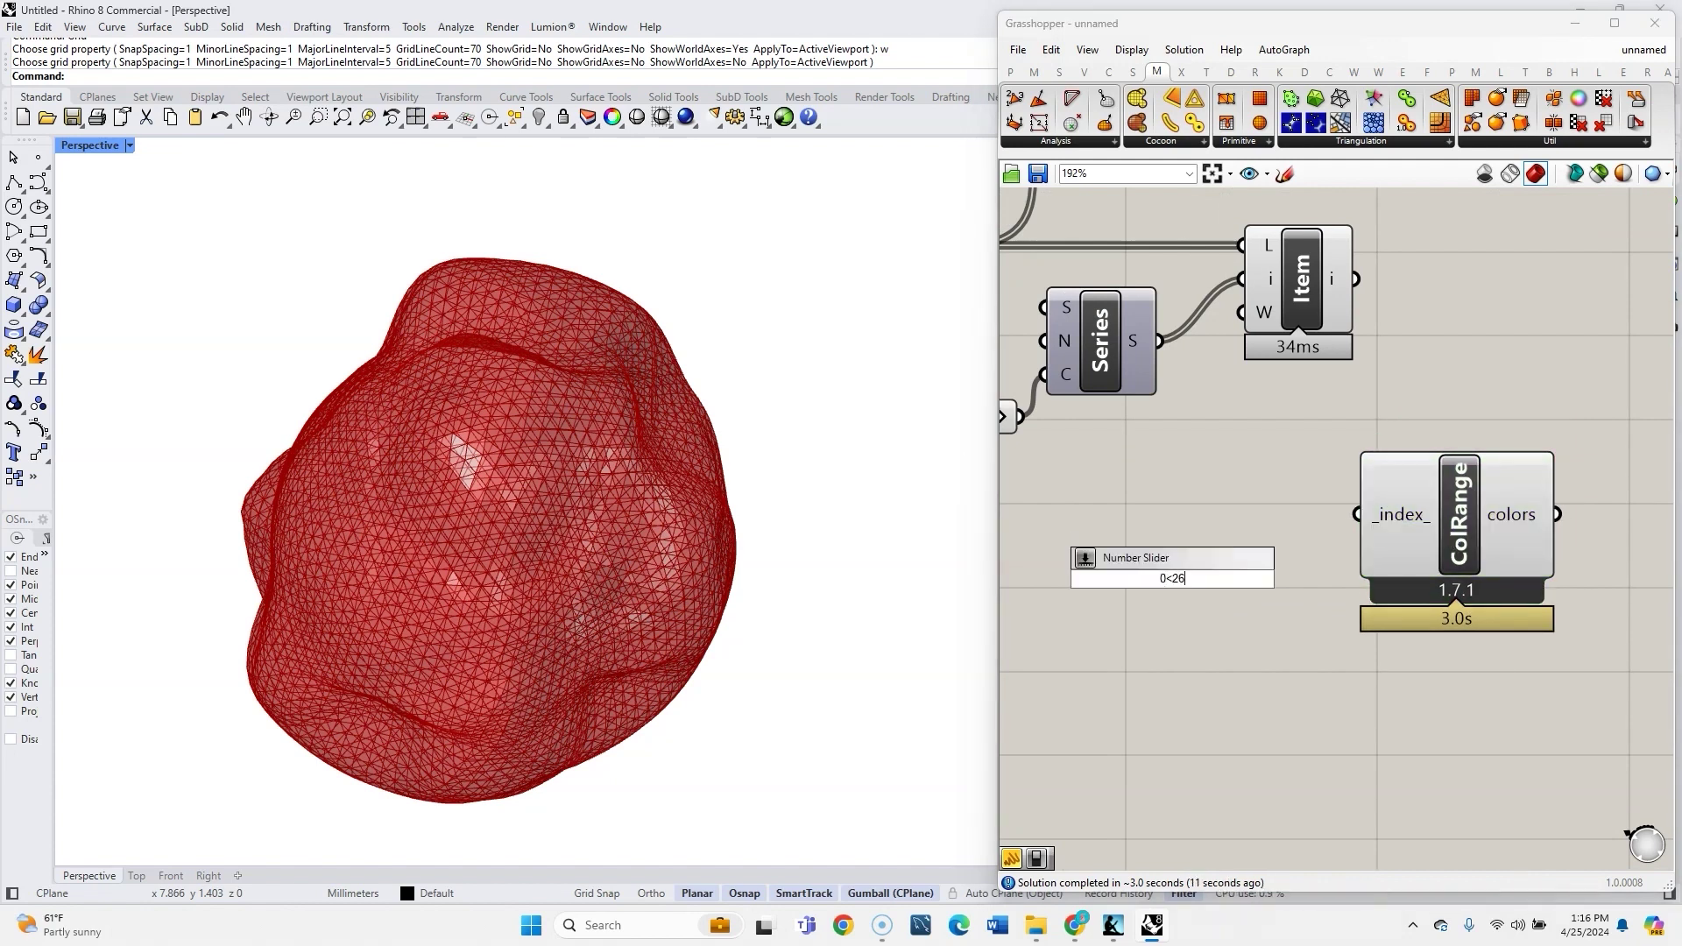
pyautogui.write('26')
pyautogui.press('Return')
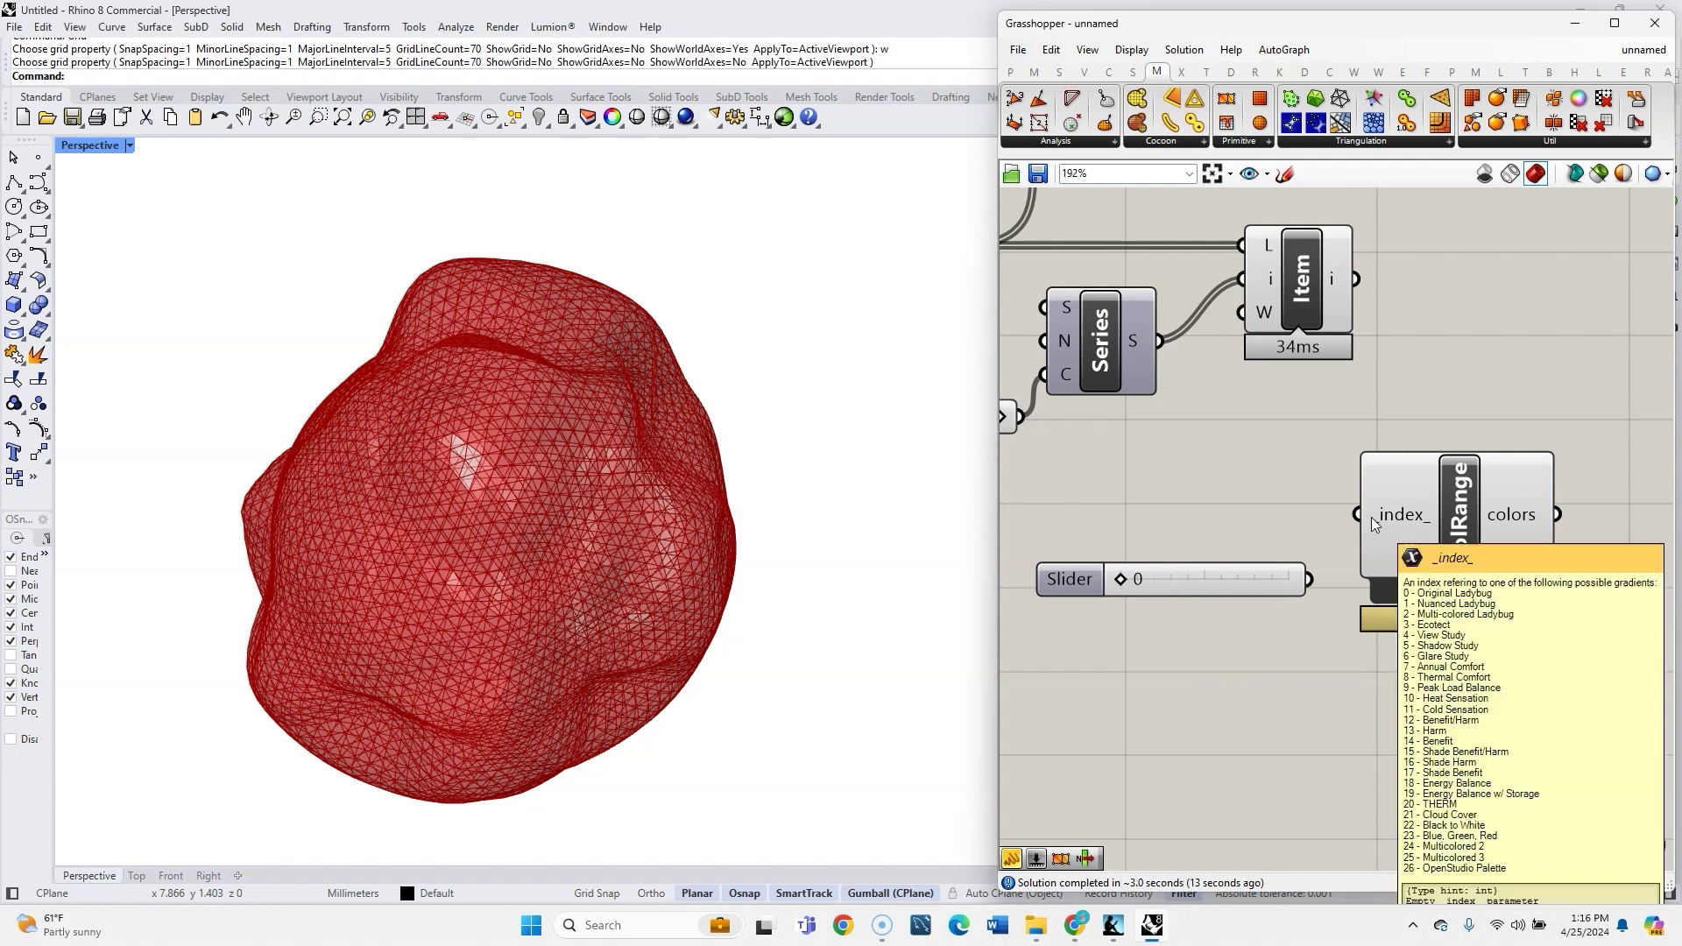
pyautogui.moveTo(1079, 587); pyautogui.dragTo(1079, 537)
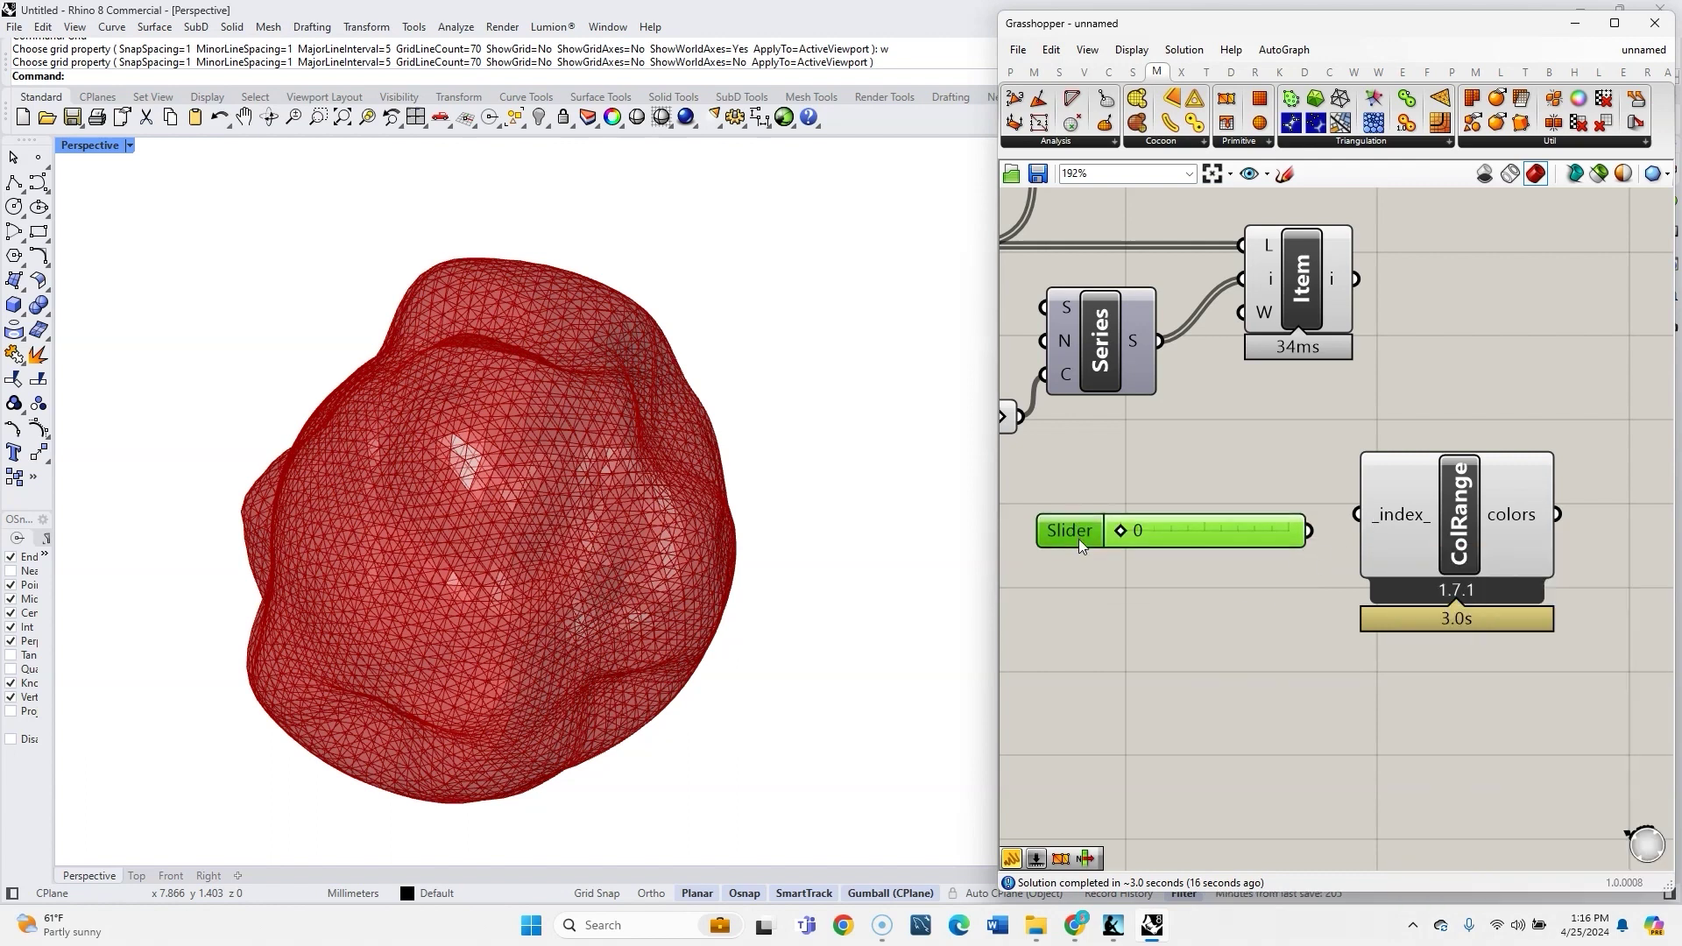
pyautogui.moveTo(1314, 529); pyautogui.dragTo(1356, 515)
# Add a List Length component beside LB Color Range and feed it the colors output
pyautogui.moveTo(1465, 522); pyautogui.dragTo(1452, 535)
pyautogui.scroll(1, 1474, 510)
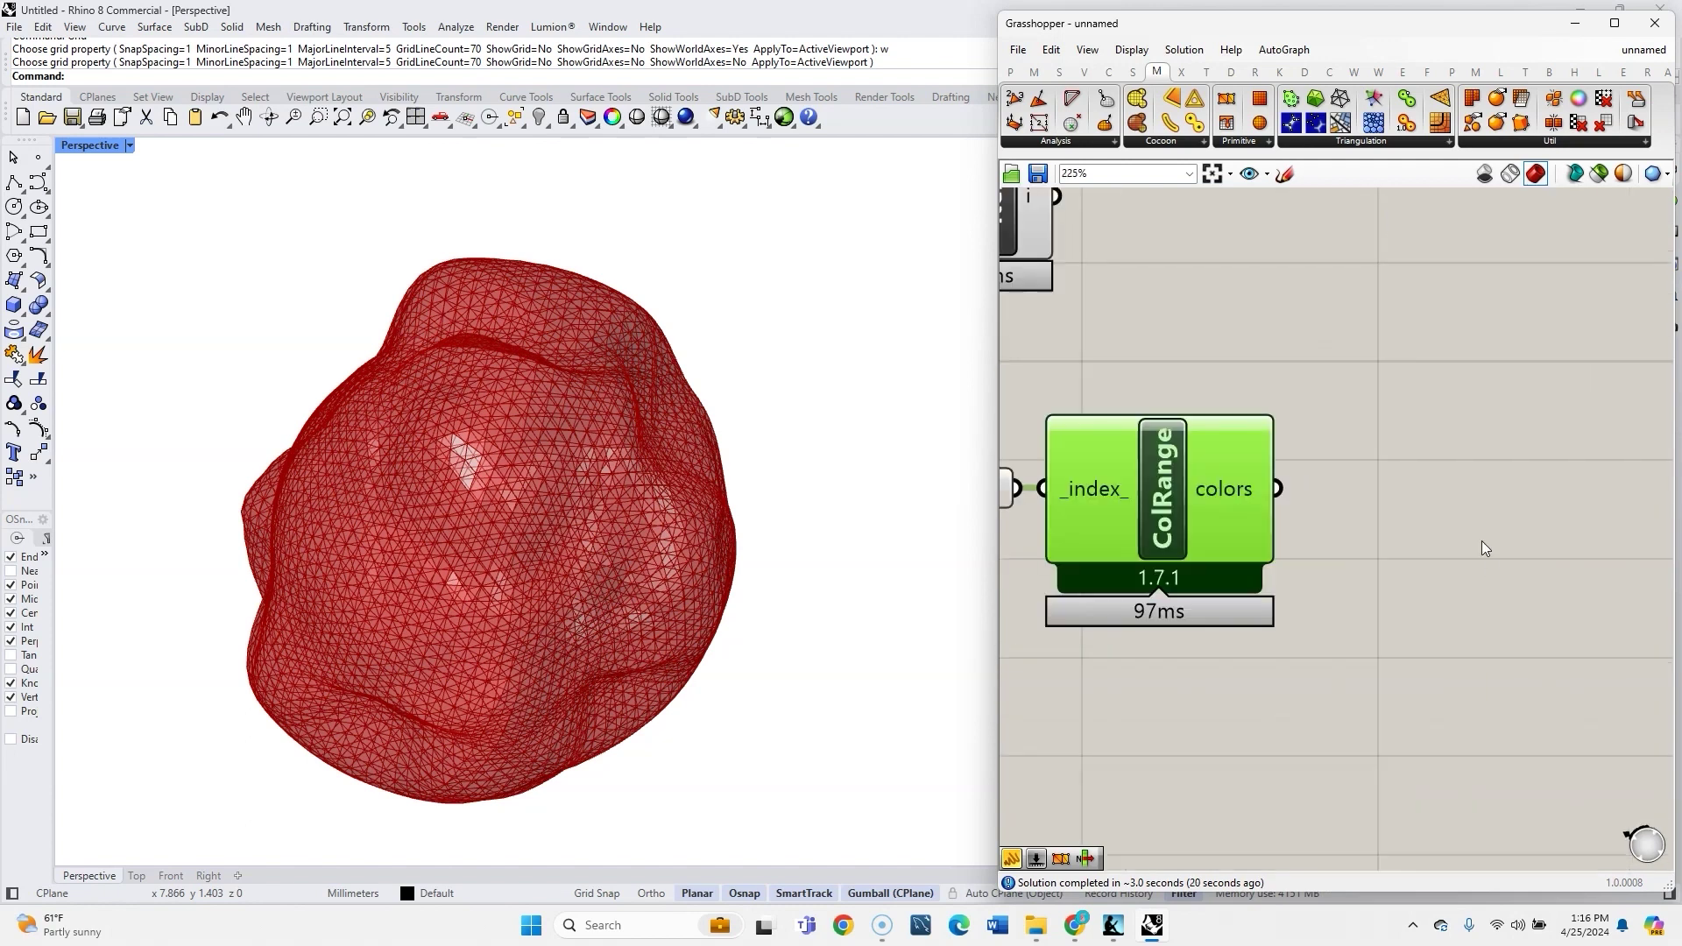
pyautogui.doubleClick(1474, 499)
pyautogui.write('list')
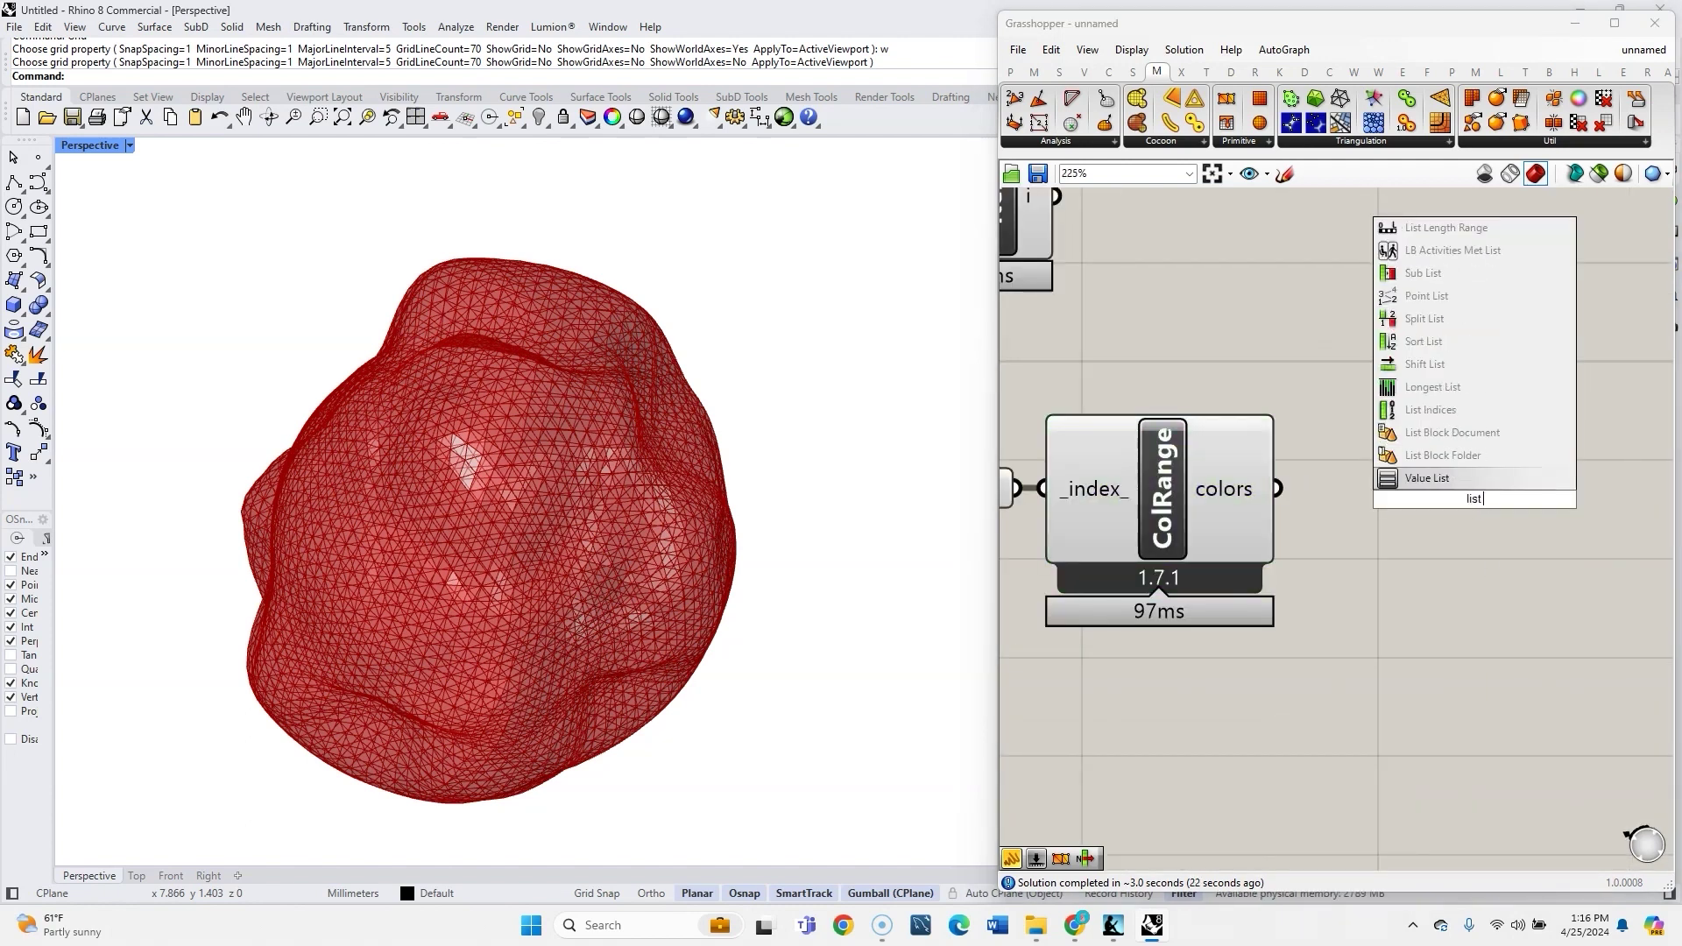
pyautogui.write(' len')
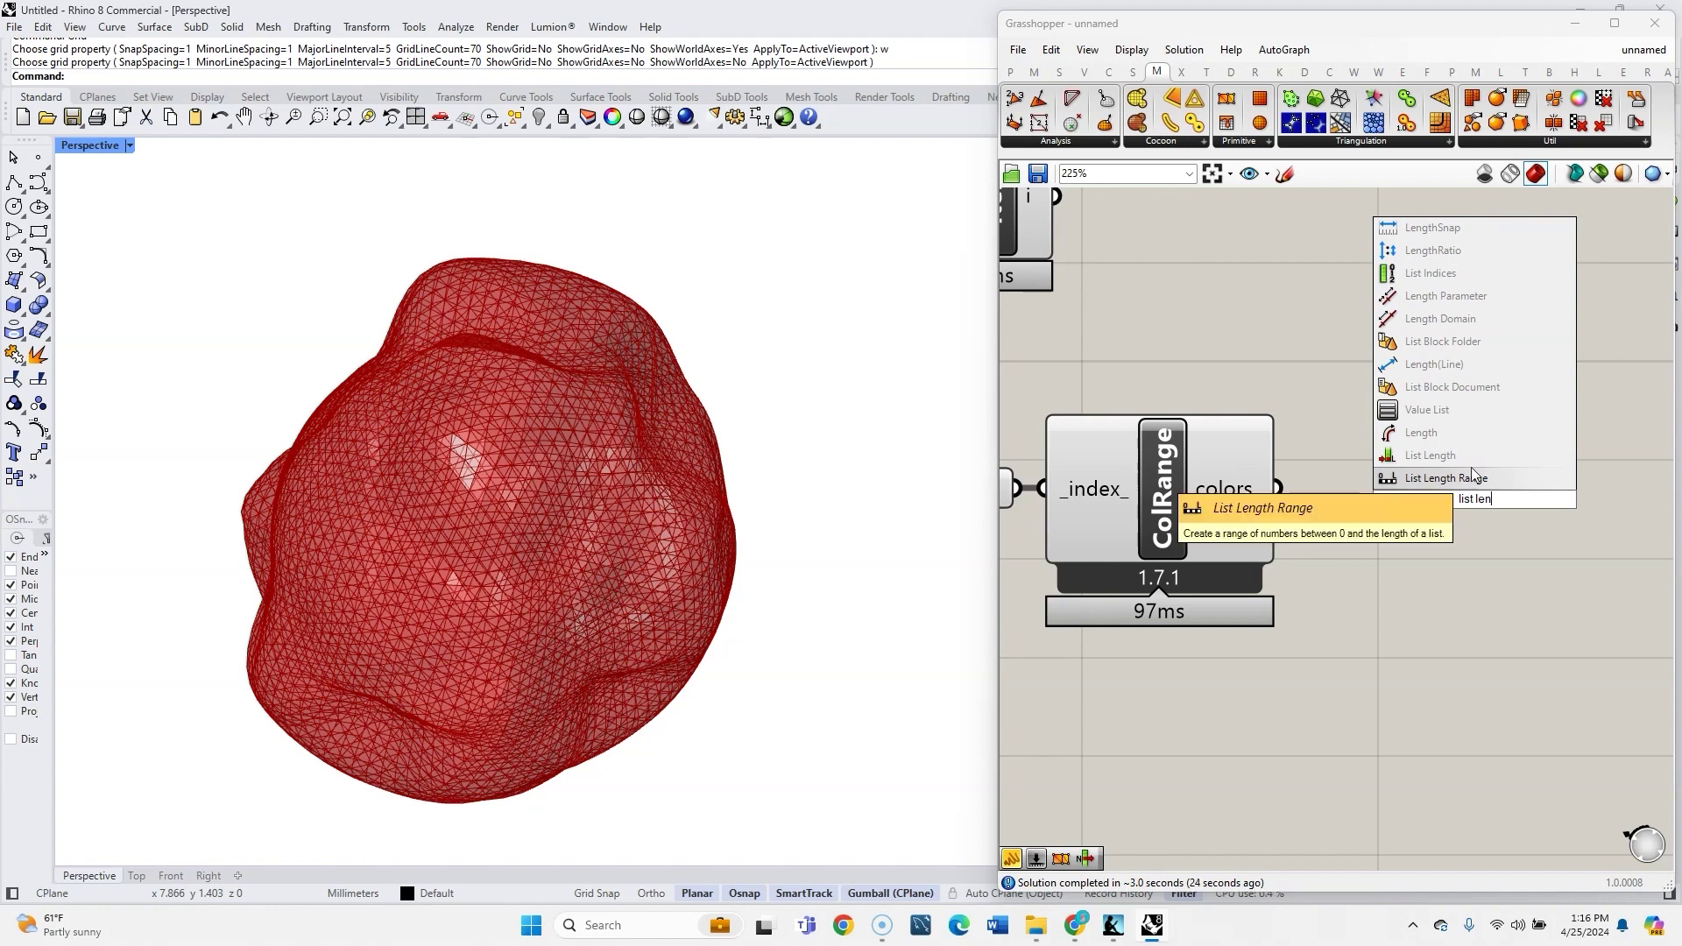
pyautogui.click(1471, 463)
pyautogui.moveTo(1279, 488); pyautogui.dragTo(1411, 501)
pyautogui.moveTo(1454, 487); pyautogui.dragTo(1367, 547)
# Move Tween Through Colors and its Boolean Toggle together farther from the Bounds component to free up space
pyautogui.scroll(-3, 1248, 452)
pyautogui.moveTo(1328, 353); pyautogui.dragTo(1373, 520, button='right')
pyautogui.moveTo(1591, 477); pyautogui.dragTo(1406, 311)
pyautogui.moveTo(1506, 379); pyautogui.dragTo(1621, 473)
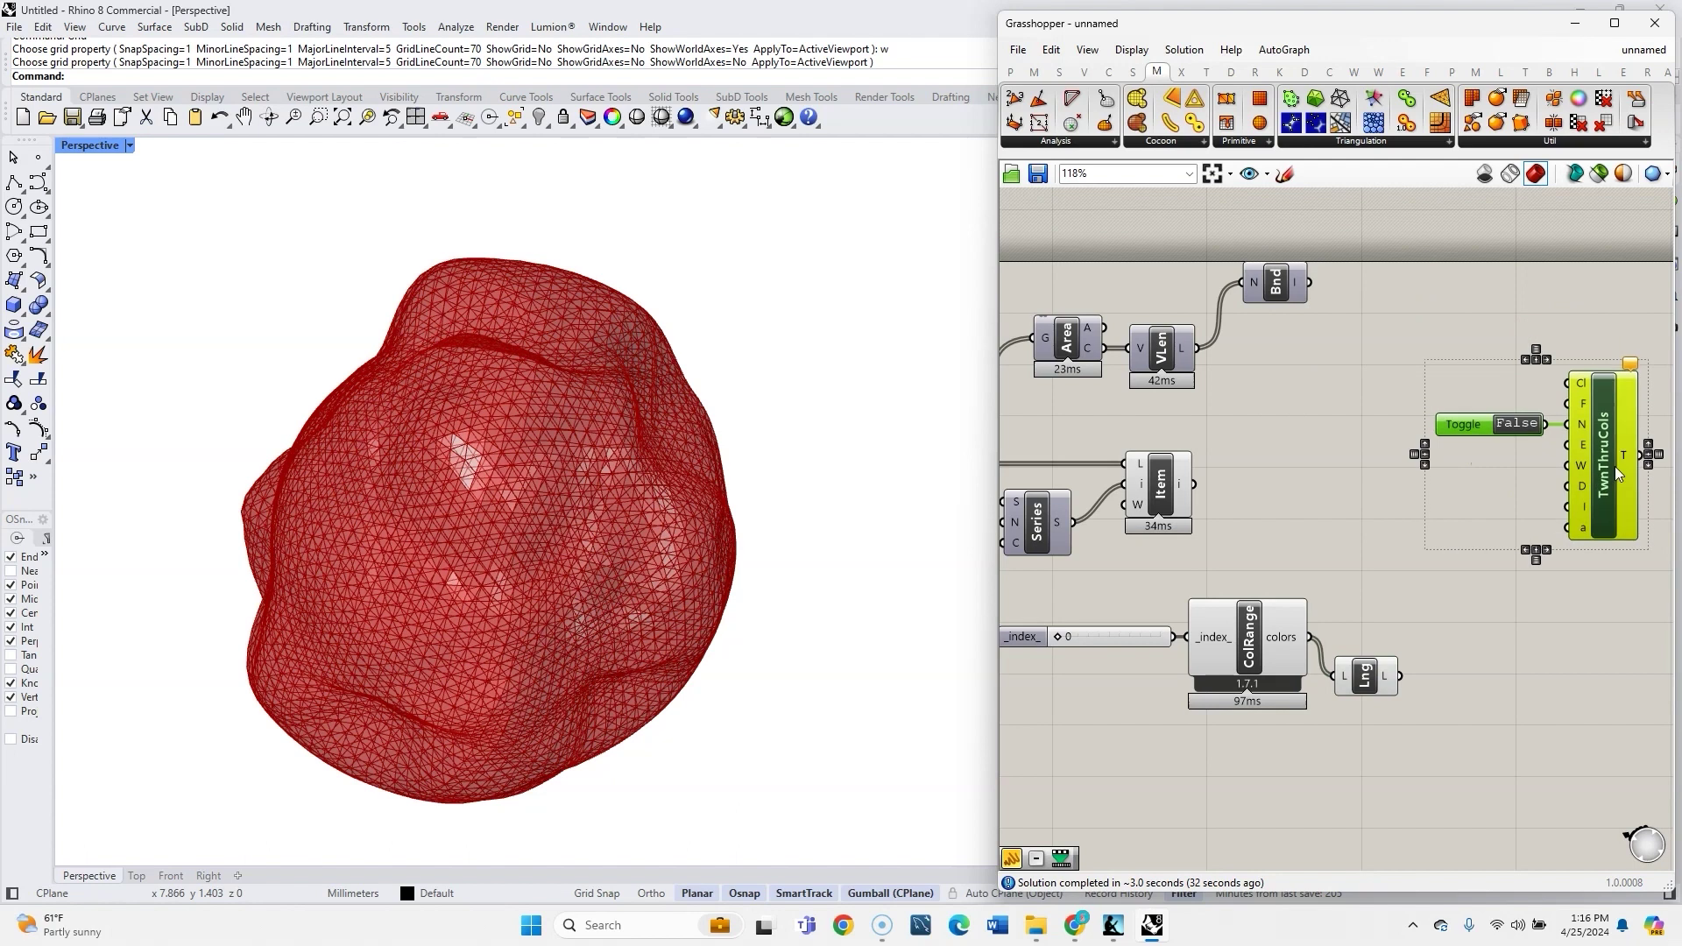
# Add a Remap Numbers component and connect the Bounds output (I) to its S input
pyautogui.moveTo(1454, 386); pyautogui.dragTo(1360, 429, button='right')
pyautogui.doubleClick(1252, 389)
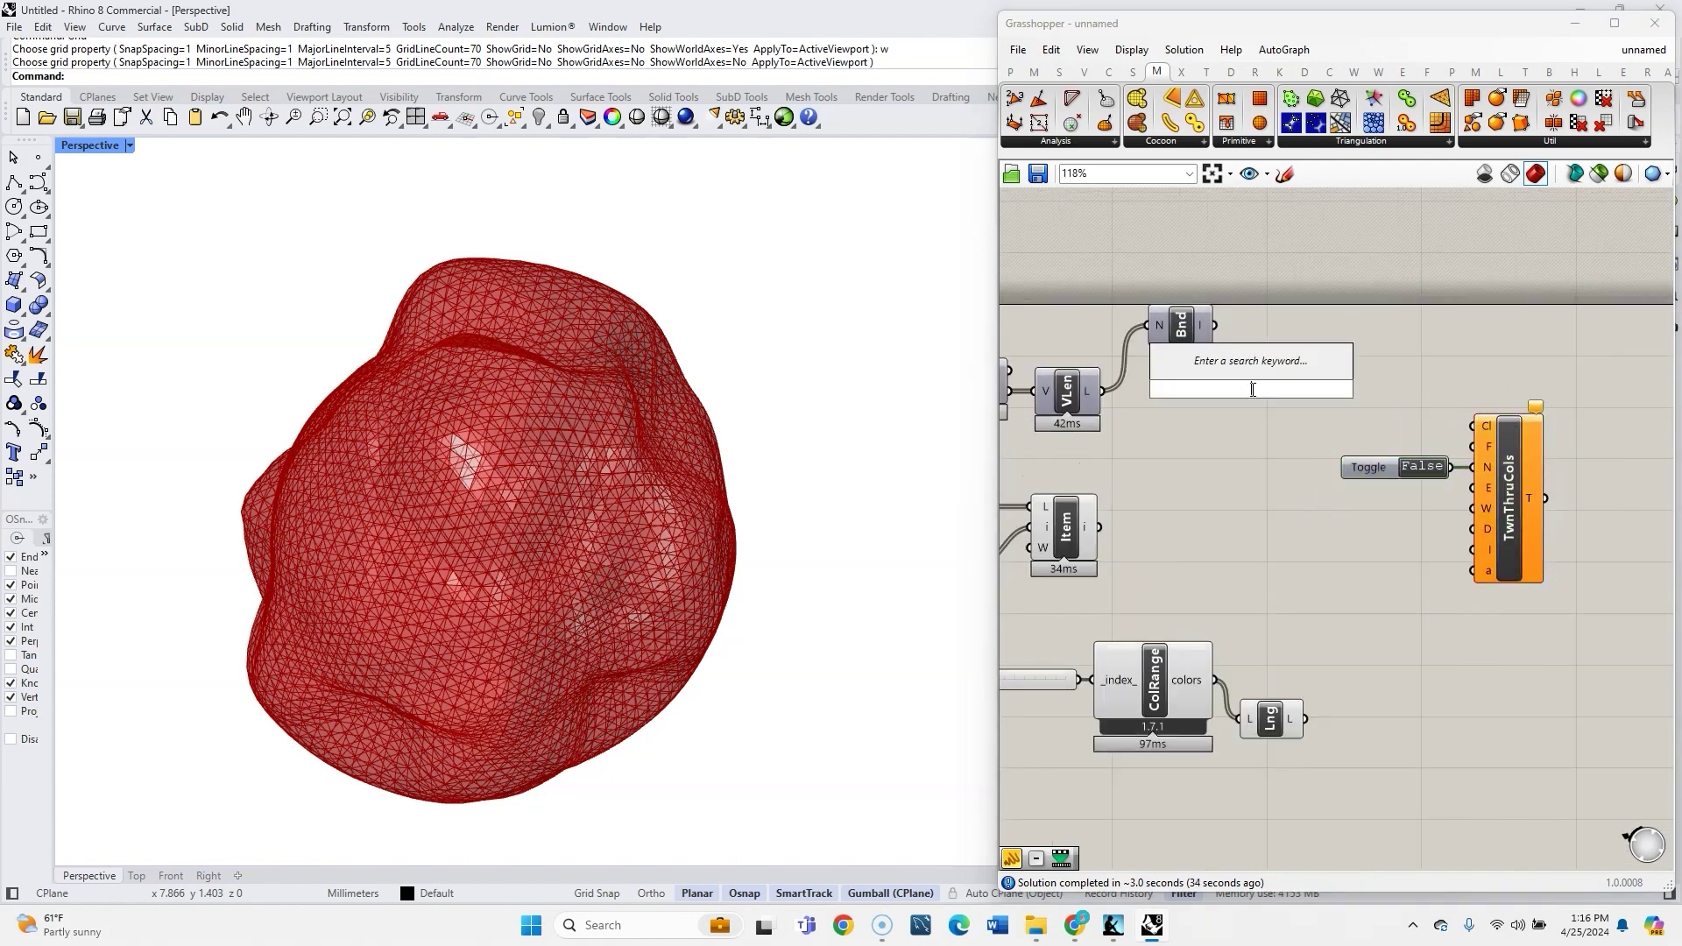
pyautogui.write('rem')
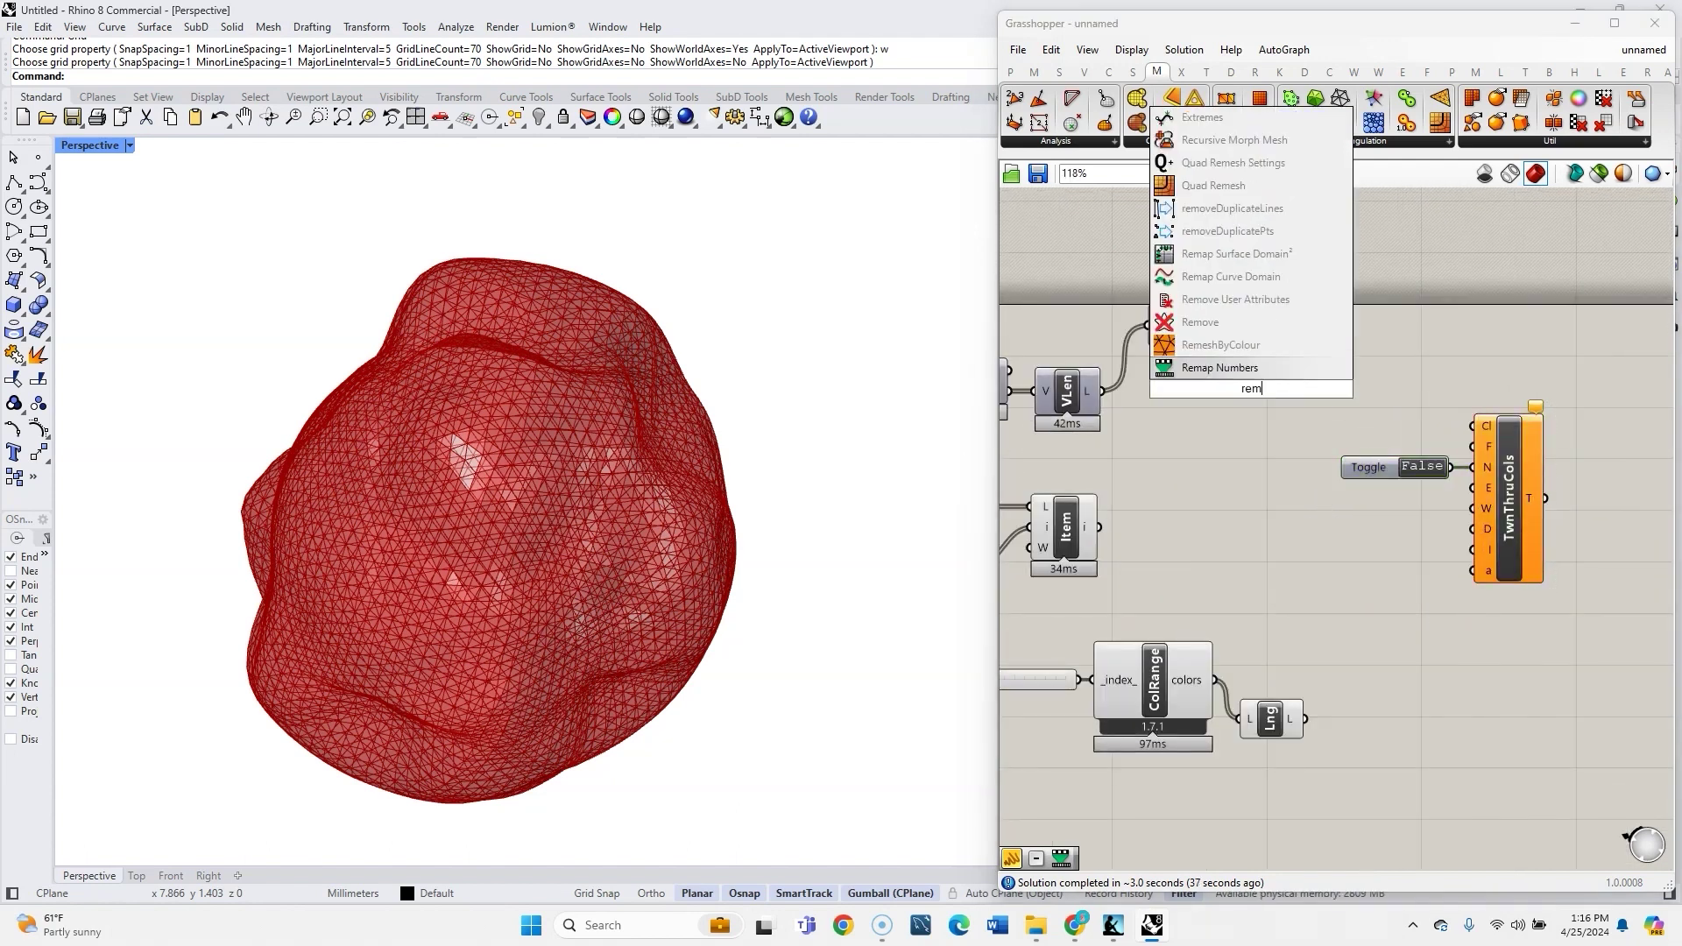
pyautogui.press('Return')
pyautogui.scroll(3, 1316, 424)
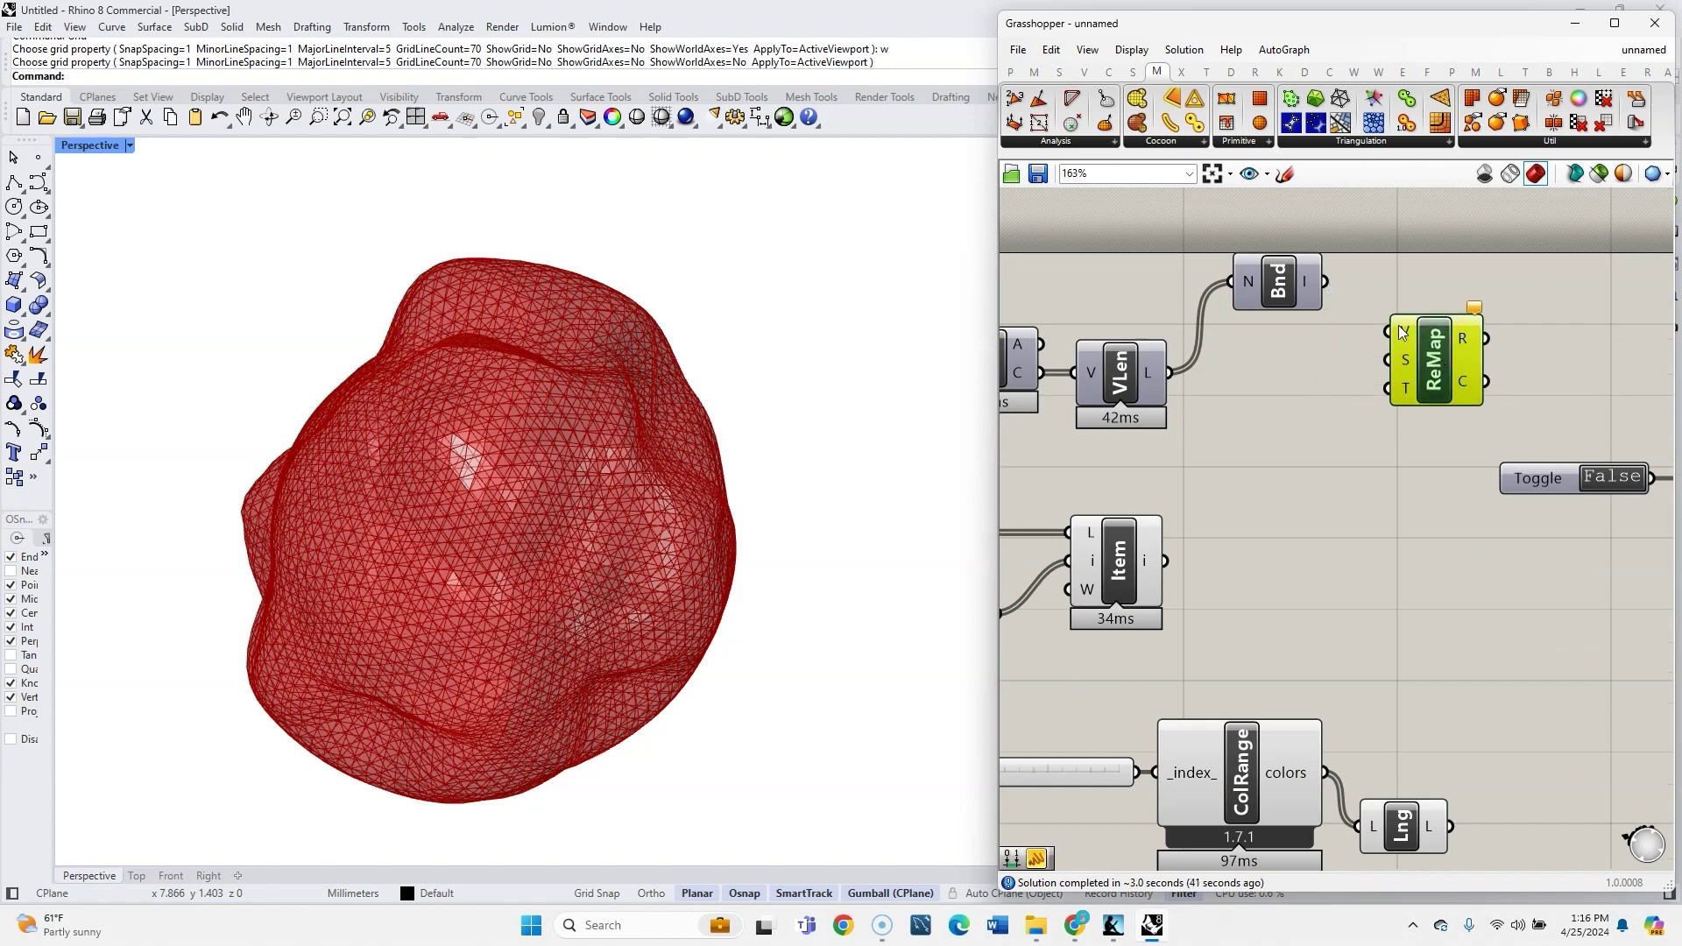
pyautogui.moveTo(1324, 281); pyautogui.dragTo(1432, 380)
pyautogui.click(1310, 412)
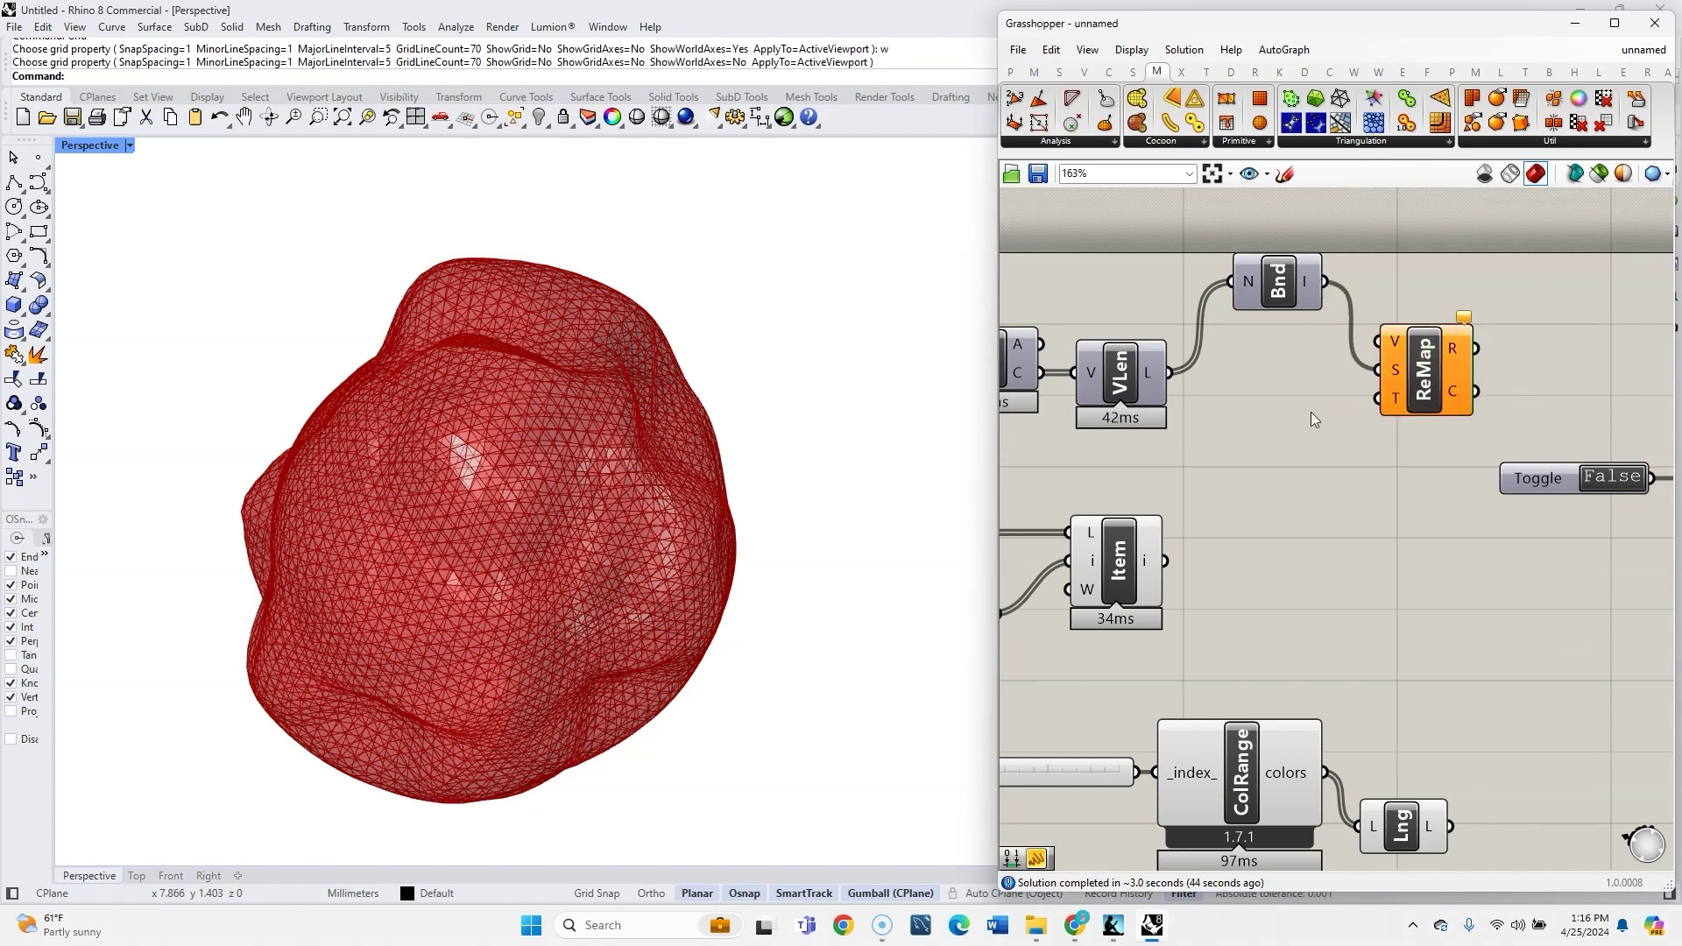
# Connect the Vector Length output (L) to Remap Numbers' V input and shift Remap Numbers slightly down
pyautogui.moveTo(1173, 374); pyautogui.dragTo(1380, 341)
pyautogui.moveTo(1426, 368); pyautogui.dragTo(1420, 399)
pyautogui.click(1188, 378)
pyautogui.moveTo(1272, 392); pyautogui.dragTo(1193, 355, button='right')
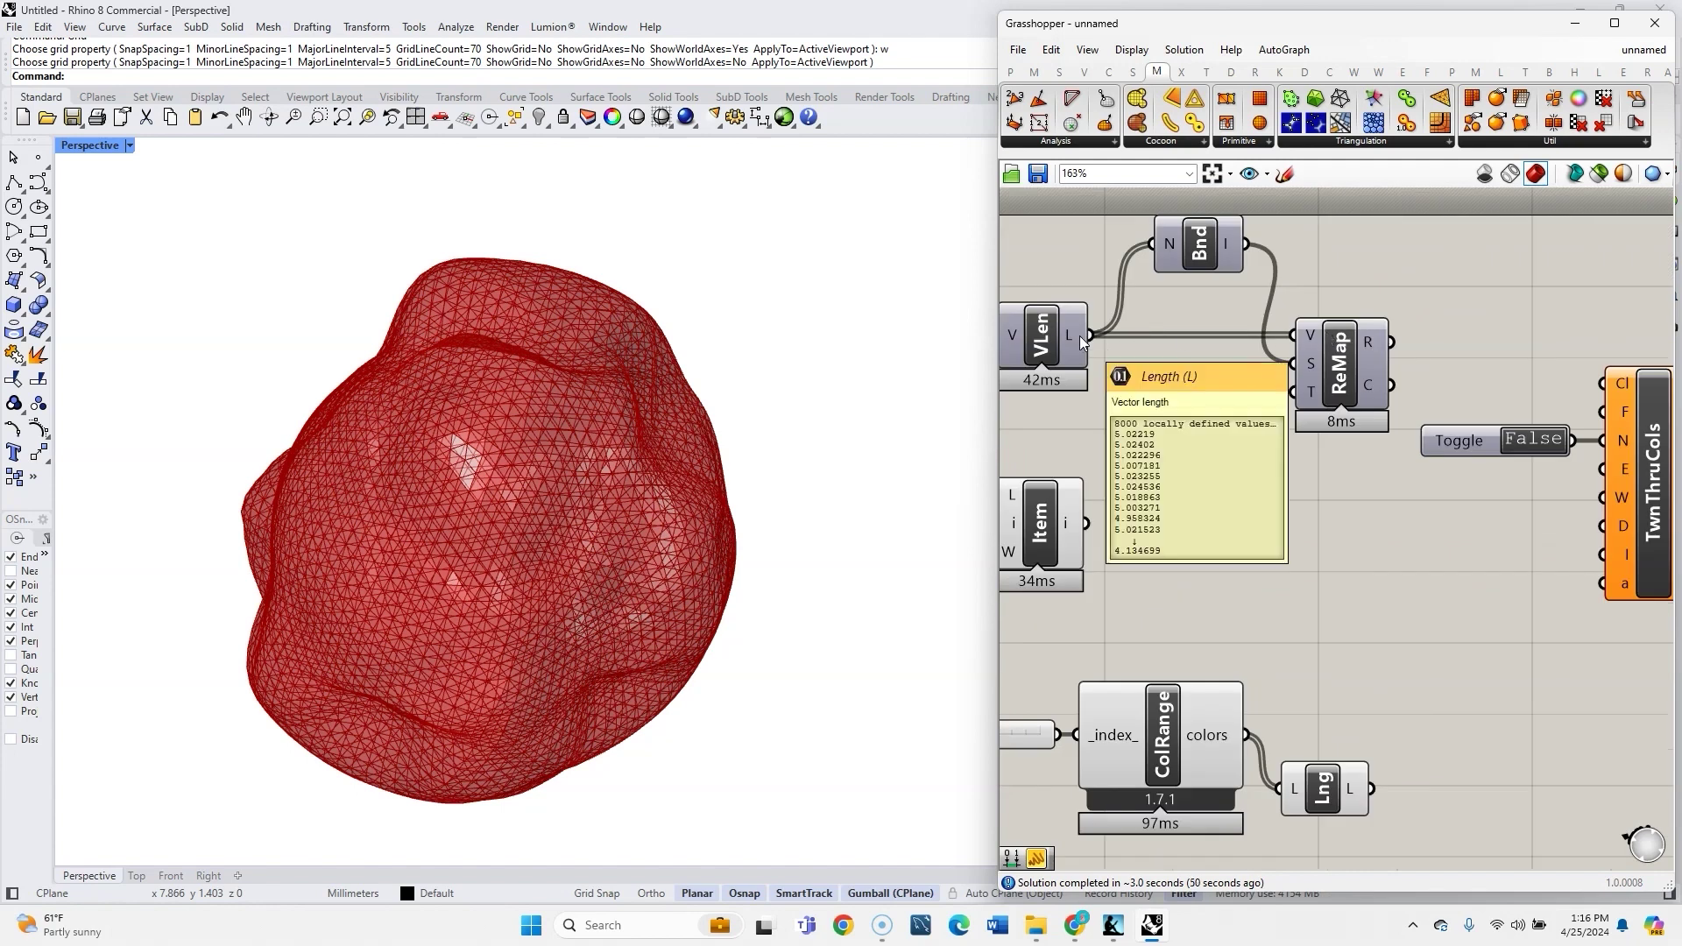
pyautogui.scroll(-2, 1184, 418)
pyautogui.scroll(2, 1242, 476)
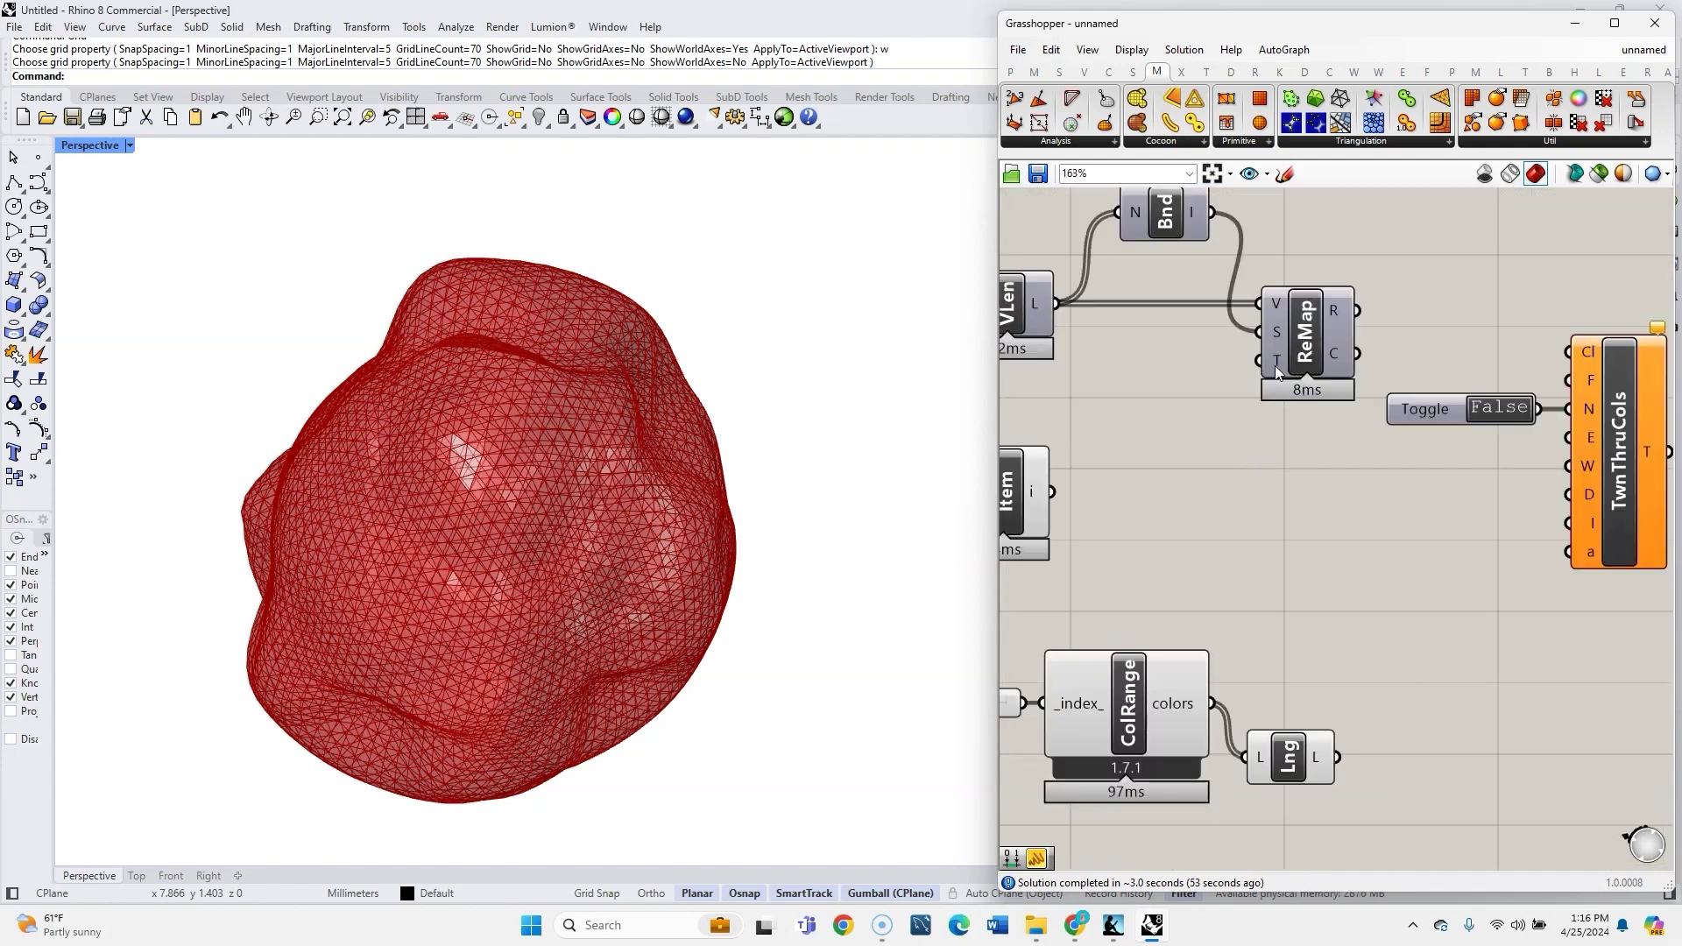
# Add a Construct Domain component and place it just below and before Remap Numbers
pyautogui.doubleClick(1259, 438)
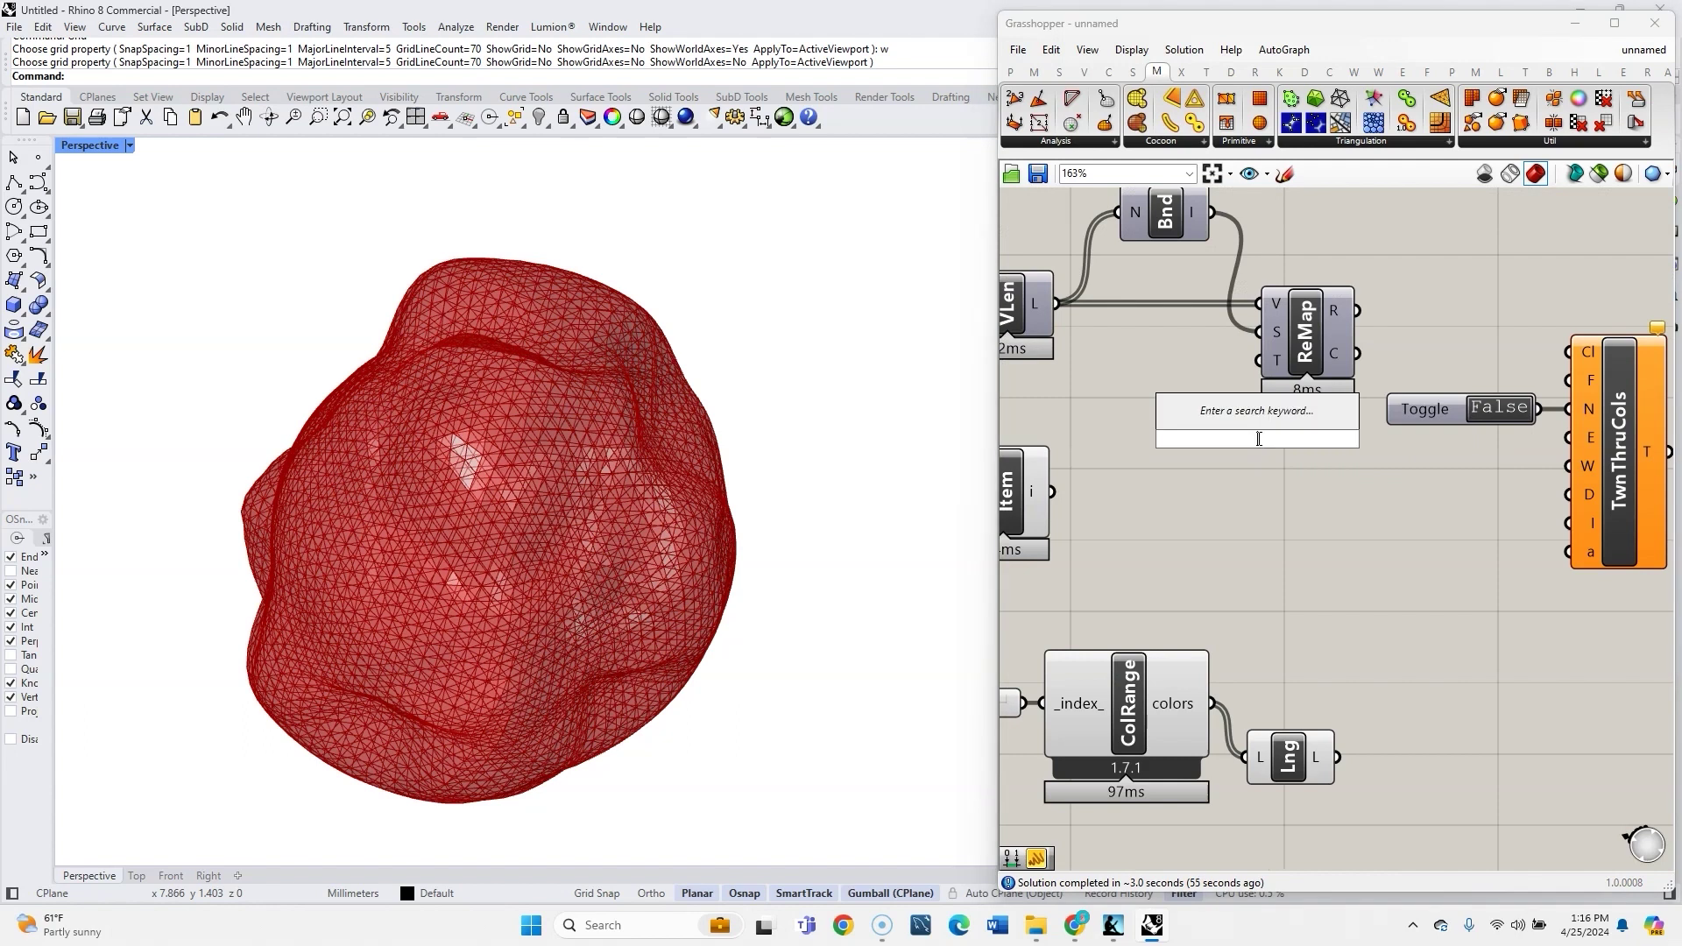
pyautogui.write('construct dom')
pyautogui.click(1255, 423)
pyautogui.moveTo(1259, 441); pyautogui.dragTo(1200, 404)
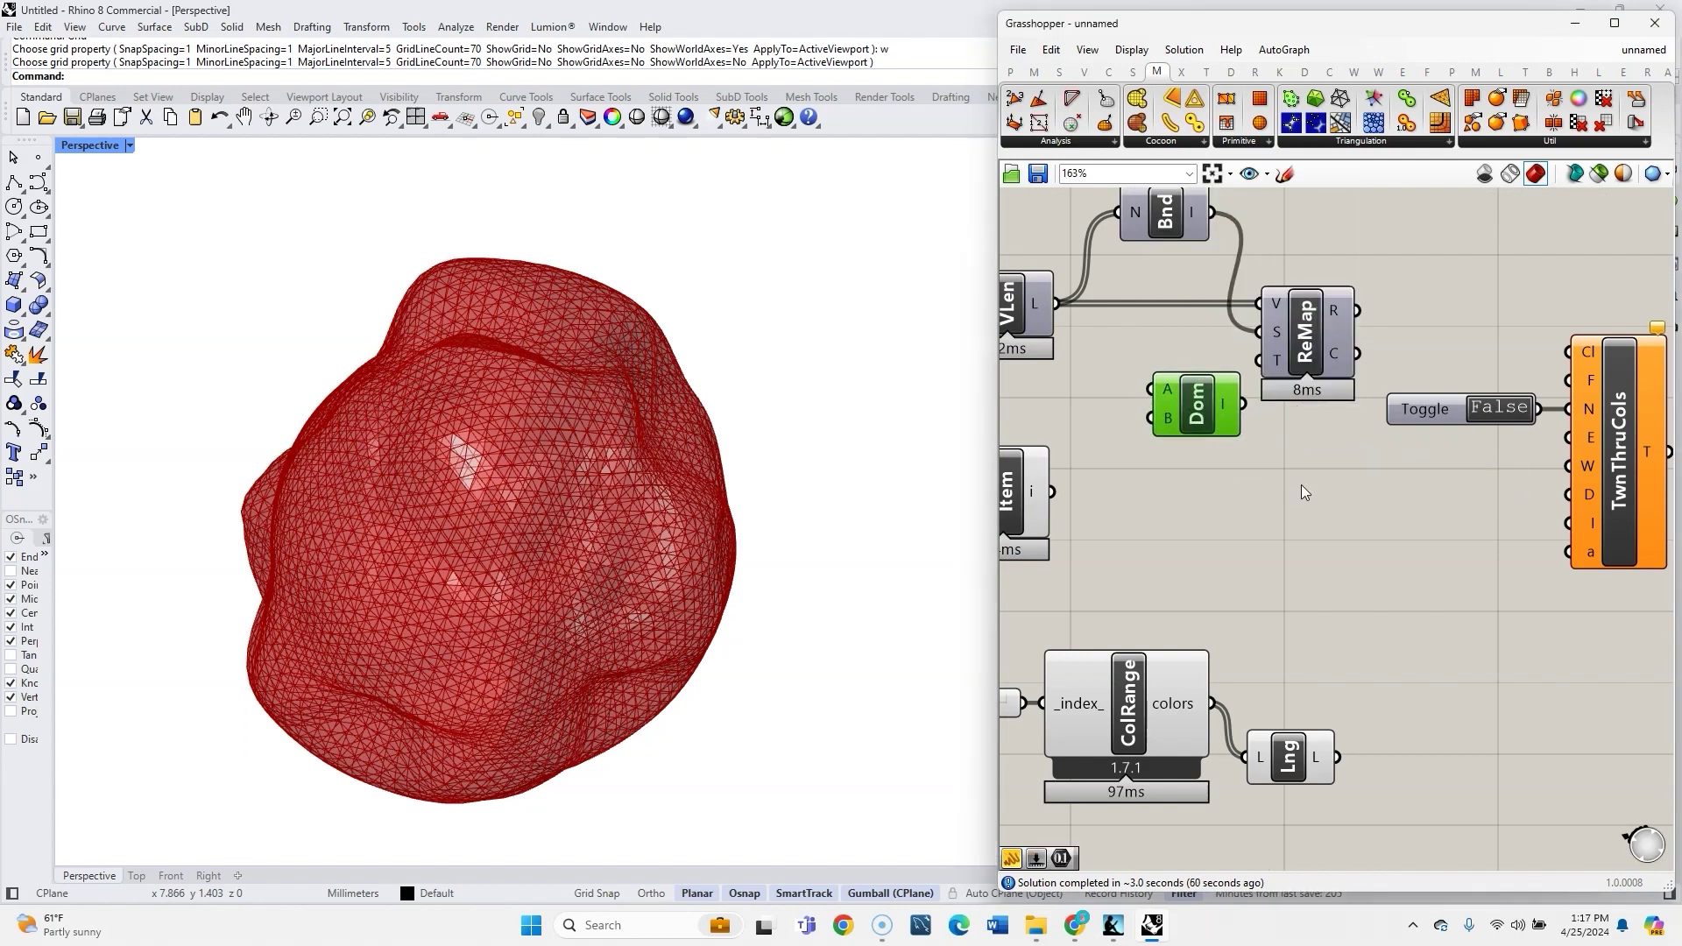
# Connect the List Length output to Construct Domain's B input and set that wire's display to hidden
pyautogui.scroll(2, 1327, 674)
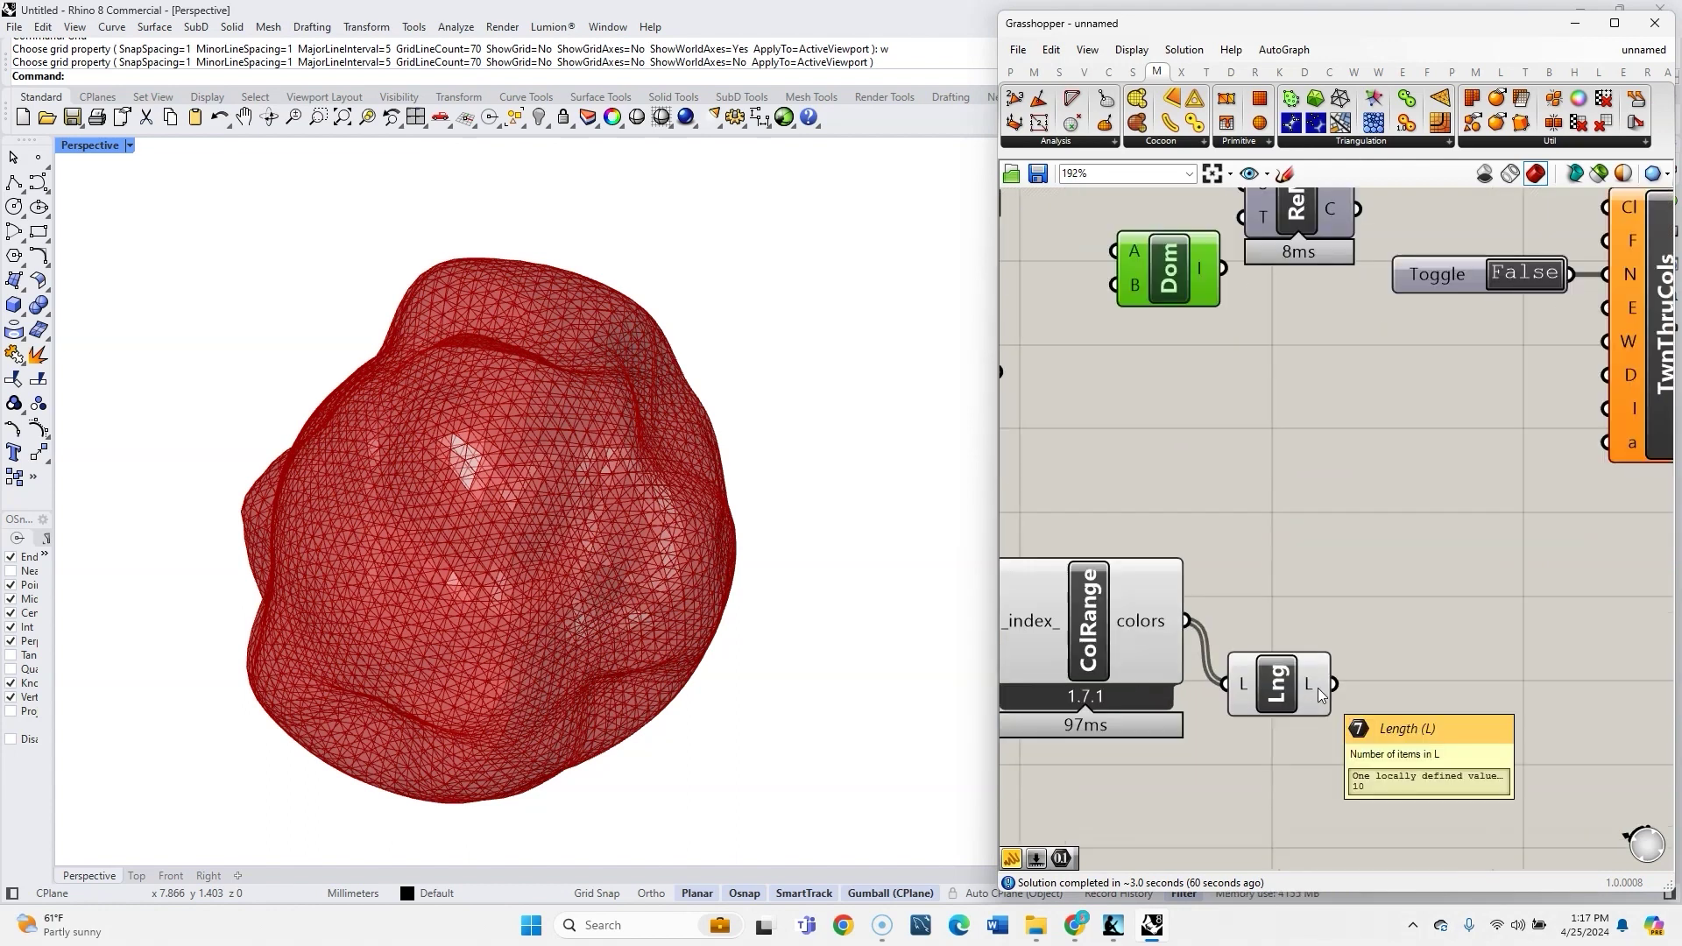
pyautogui.moveTo(1331, 684); pyautogui.dragTo(1137, 300)
pyautogui.rightClick(1137, 298)
pyautogui.moveTo(1217, 326)
pyautogui.click(1370, 373)
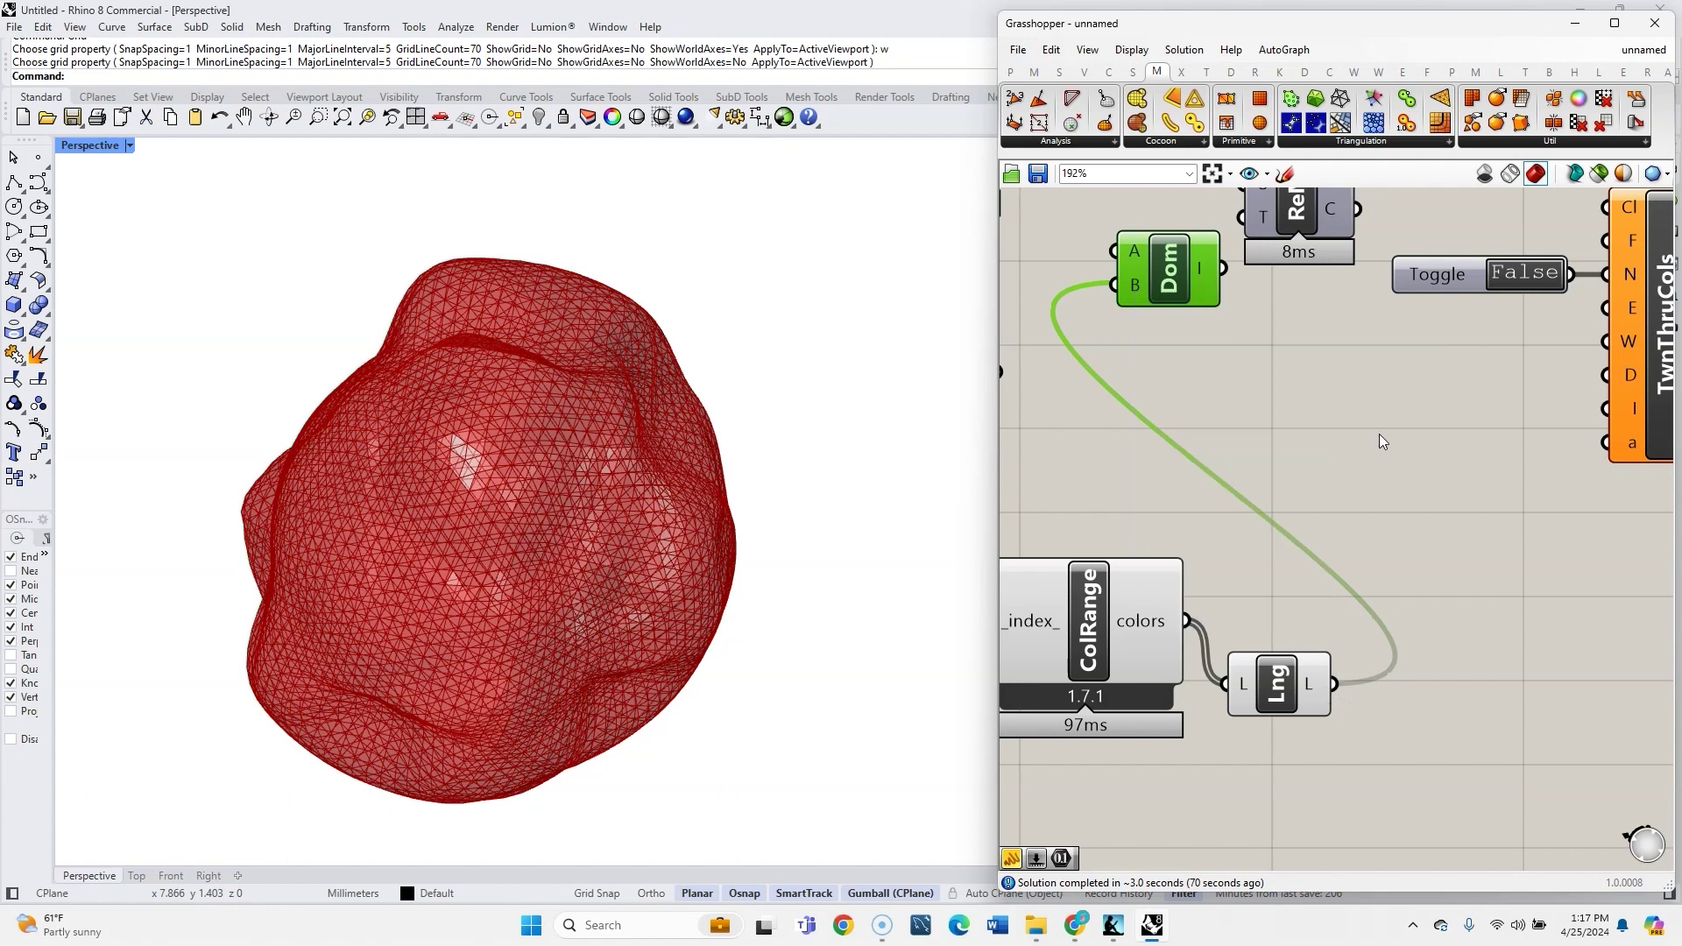
# Connect the Construct Domain output to Remap Numbers' T input, and reposition Tween Through Colors together with its toggle
pyautogui.scroll(-3, 1323, 481)
pyautogui.scroll(1, 1318, 389)
pyautogui.moveTo(1297, 296); pyautogui.dragTo(1351, 296)
pyautogui.moveTo(1246, 357); pyautogui.dragTo(1311, 319)
pyautogui.moveTo(1471, 473); pyautogui.dragTo(1361, 438, button='right')
pyautogui.moveTo(1500, 473); pyautogui.dragTo(1349, 302)
pyautogui.moveTo(1448, 270); pyautogui.dragTo(1470, 329)
pyautogui.click(1438, 303)
pyautogui.scroll(-2, 1436, 303)
pyautogui.scroll(1, 1245, 377)
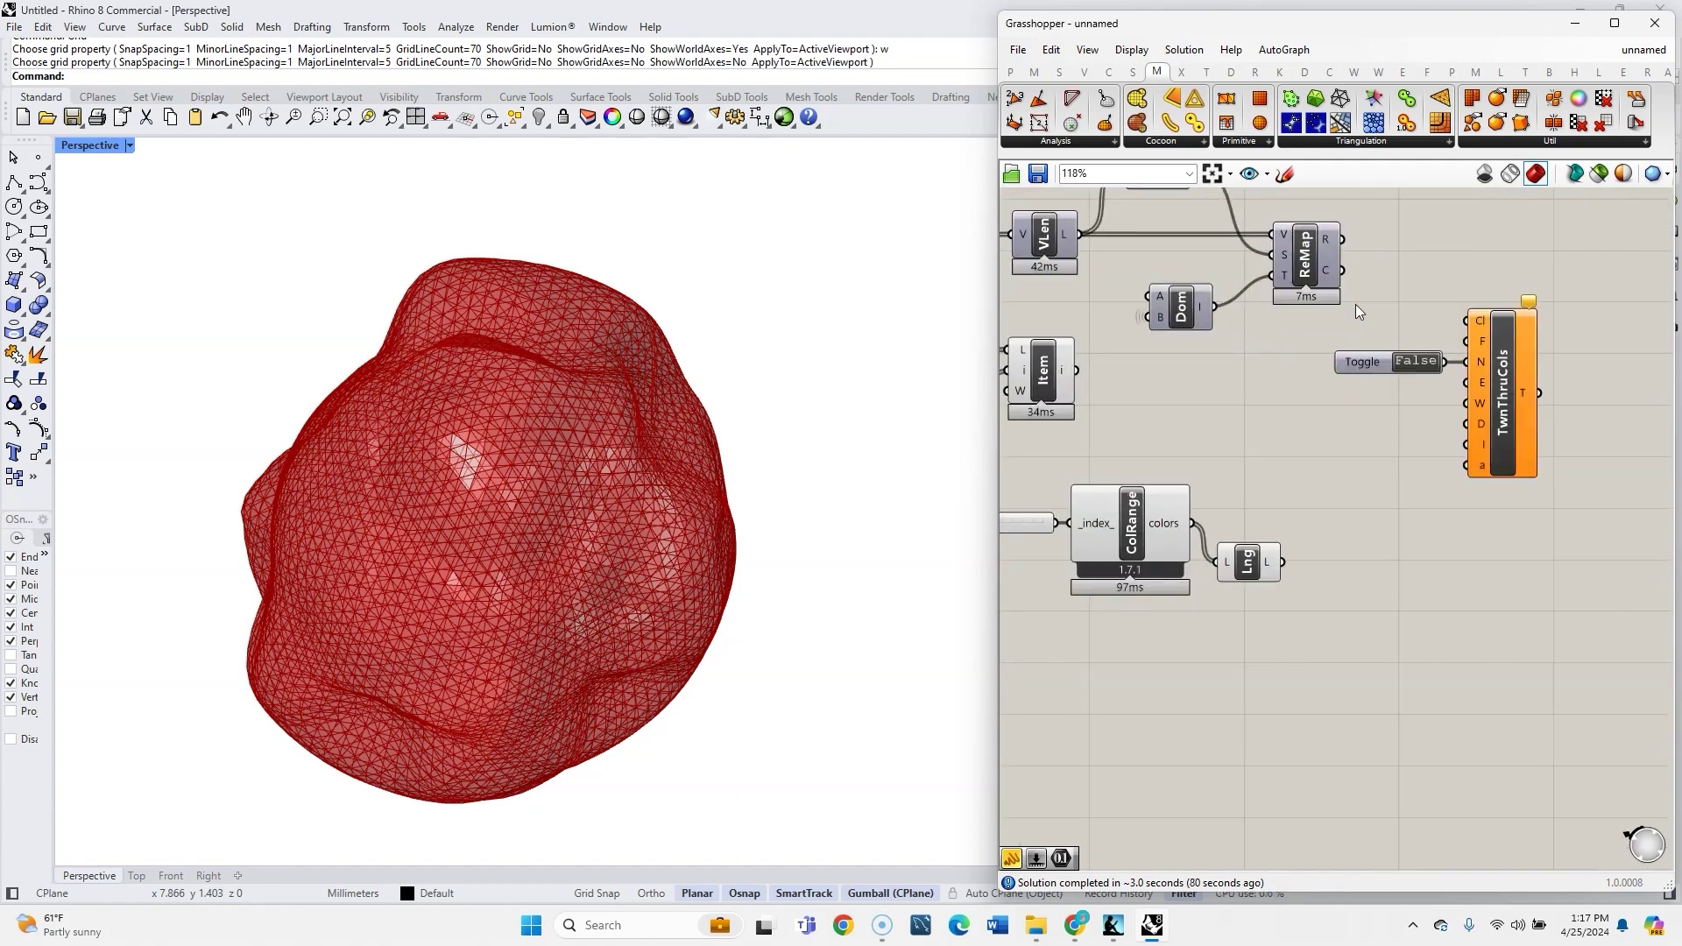
# Add a Custom Preview component beyond Tween Through Colors
pyautogui.moveTo(1394, 290); pyautogui.dragTo(1222, 307, button='right')
pyautogui.doubleClick(1503, 385)
pyautogui.write('custo')
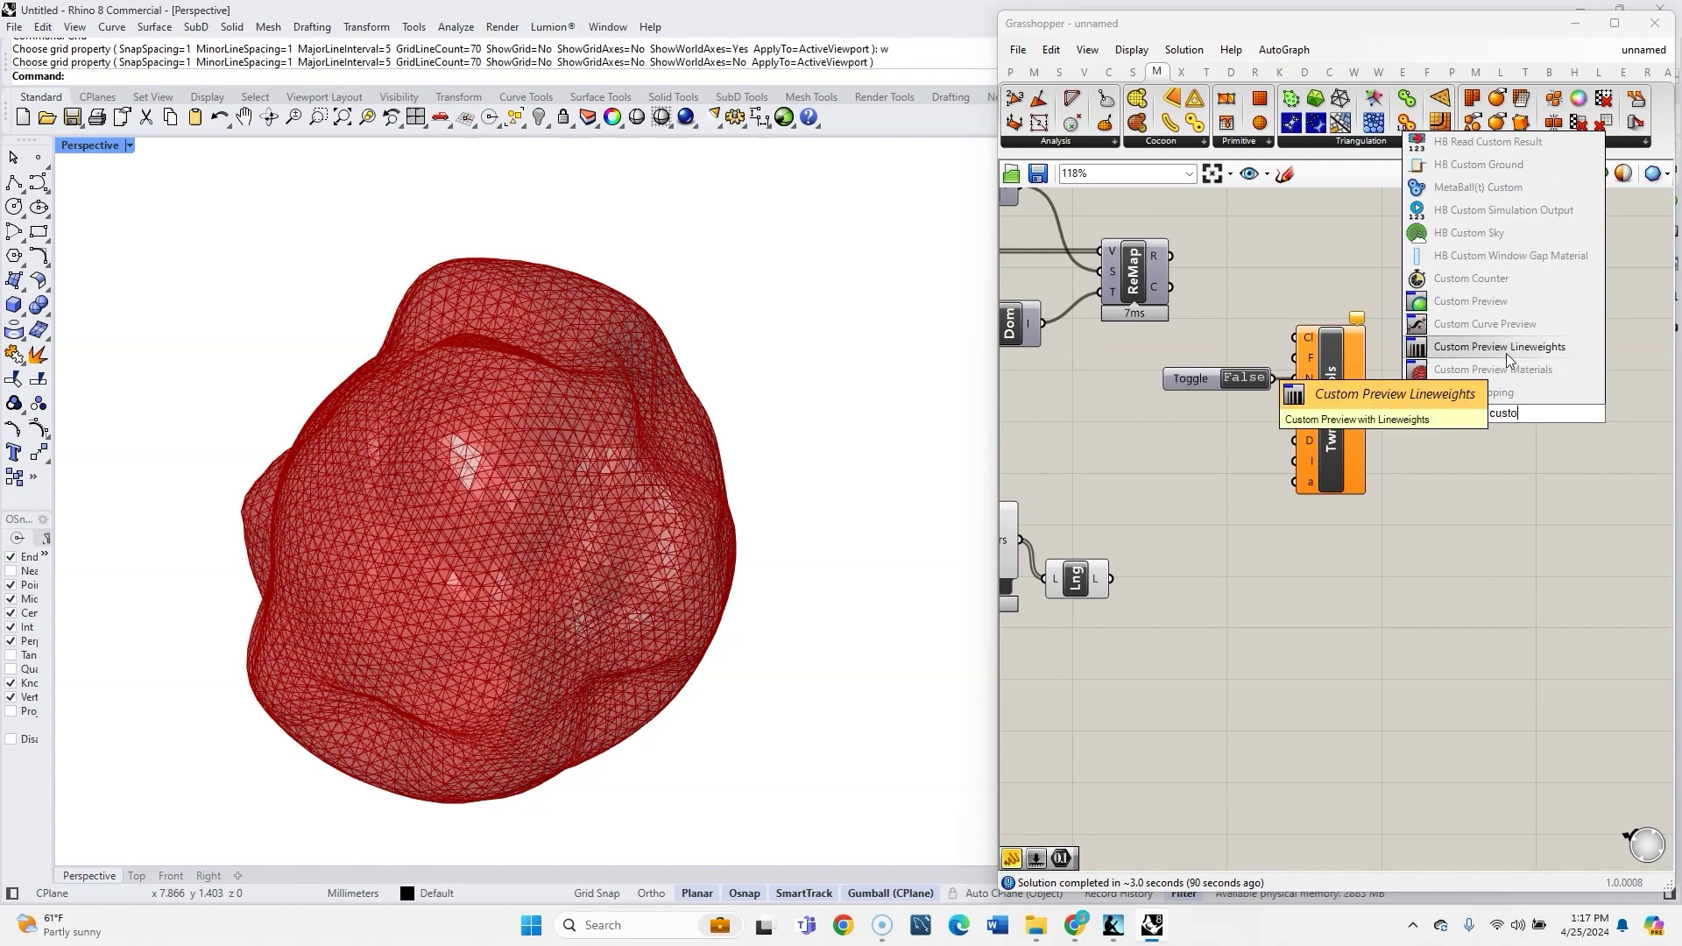
pyautogui.click(1510, 303)
# Delete the unneeded List Item and Series components below the Area and Vector Length chain
pyautogui.scroll(-3, 1501, 471)
pyautogui.scroll(4, 1235, 468)
pyautogui.moveTo(1032, 391); pyautogui.dragTo(1305, 411, button='right')
pyautogui.moveTo(1409, 512); pyautogui.dragTo(1060, 481)
pyautogui.moveTo(1233, 522); pyautogui.dragTo(1064, 442)
pyautogui.press('Delete')
pyautogui.click(1244, 435)
pyautogui.press('Delete')
# Add a Mesh parameter with its preview off, connect the C# output a to it, and hide its wire
pyautogui.doubleClick(1207, 446)
pyautogui.write('mesh')
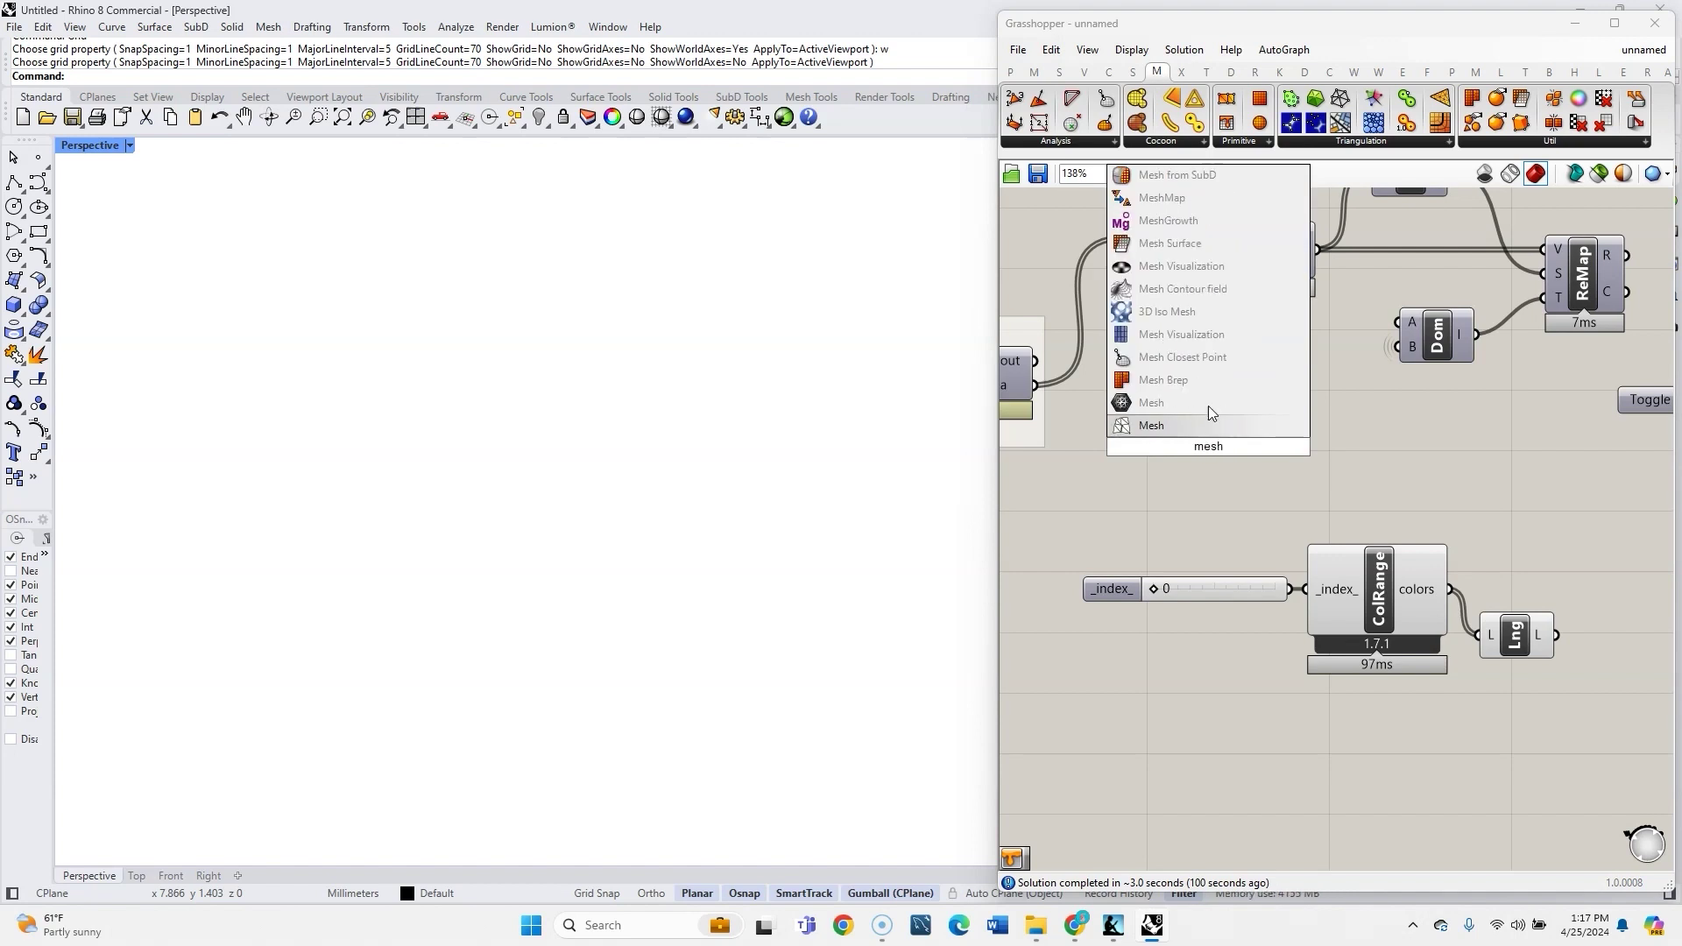
pyautogui.click(1207, 399)
pyautogui.middleClick(1228, 445)
pyautogui.moveTo(1058, 383); pyautogui.dragTo(1149, 438)
pyautogui.rightClick(1211, 449)
pyautogui.moveTo(1331, 540)
pyautogui.click(1489, 582)
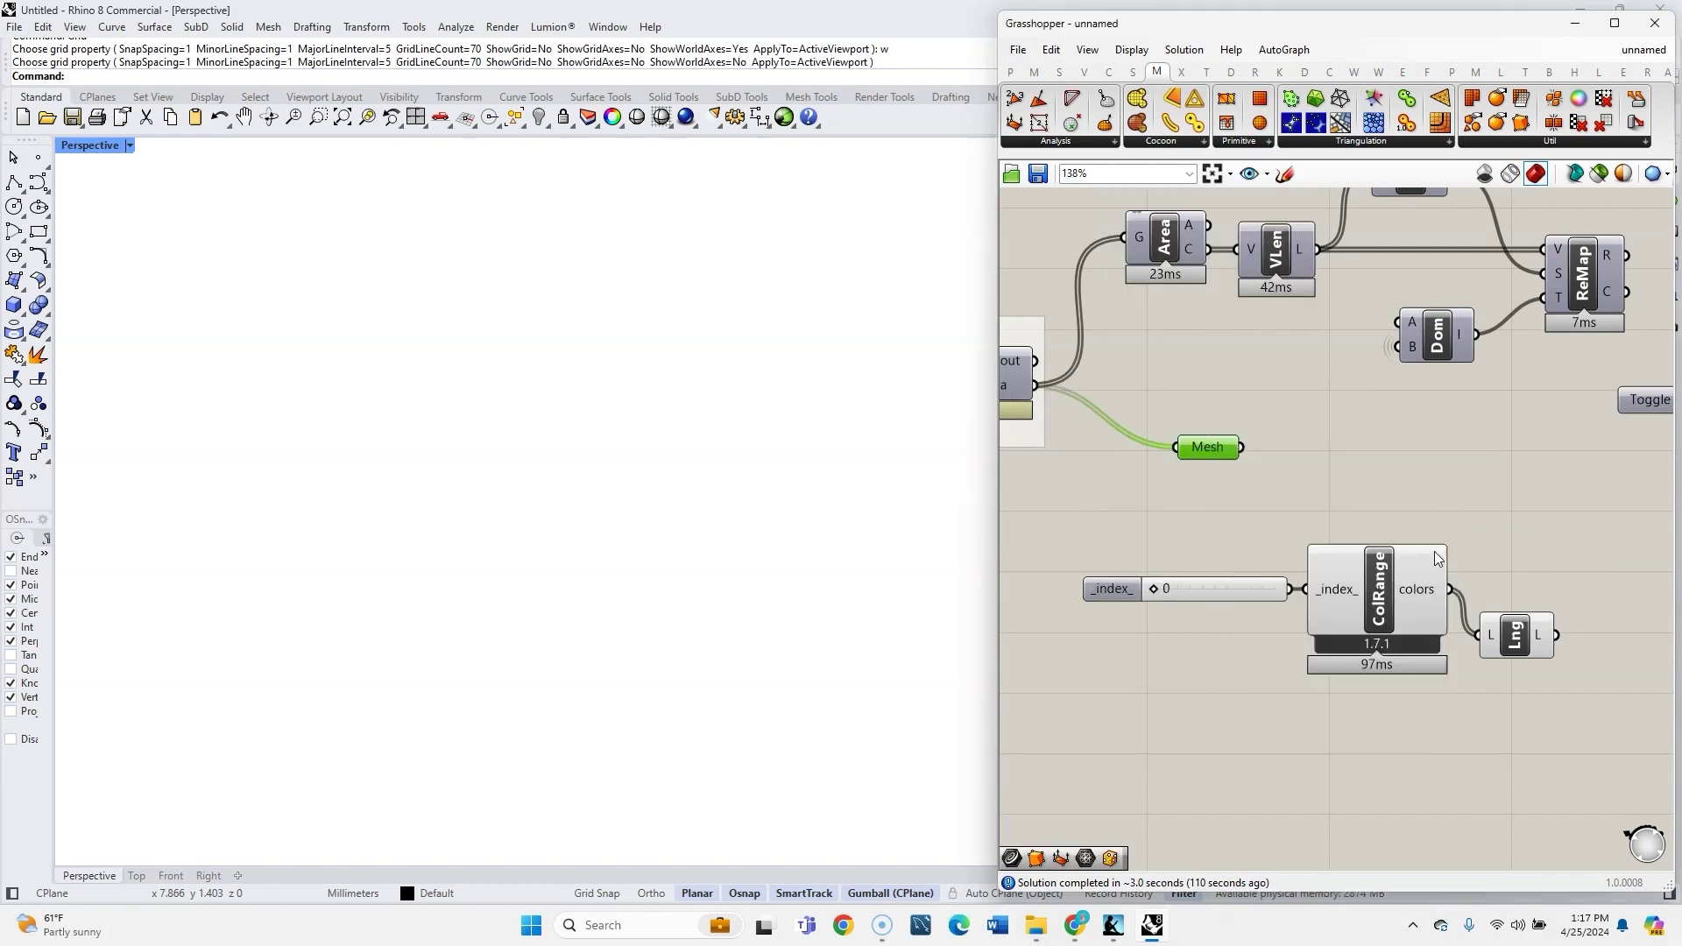
# Move the Mesh parameter to just above Tween Through Colors
pyautogui.scroll(-2, 1459, 500)
pyautogui.moveTo(1221, 449); pyautogui.dragTo(1402, 267)
pyautogui.scroll(1, 1459, 496)
pyautogui.click(1465, 318)
pyautogui.scroll(-3, 1527, 337)
pyautogui.scroll(4, 1289, 308)
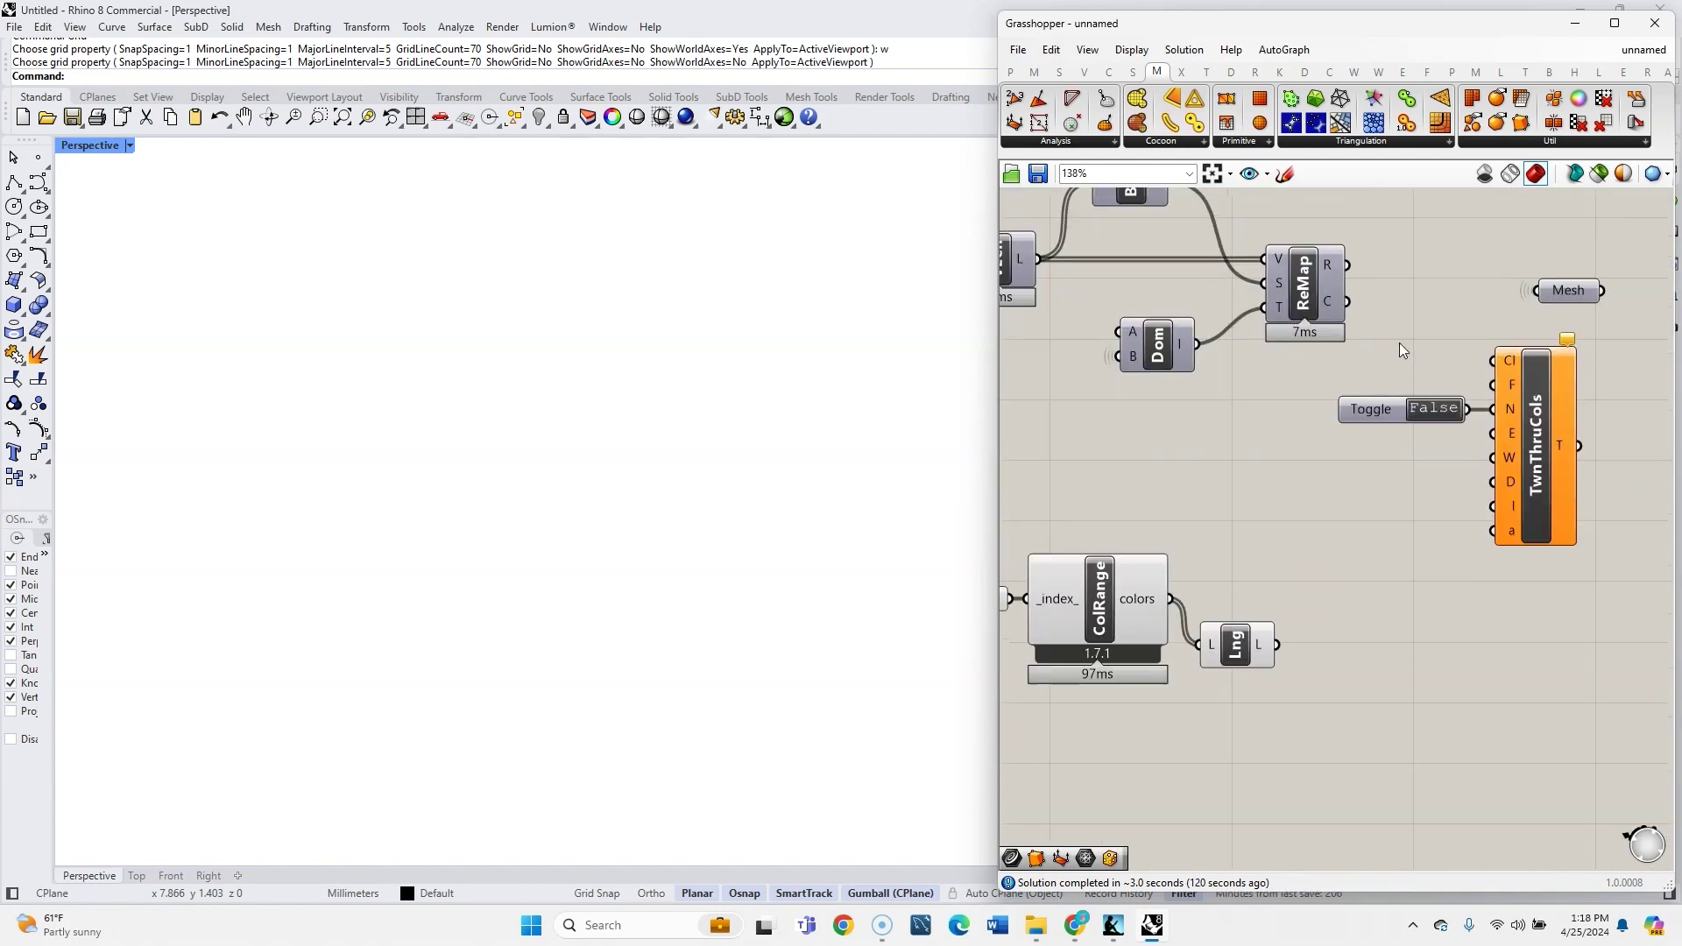
# Connect LB Color Range's colors to Tween Through Colors' Cl input and Remap Numbers' R output to its F input
pyautogui.moveTo(1171, 598); pyautogui.dragTo(1494, 360)
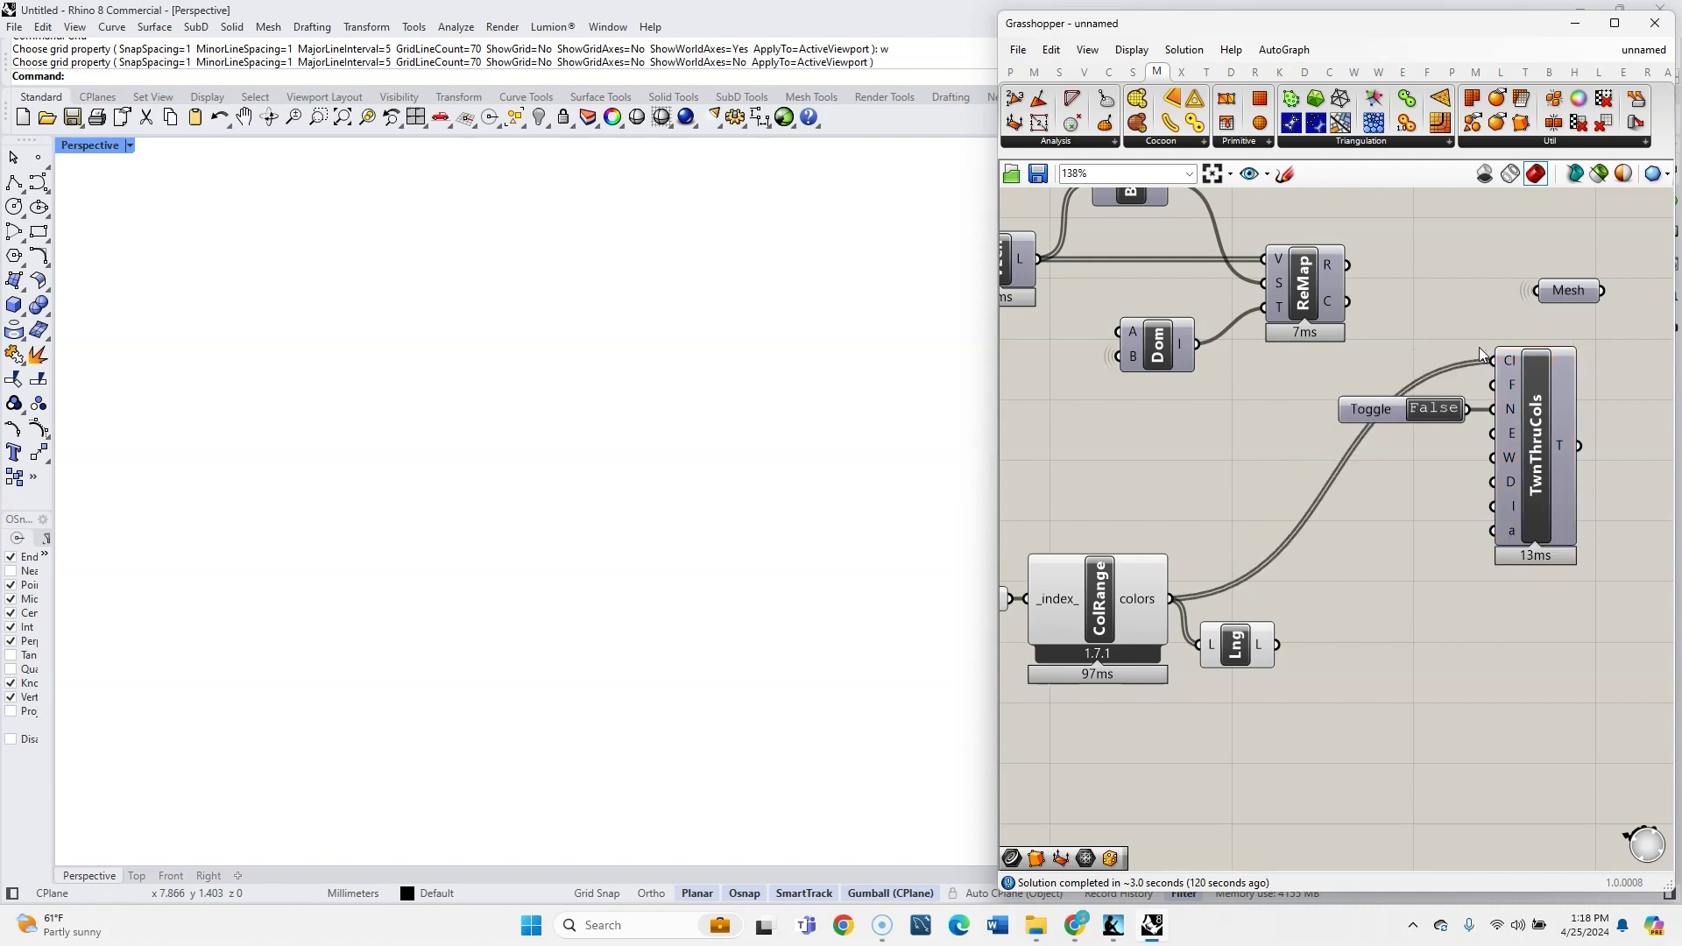
pyautogui.moveTo(1335, 271)
pyautogui.moveTo(1359, 272); pyautogui.dragTo(1223, 285, button='right')
pyautogui.moveTo(1212, 278); pyautogui.dragTo(1398, 410)
pyautogui.moveTo(1431, 458)
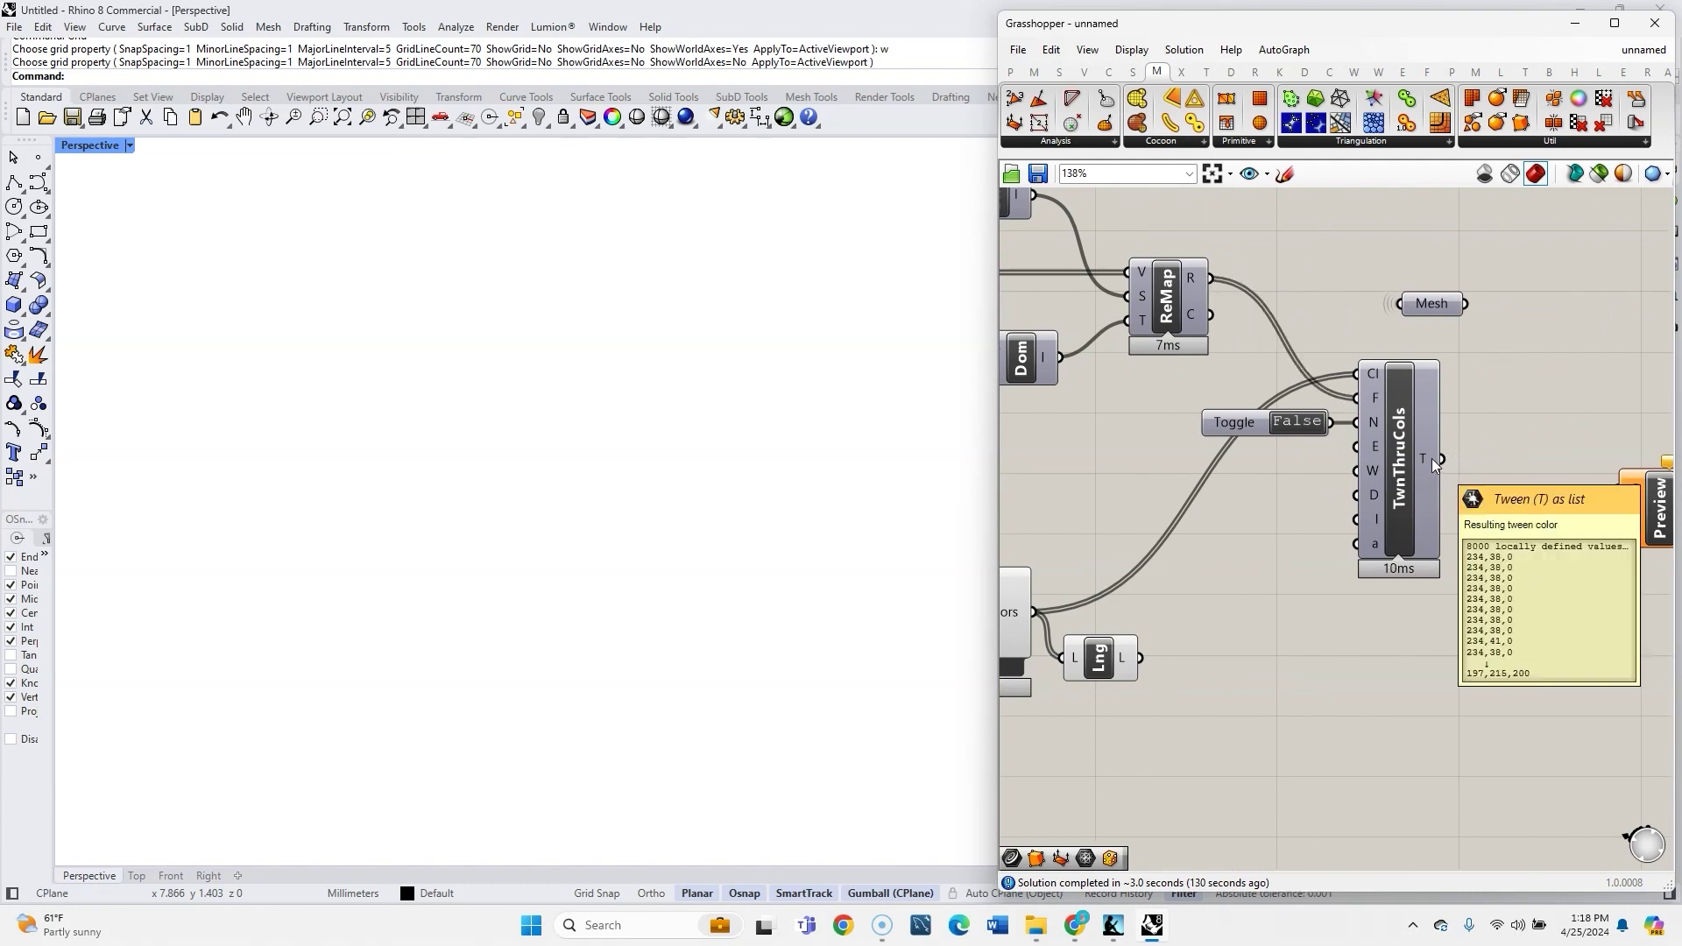
pyautogui.moveTo(1531, 461); pyautogui.dragTo(1406, 457, button='right')
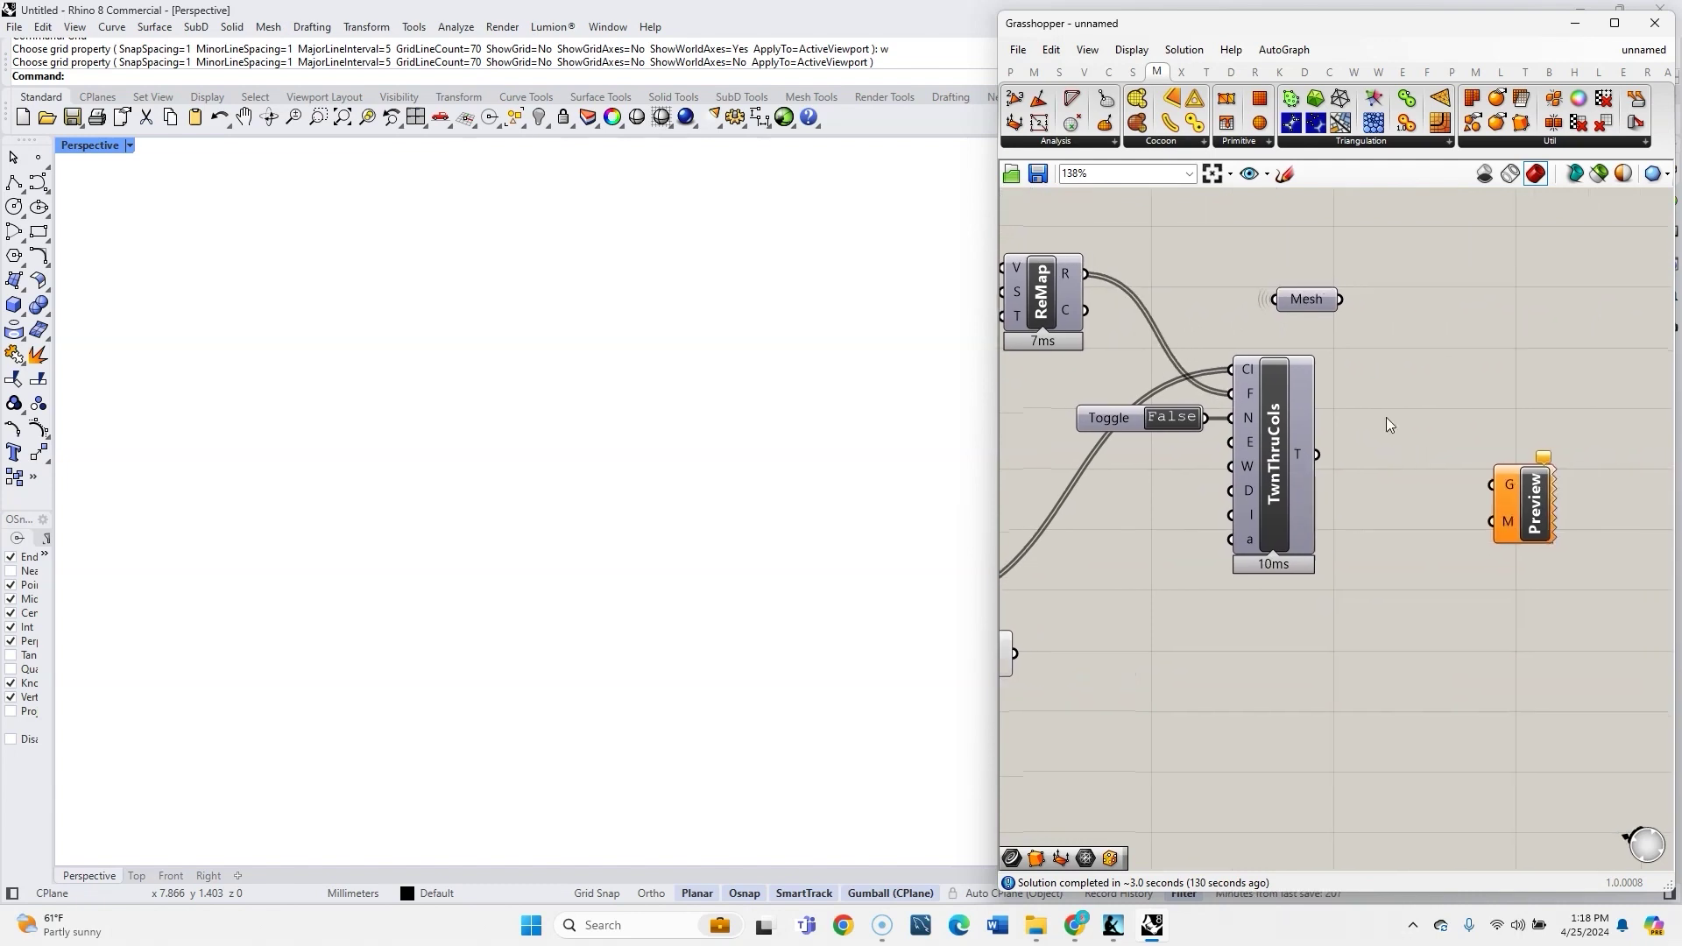
# Connect Tween Through Colors' T output to Custom Preview's M input and the Mesh parameter to its G input
pyautogui.click(1278, 333)
pyautogui.moveTo(1316, 454); pyautogui.dragTo(1494, 521)
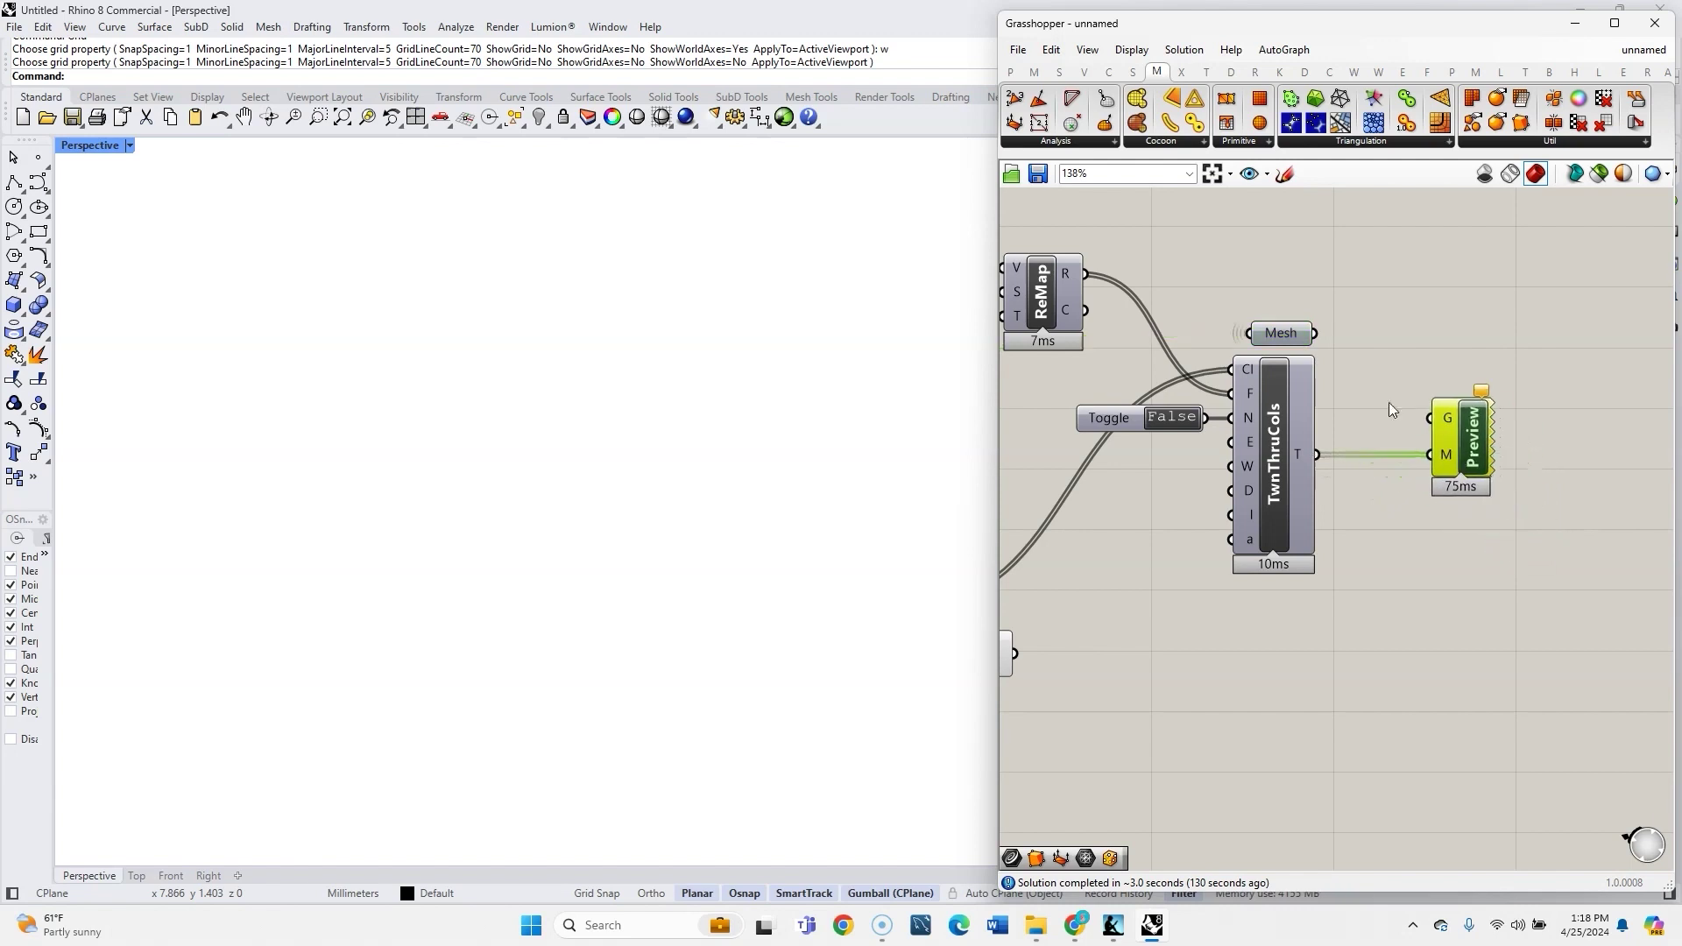
pyautogui.moveTo(1314, 333); pyautogui.dragTo(1429, 418)
pyautogui.click(1473, 290)
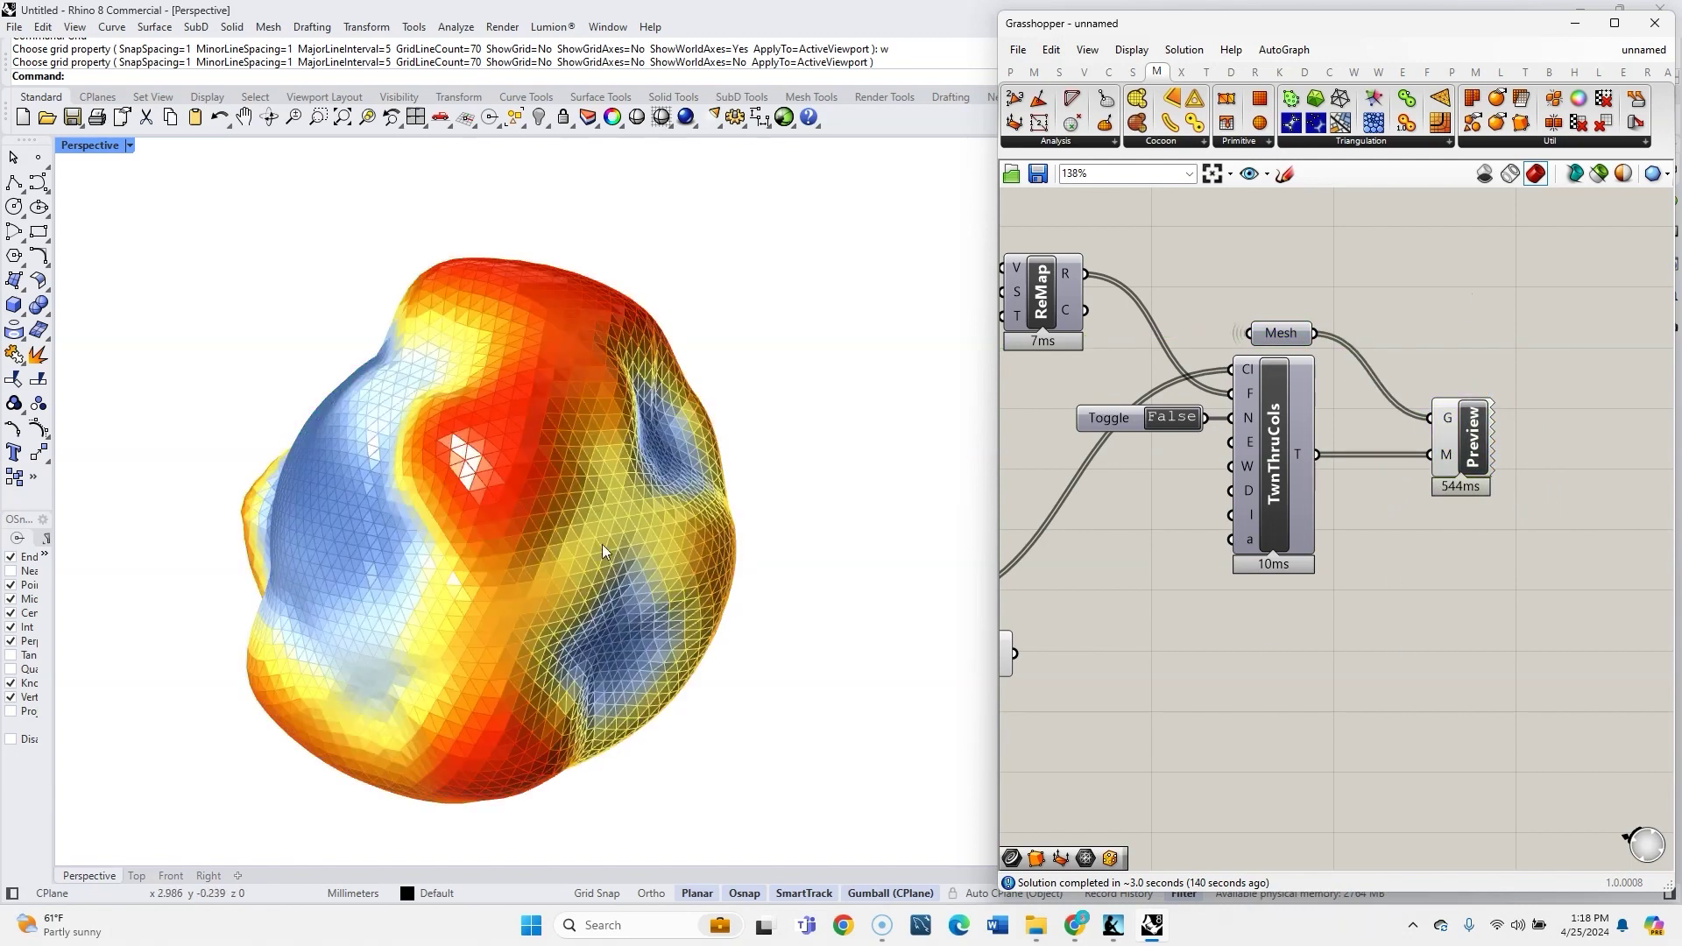
# Set the _index_ slider of LB Color Range to 1 to try another gradient on the mesh
pyautogui.scroll(-2, 1353, 586)
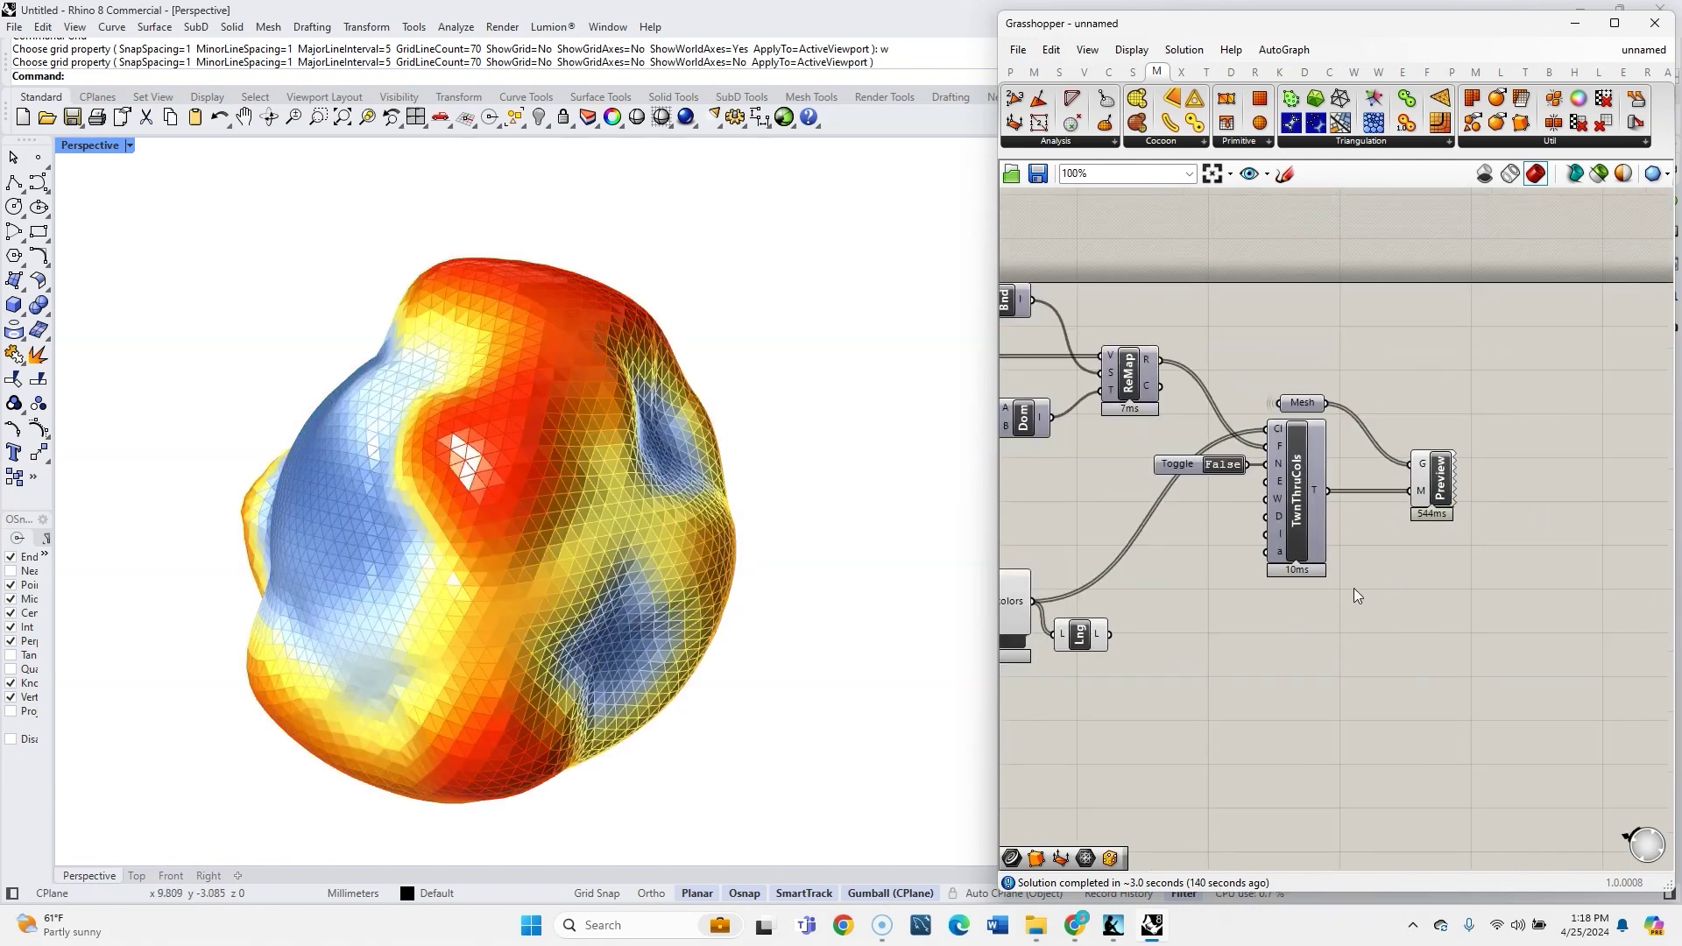
pyautogui.scroll(-2, 1353, 587)
pyautogui.scroll(2, 1078, 652)
pyautogui.moveTo(1095, 645); pyautogui.dragTo(1270, 606, button='right')
pyautogui.scroll(3, 1175, 553)
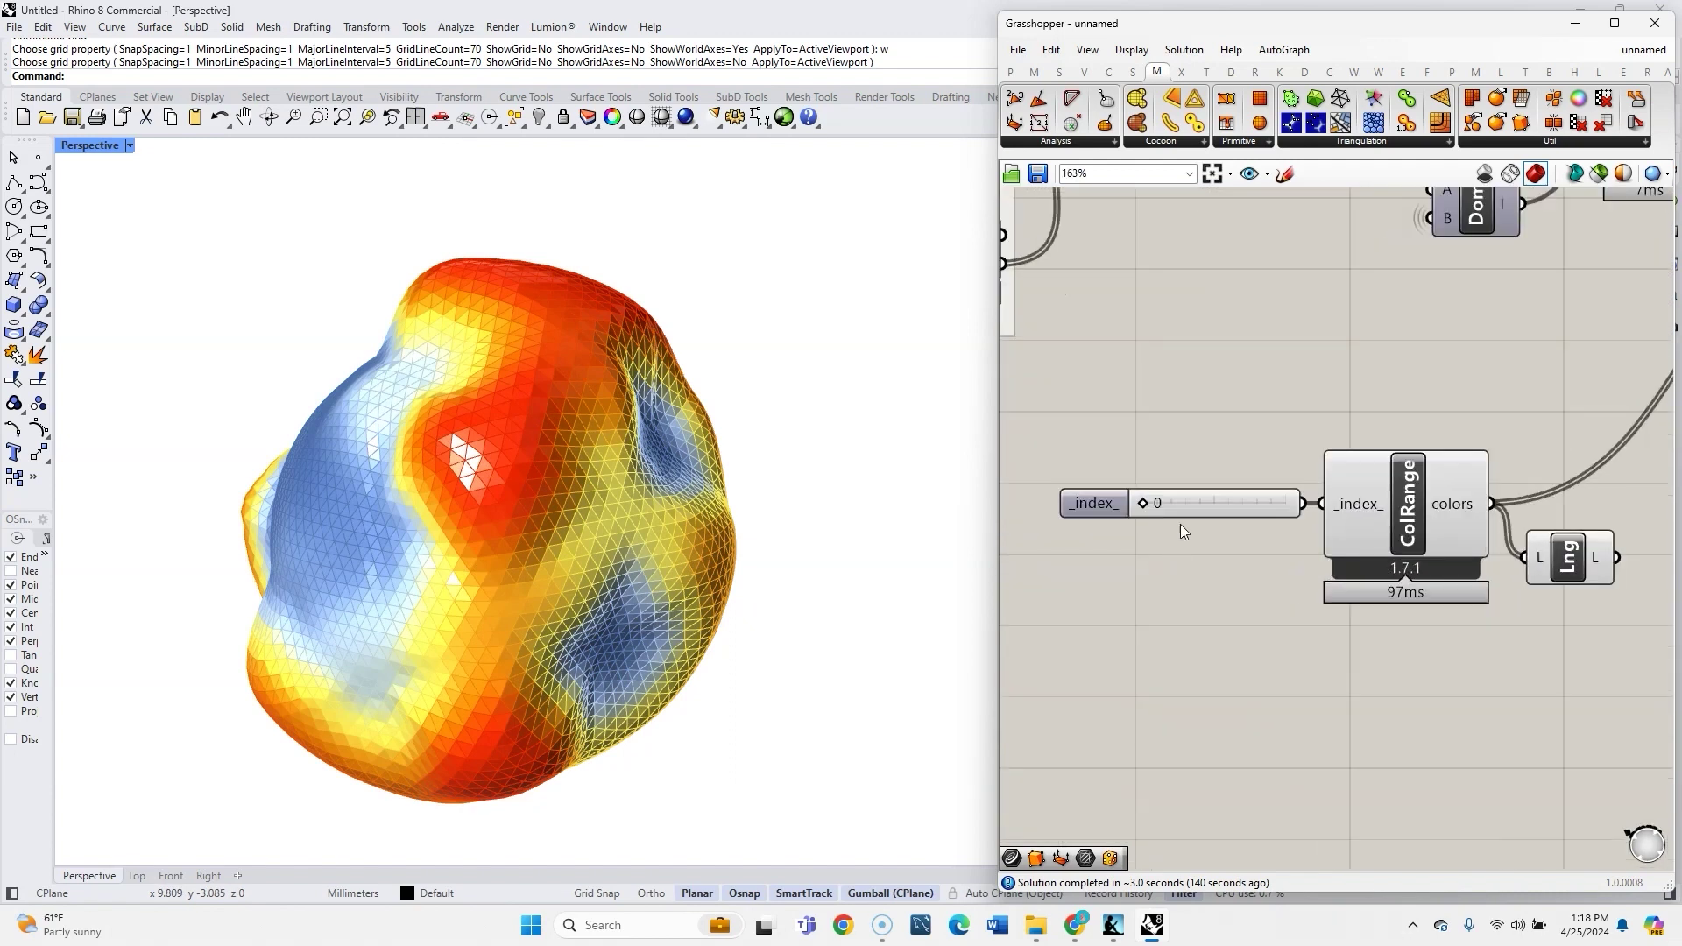
pyautogui.scroll(7, 1121, 513)
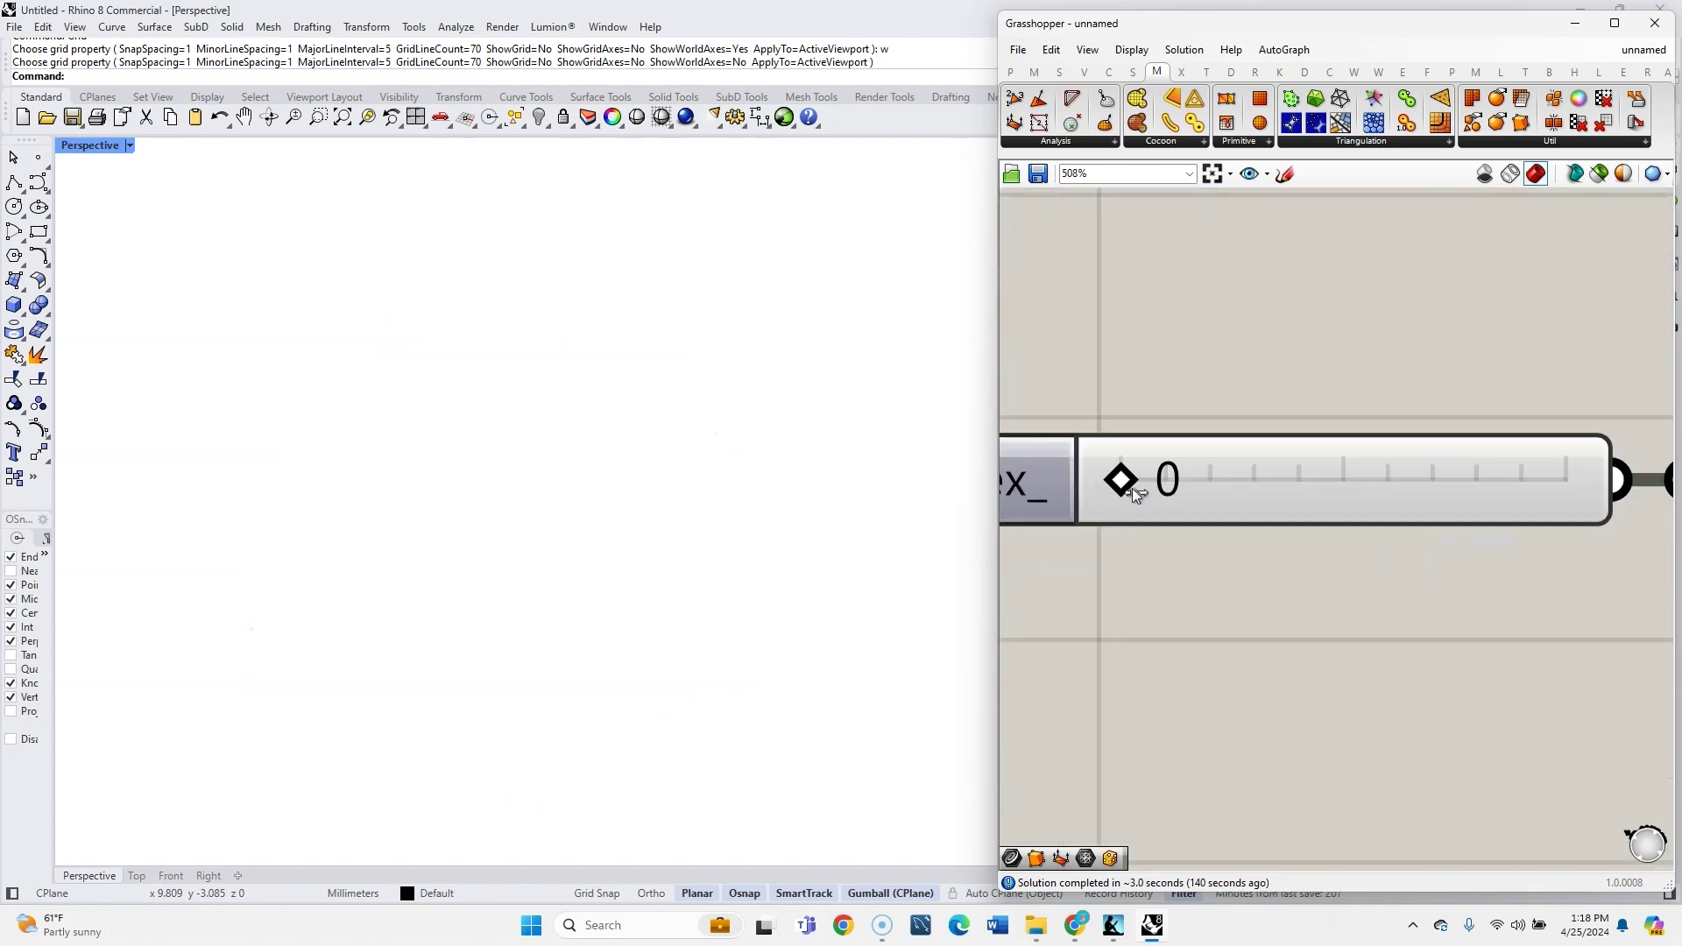
pyautogui.moveTo(1132, 487); pyautogui.dragTo(1140, 491)
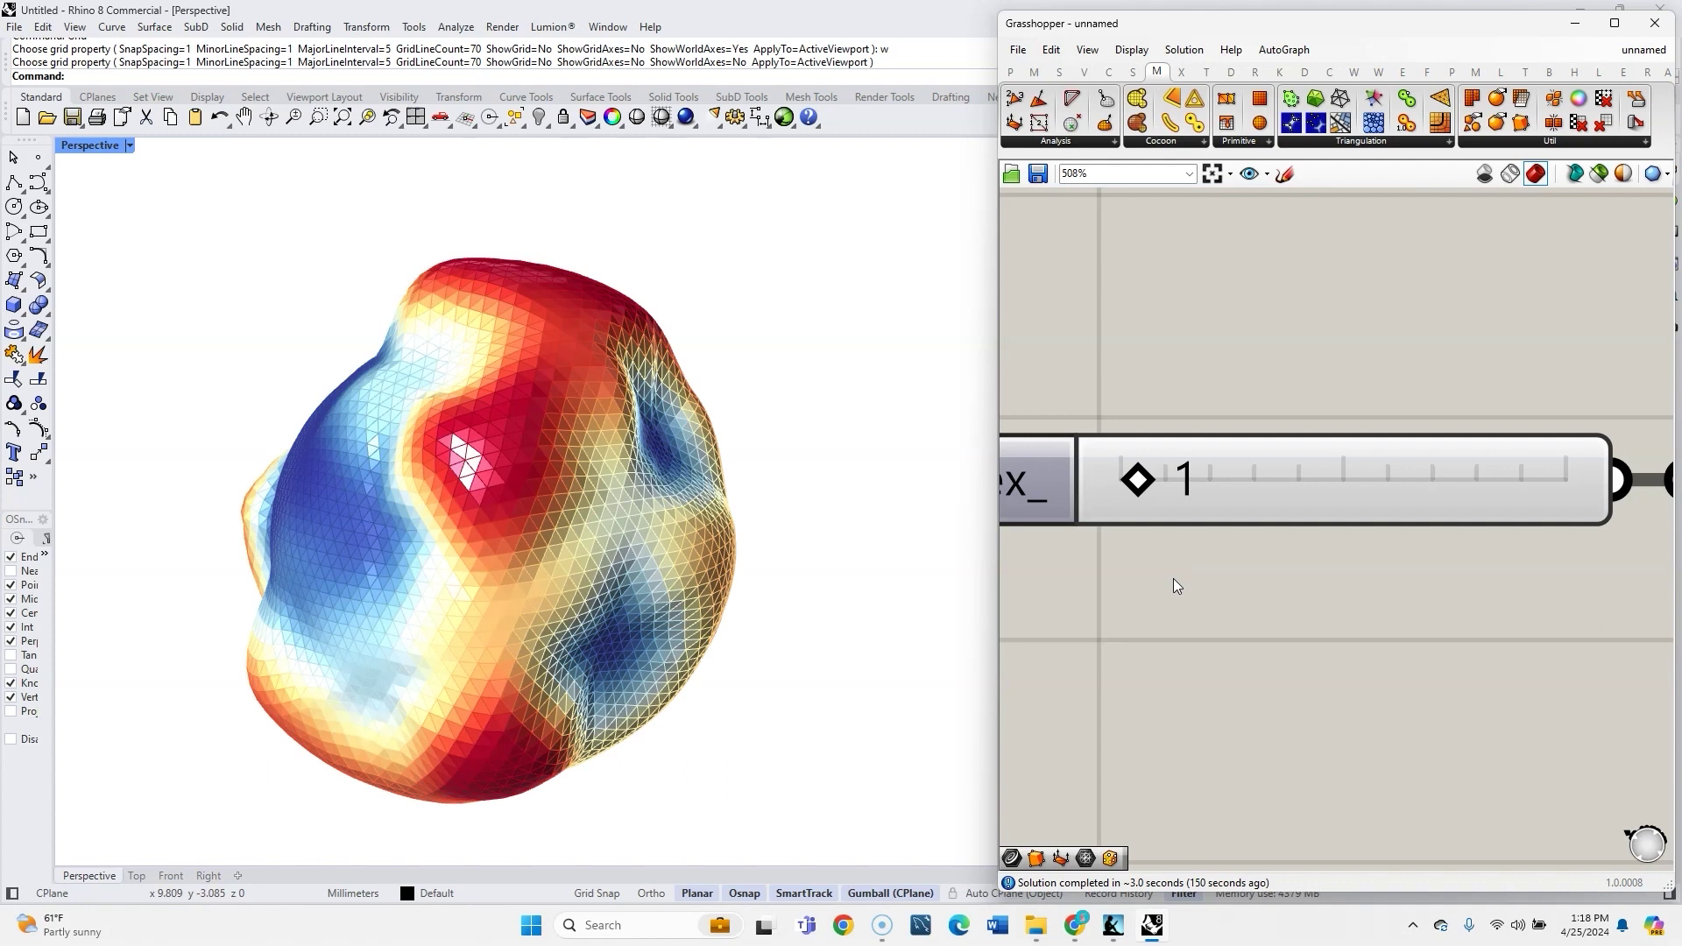
# Try further color sets by setting the _index_ slider to 2, 4 and 6 in turn
pyautogui.doubleClick(1262, 500)
pyautogui.write('2')
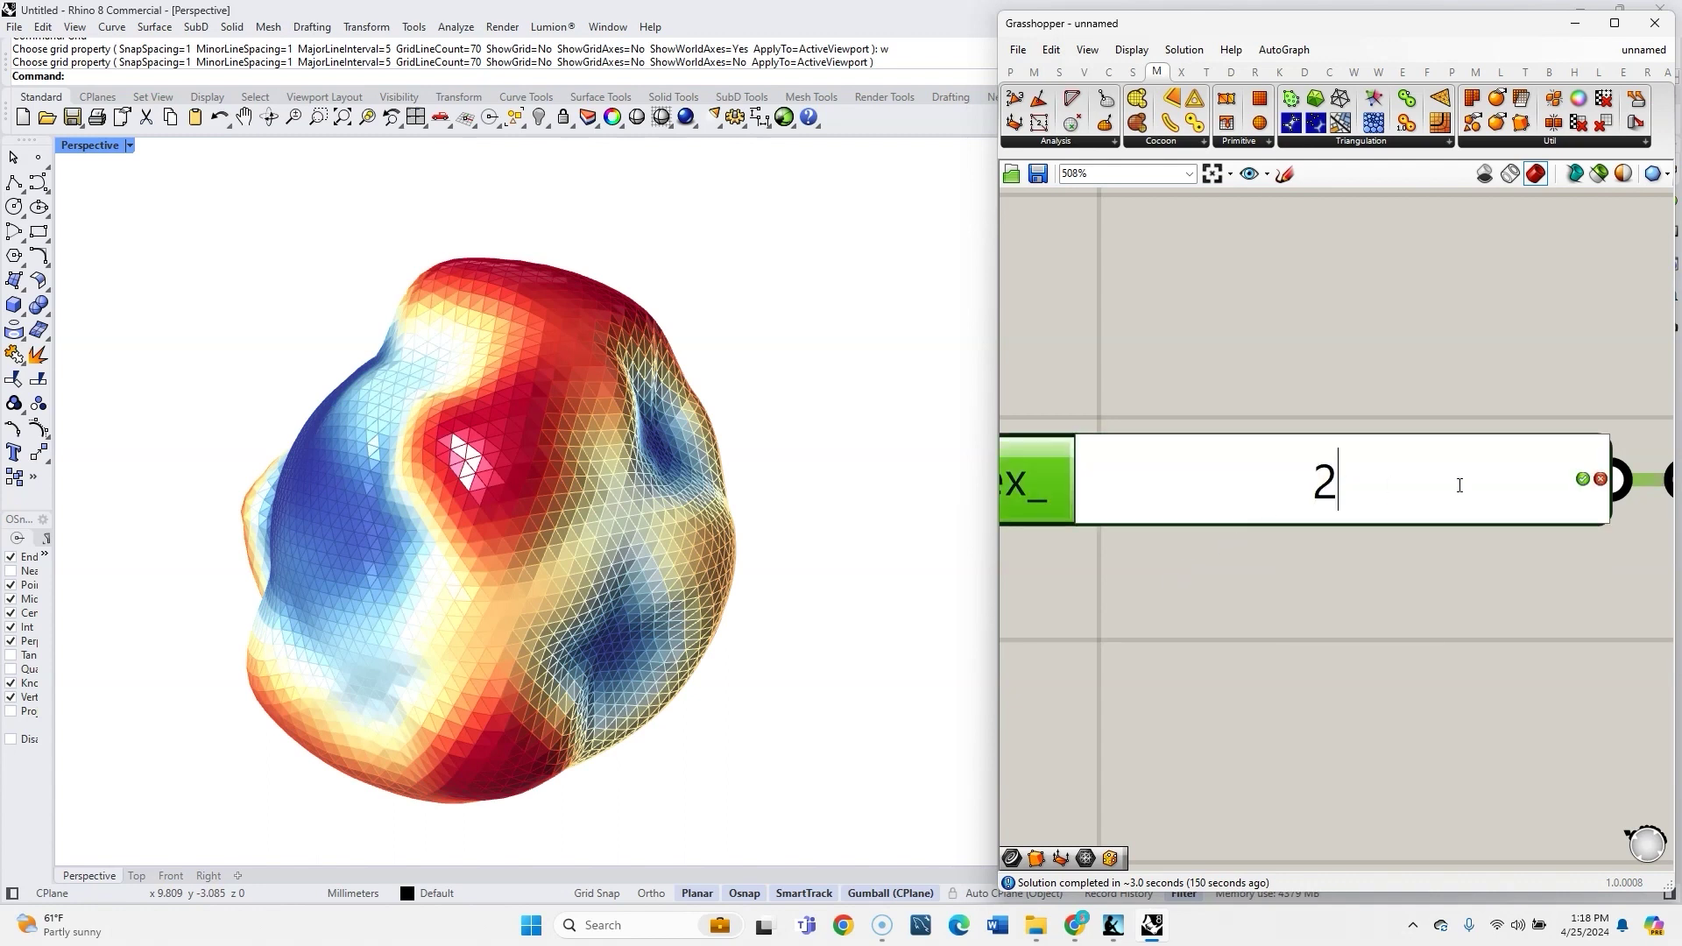
pyautogui.press('Return')
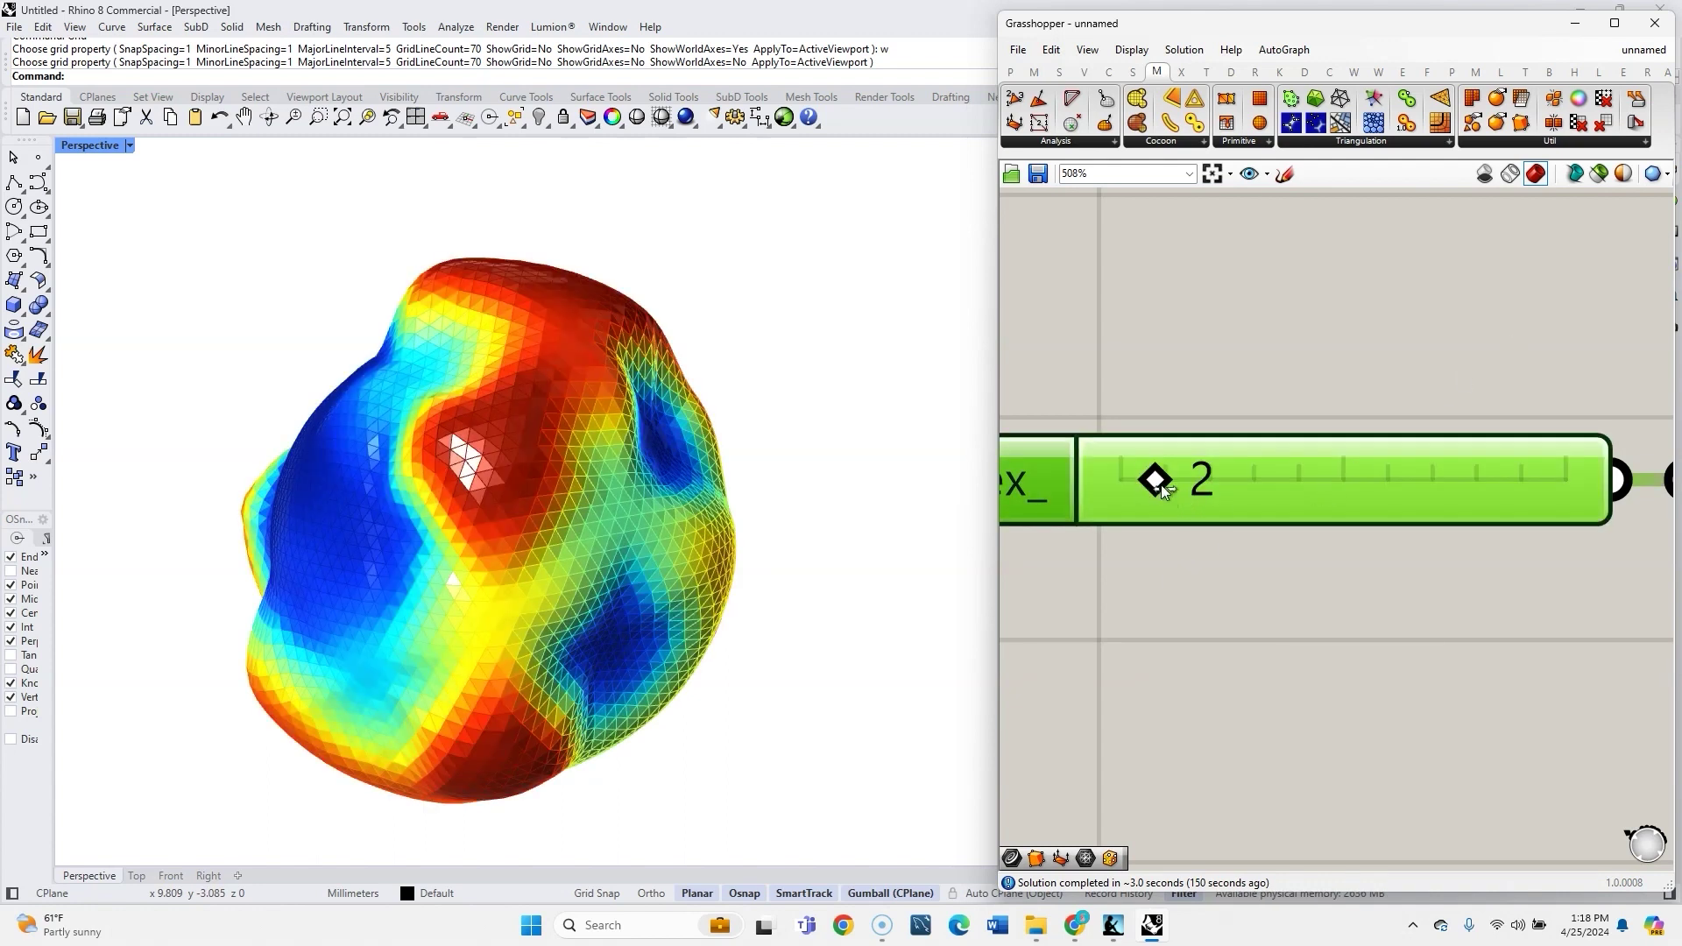
pyautogui.moveTo(1156, 480); pyautogui.dragTo(1186, 552)
pyautogui.moveTo(1175, 481); pyautogui.dragTo(1198, 571)
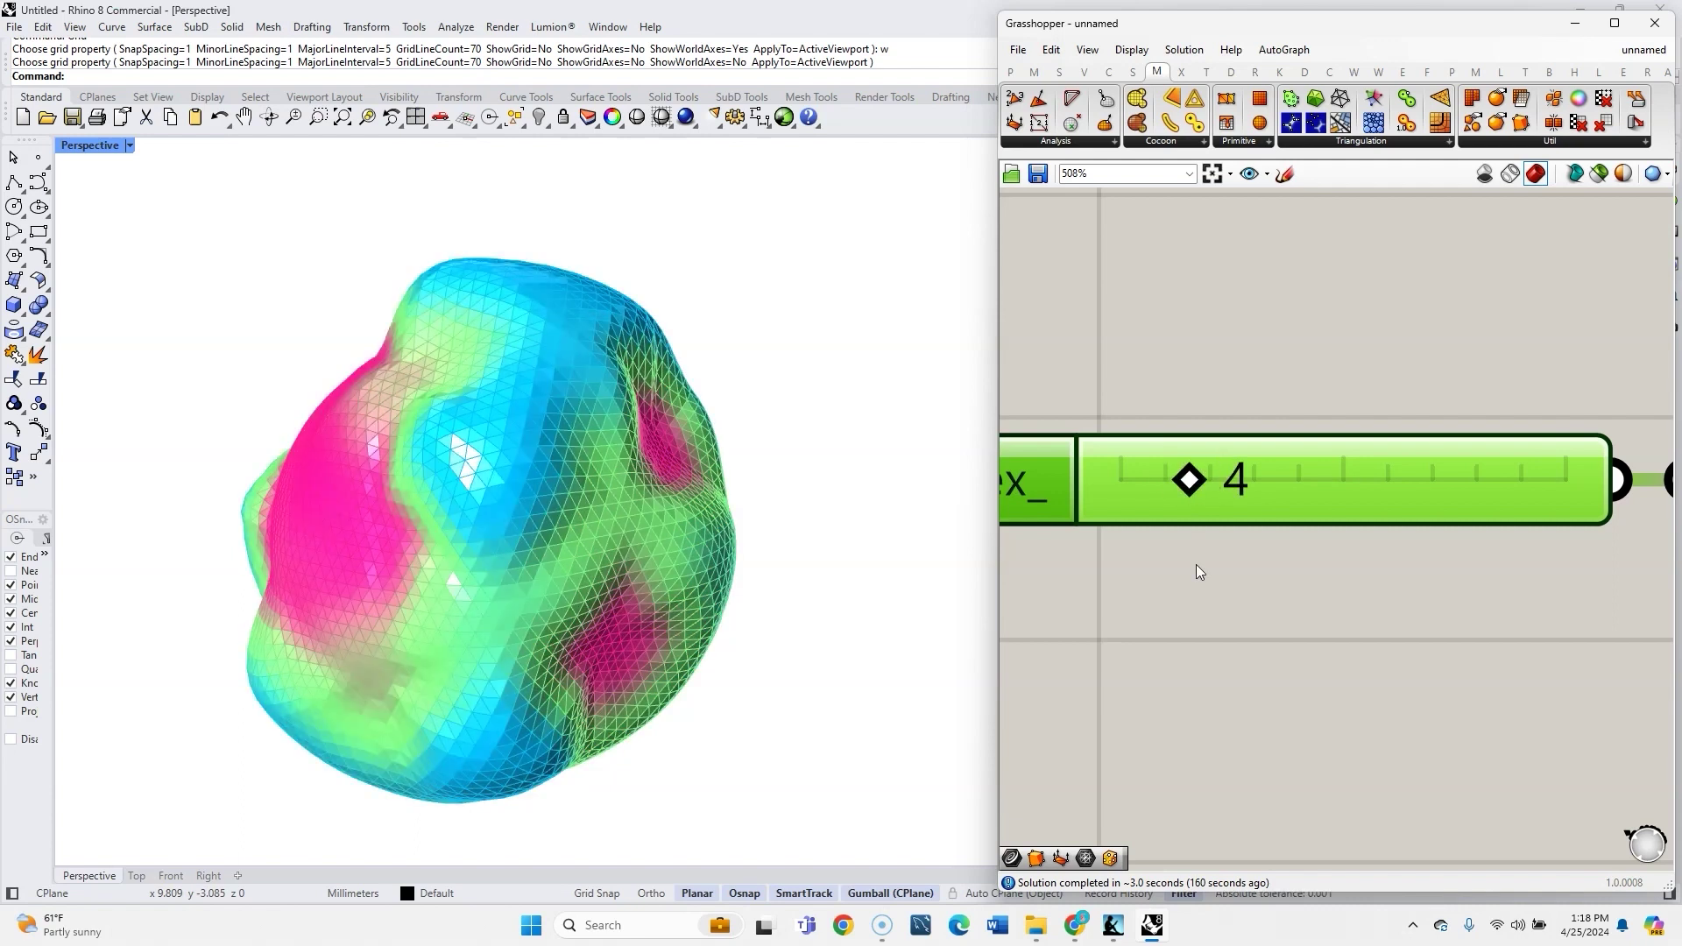
pyautogui.moveTo(1190, 482); pyautogui.dragTo(1226, 480)
# Reverse the colors output of LB Color Range and inspect the recolored mesh in the Rhino viewport
pyautogui.scroll(-3, 1084, 585)
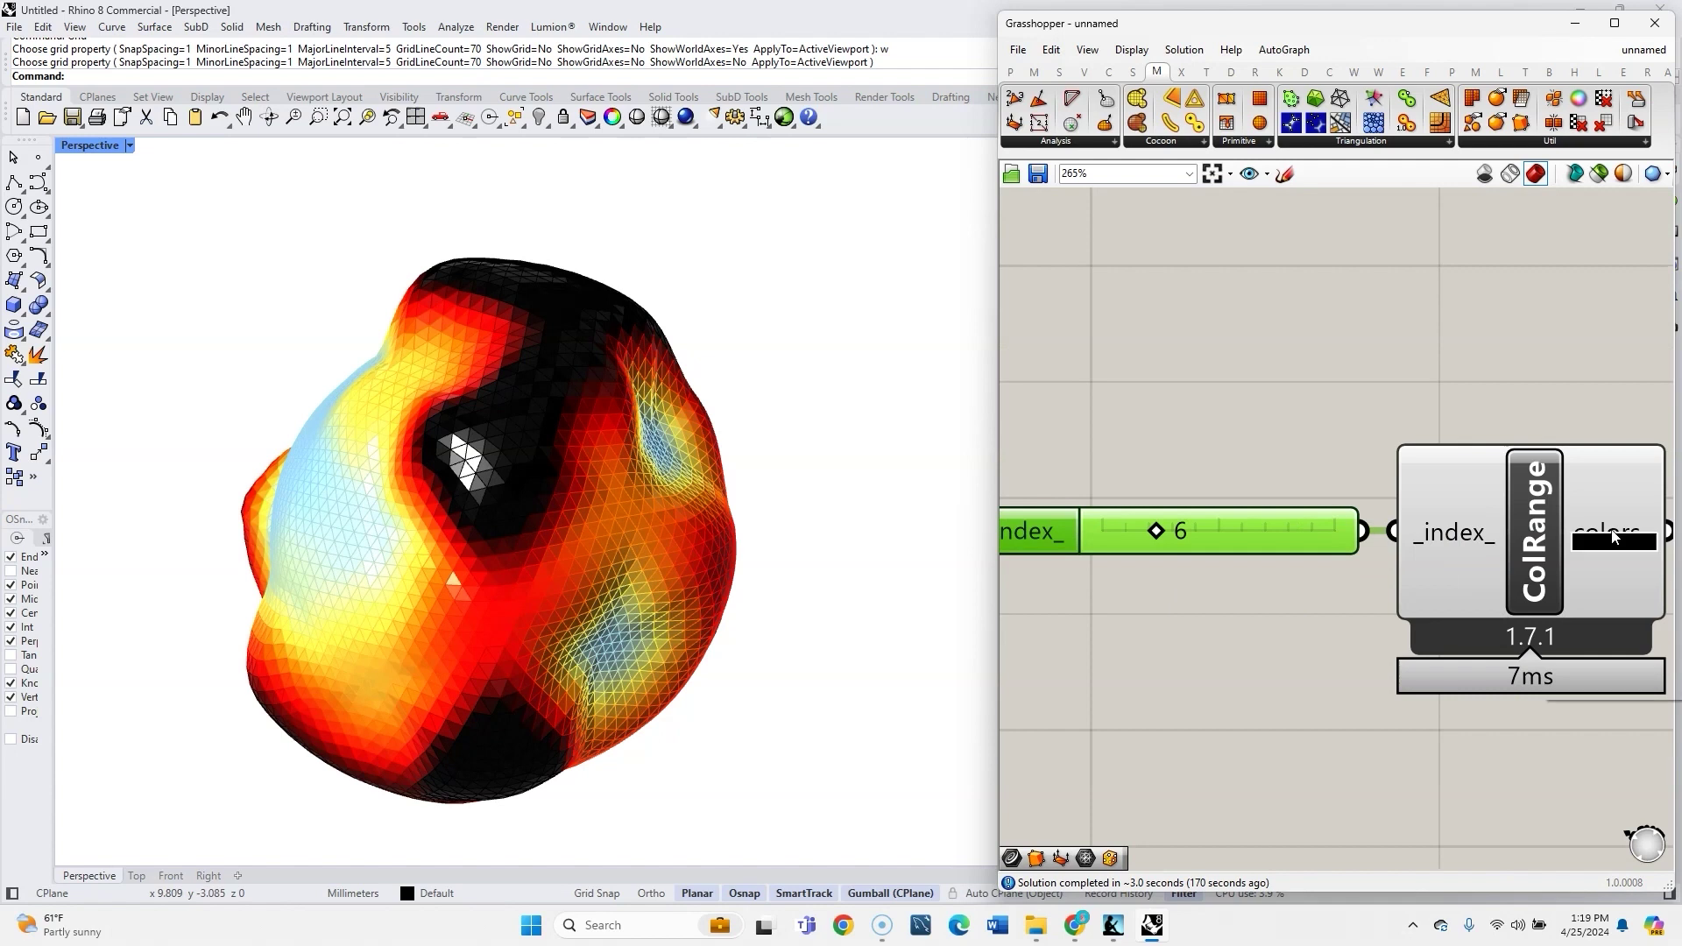
pyautogui.rightClick(1614, 534)
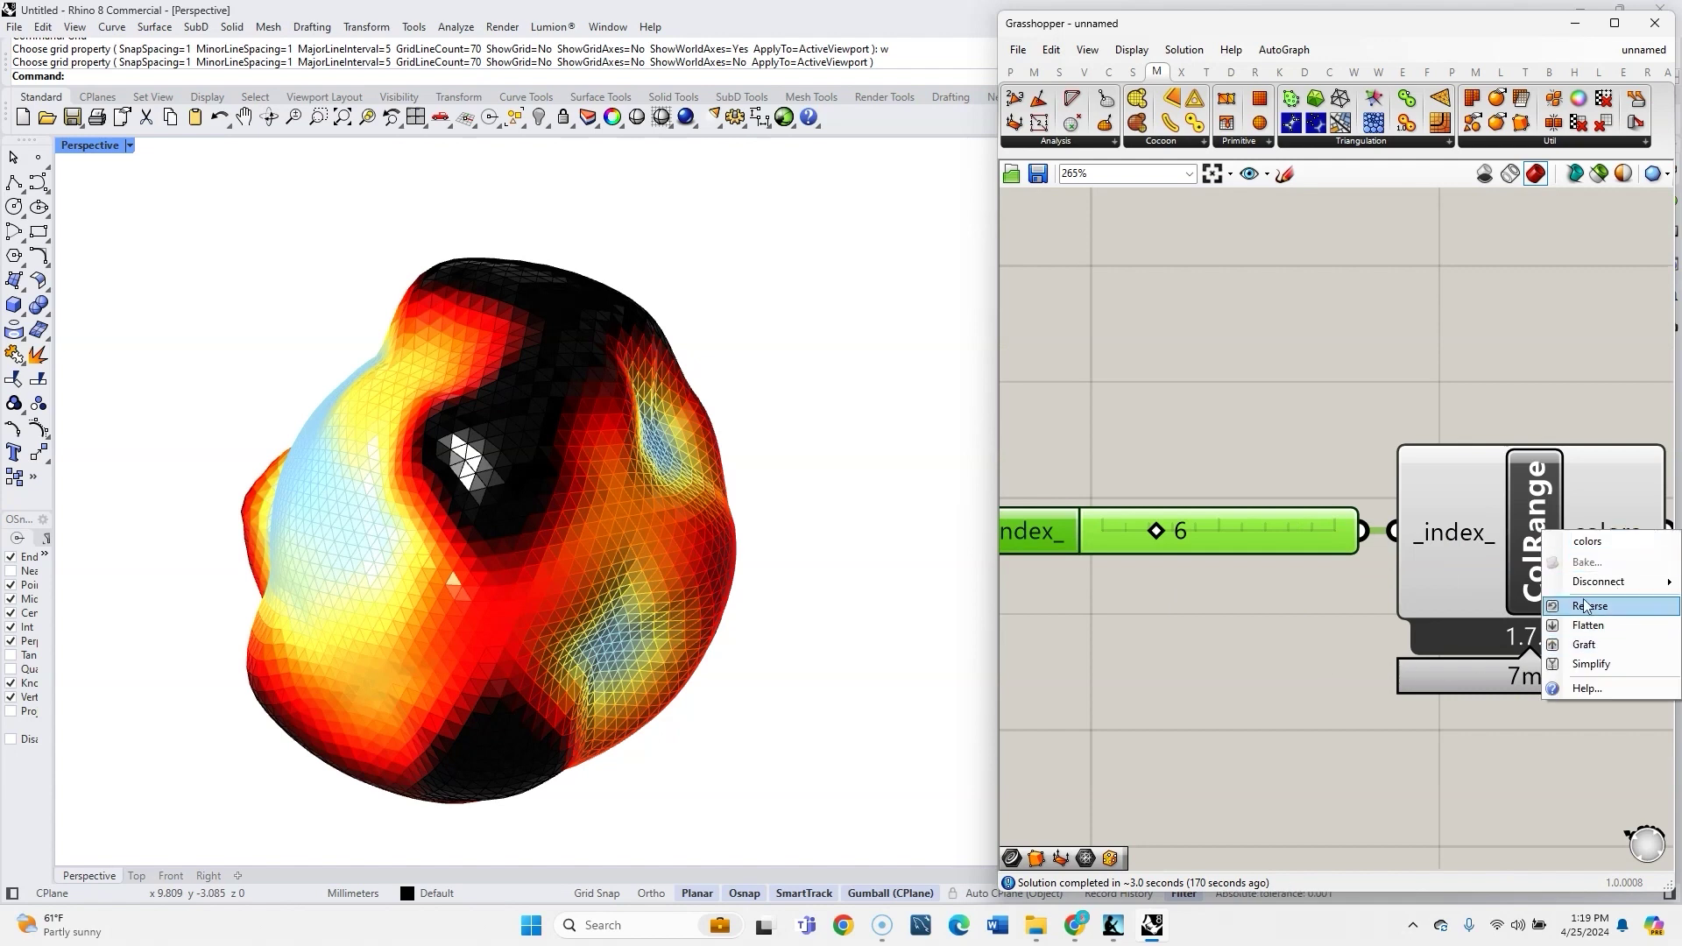
pyautogui.click(1617, 643)
pyautogui.moveTo(630, 555); pyautogui.dragTo(567, 625, button='right')
pyautogui.scroll(6, 701, 617)
pyautogui.moveTo(698, 617); pyautogui.dragTo(685, 613, button='right')
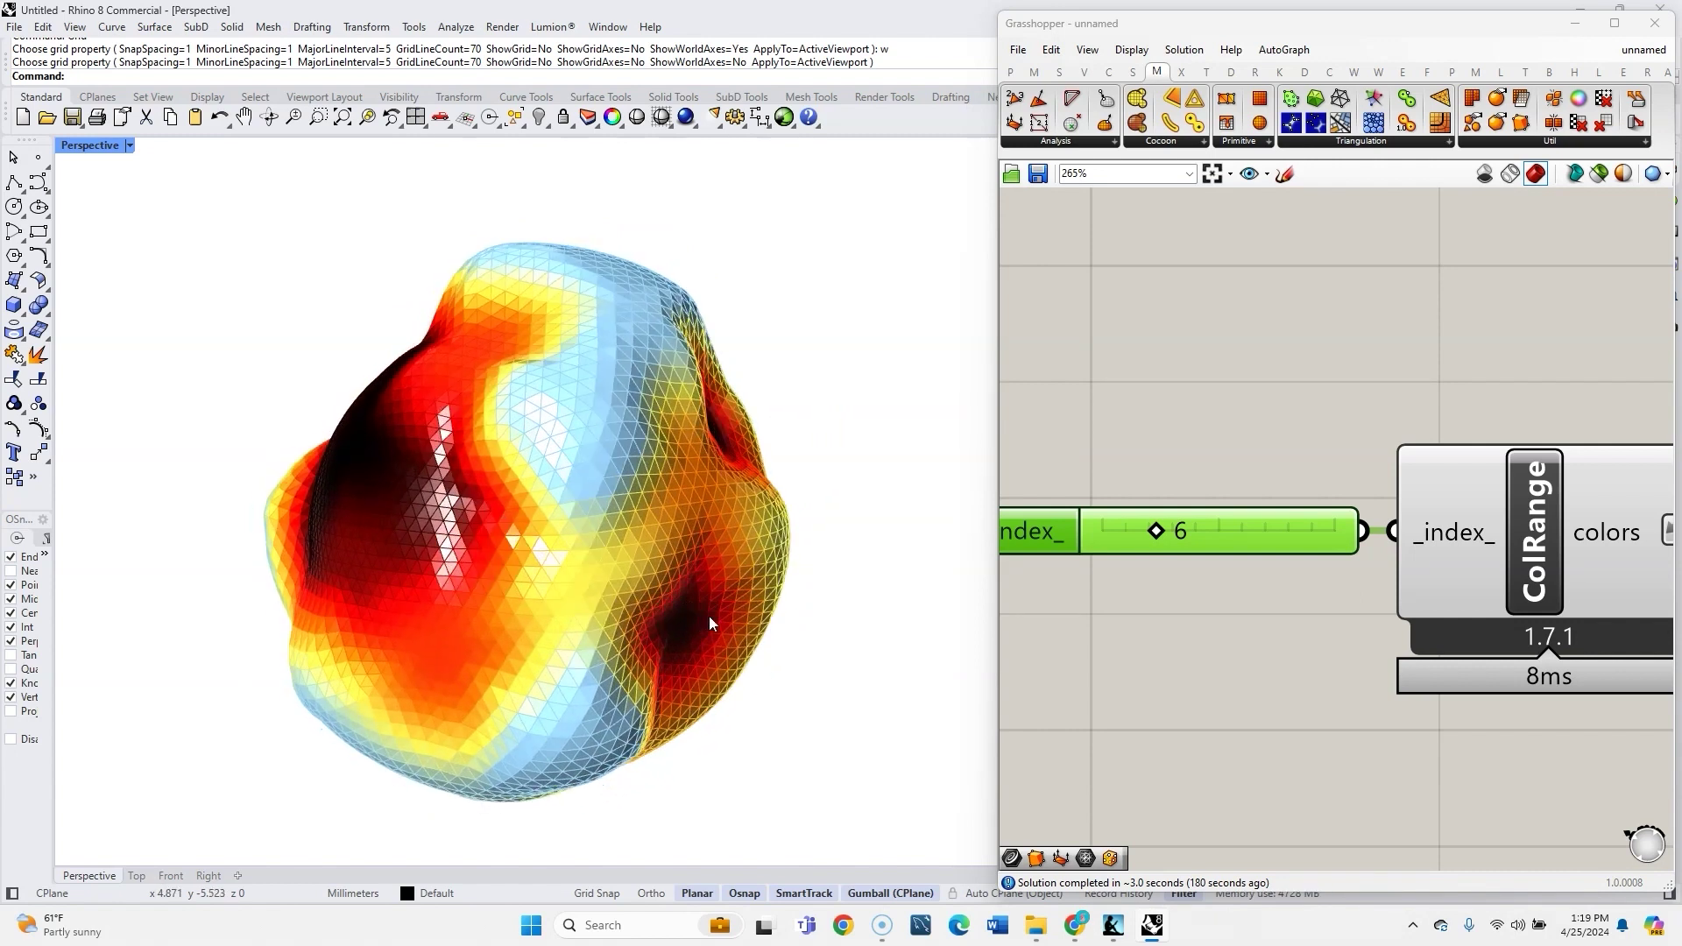
# Try the reversed gradients with the _index_ slider set to 11, 14 and 16 in turn
pyautogui.doubleClick(1224, 533)
pyautogui.write('11')
pyautogui.press('Return')
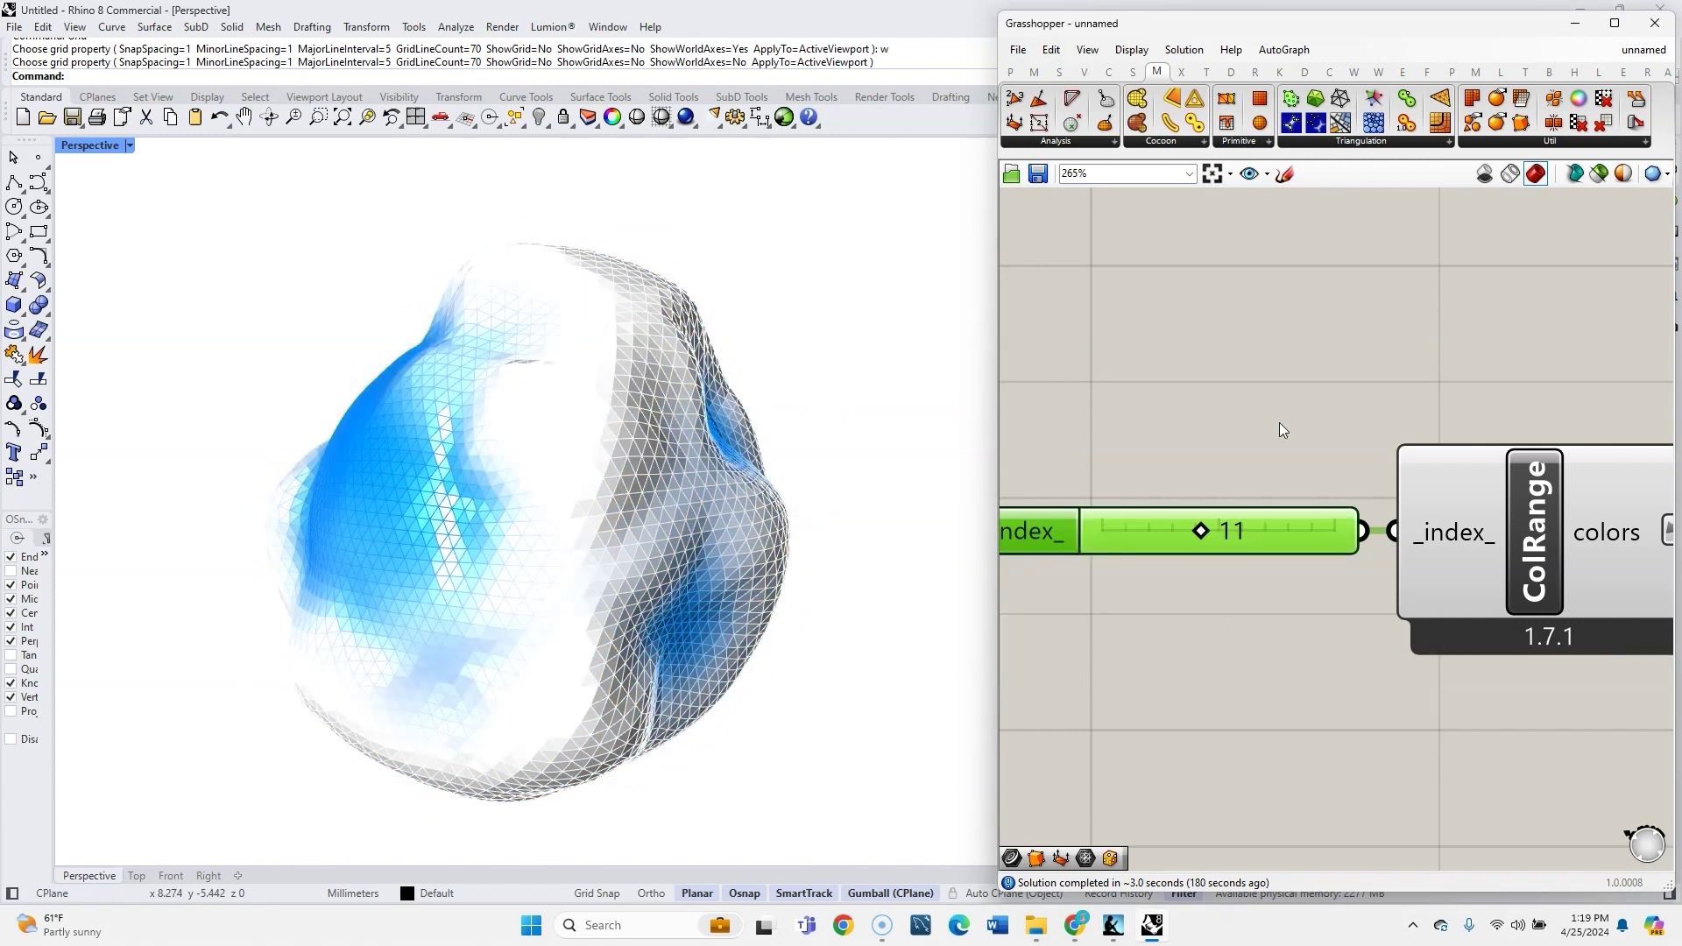
pyautogui.doubleClick(1301, 528)
pyautogui.write('14')
pyautogui.press('Return')
pyautogui.doubleClick(1291, 529)
pyautogui.write('16')
pyautogui.press('Return')
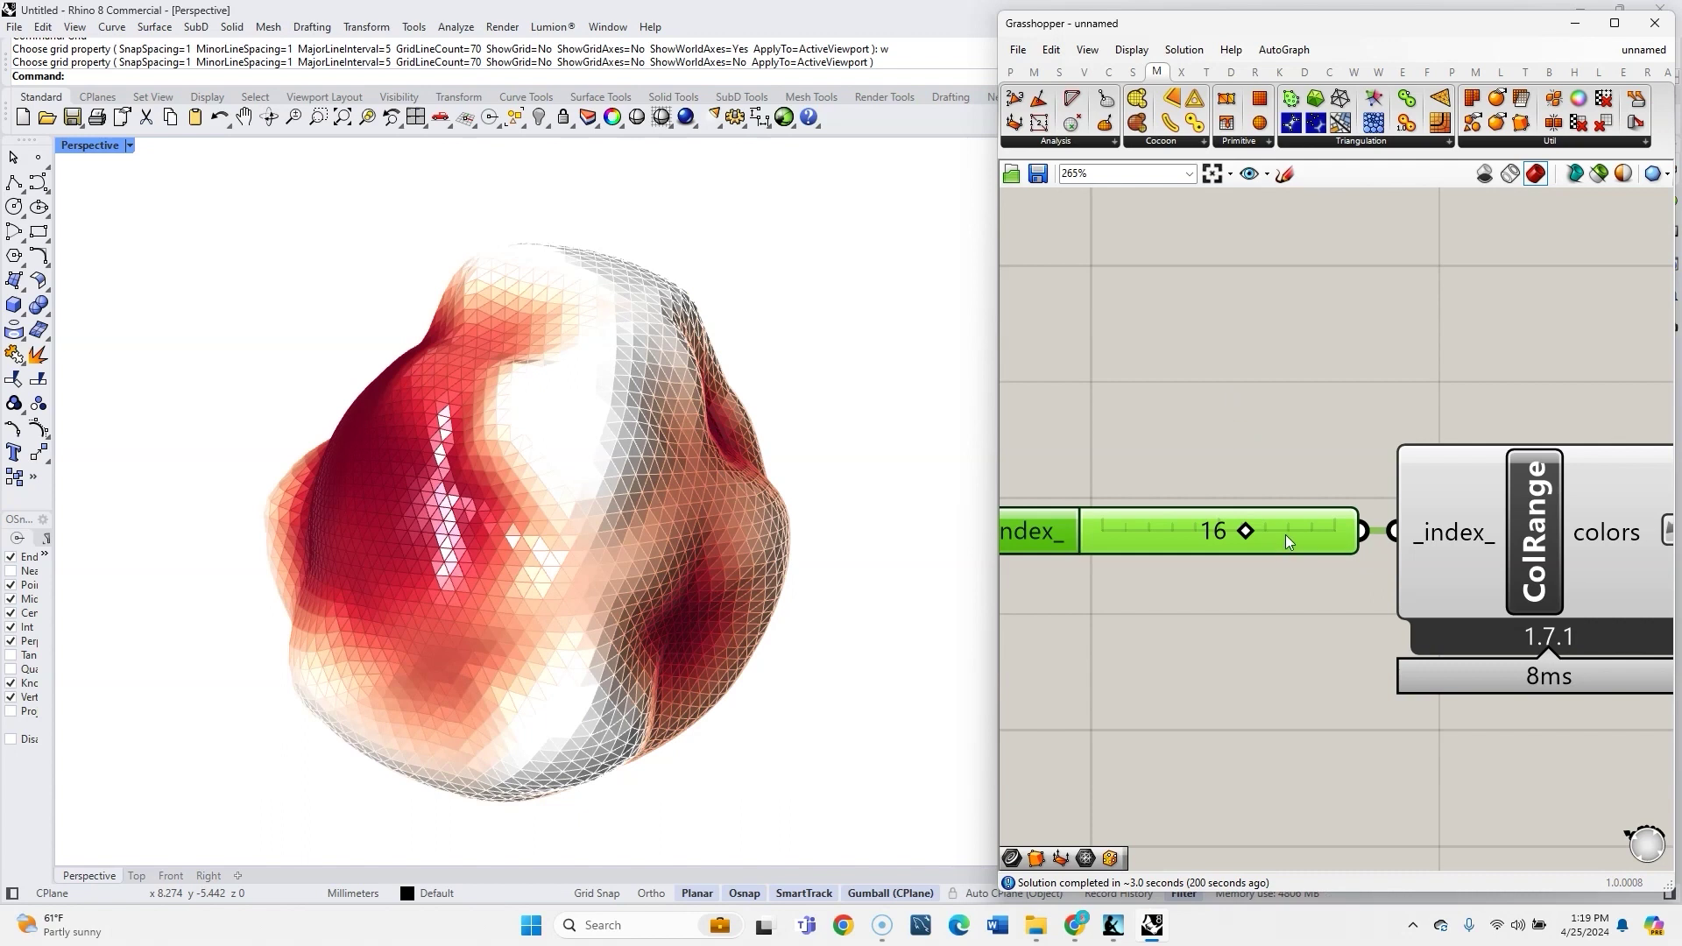
# Try color sets 17 and 19 on the _index_ slider
pyautogui.doubleClick(1264, 551)
pyautogui.write('17')
pyautogui.press('Return')
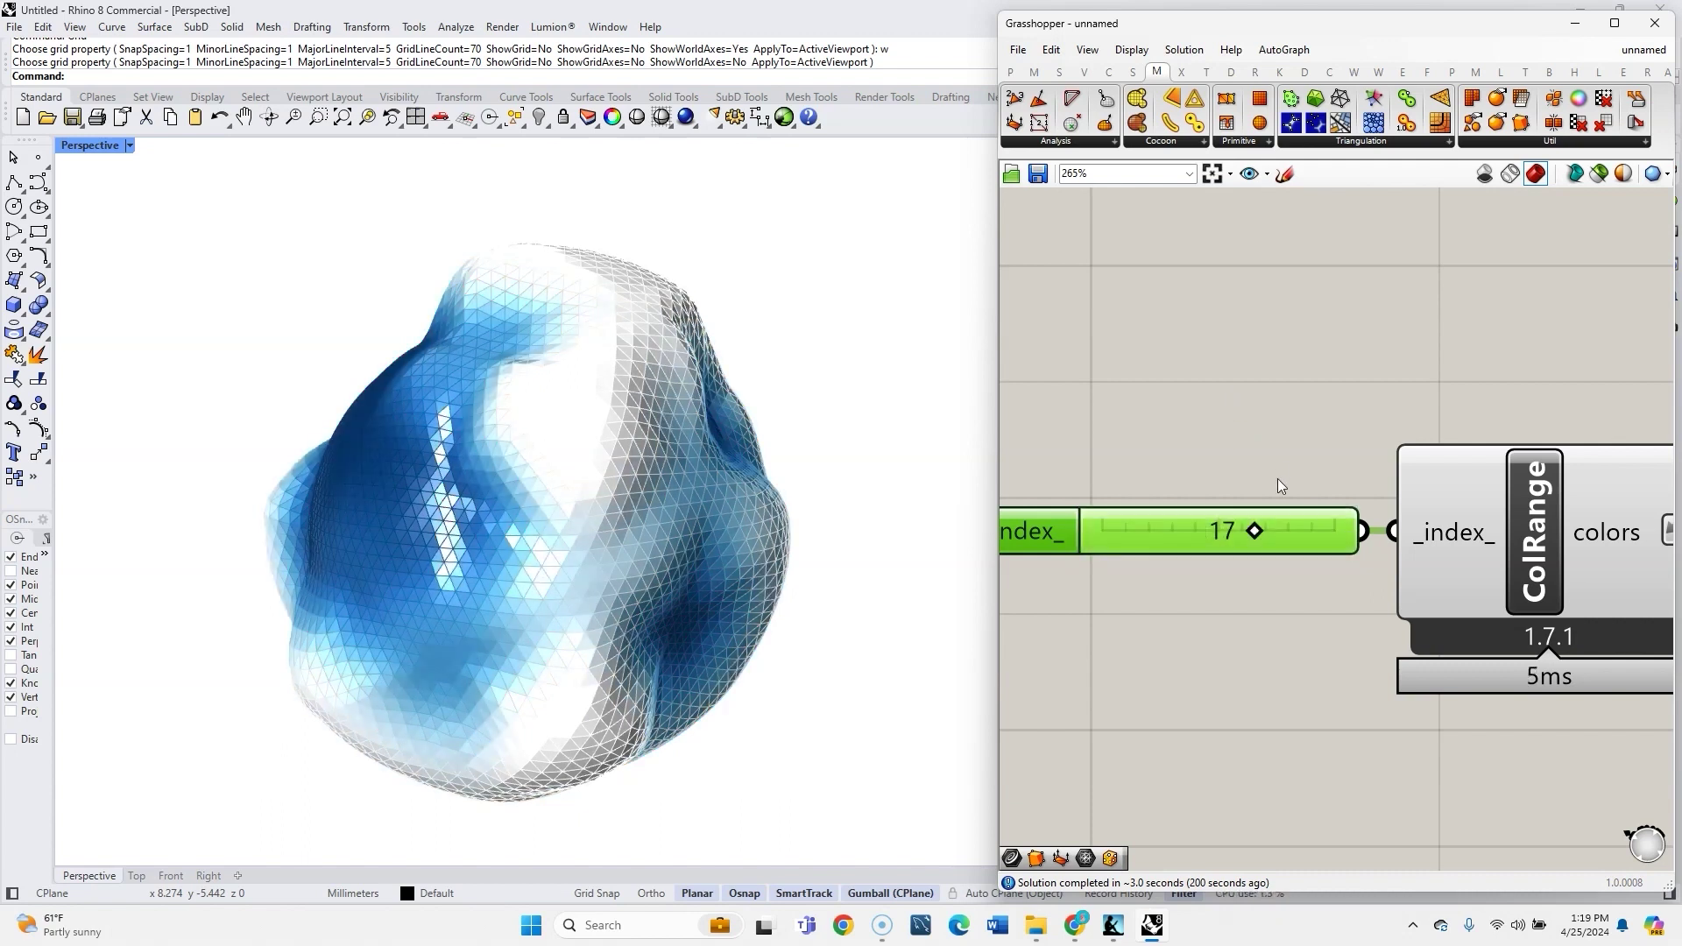
pyautogui.doubleClick(1186, 535)
pyautogui.write('19')
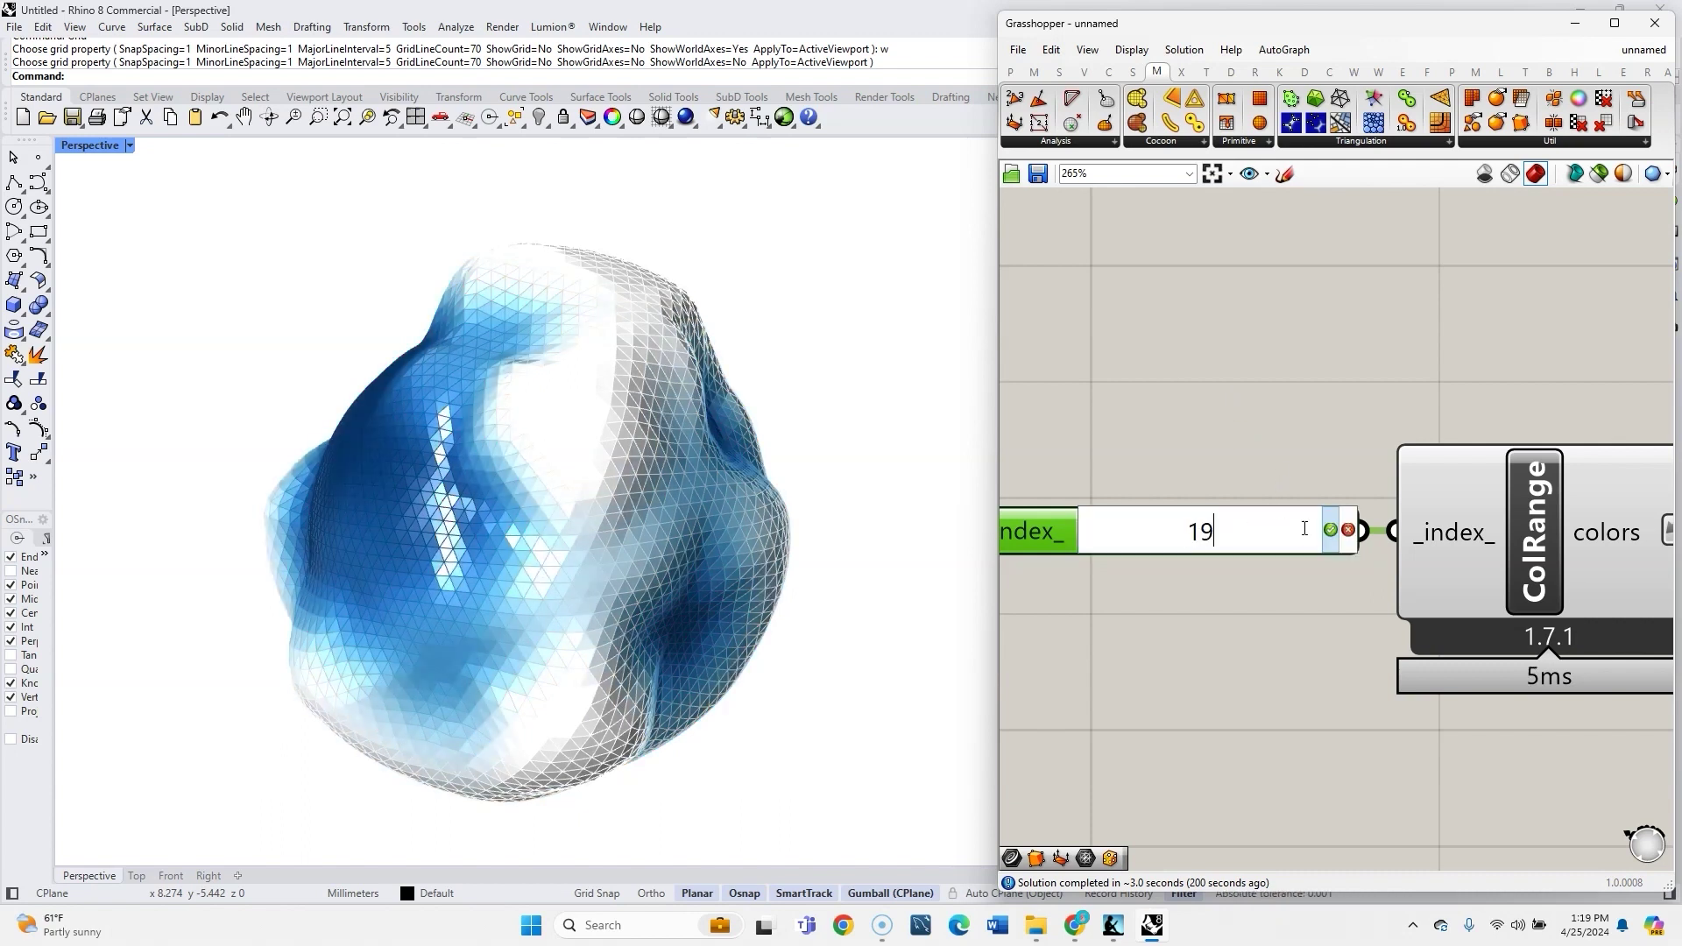
pyautogui.press('Return')
# Try color sets 21, 23 and 15 on the _index_ slider one after another
pyautogui.doubleClick(1156, 531)
pyautogui.write('21')
pyautogui.press('Return')
pyautogui.doubleClick(1200, 529)
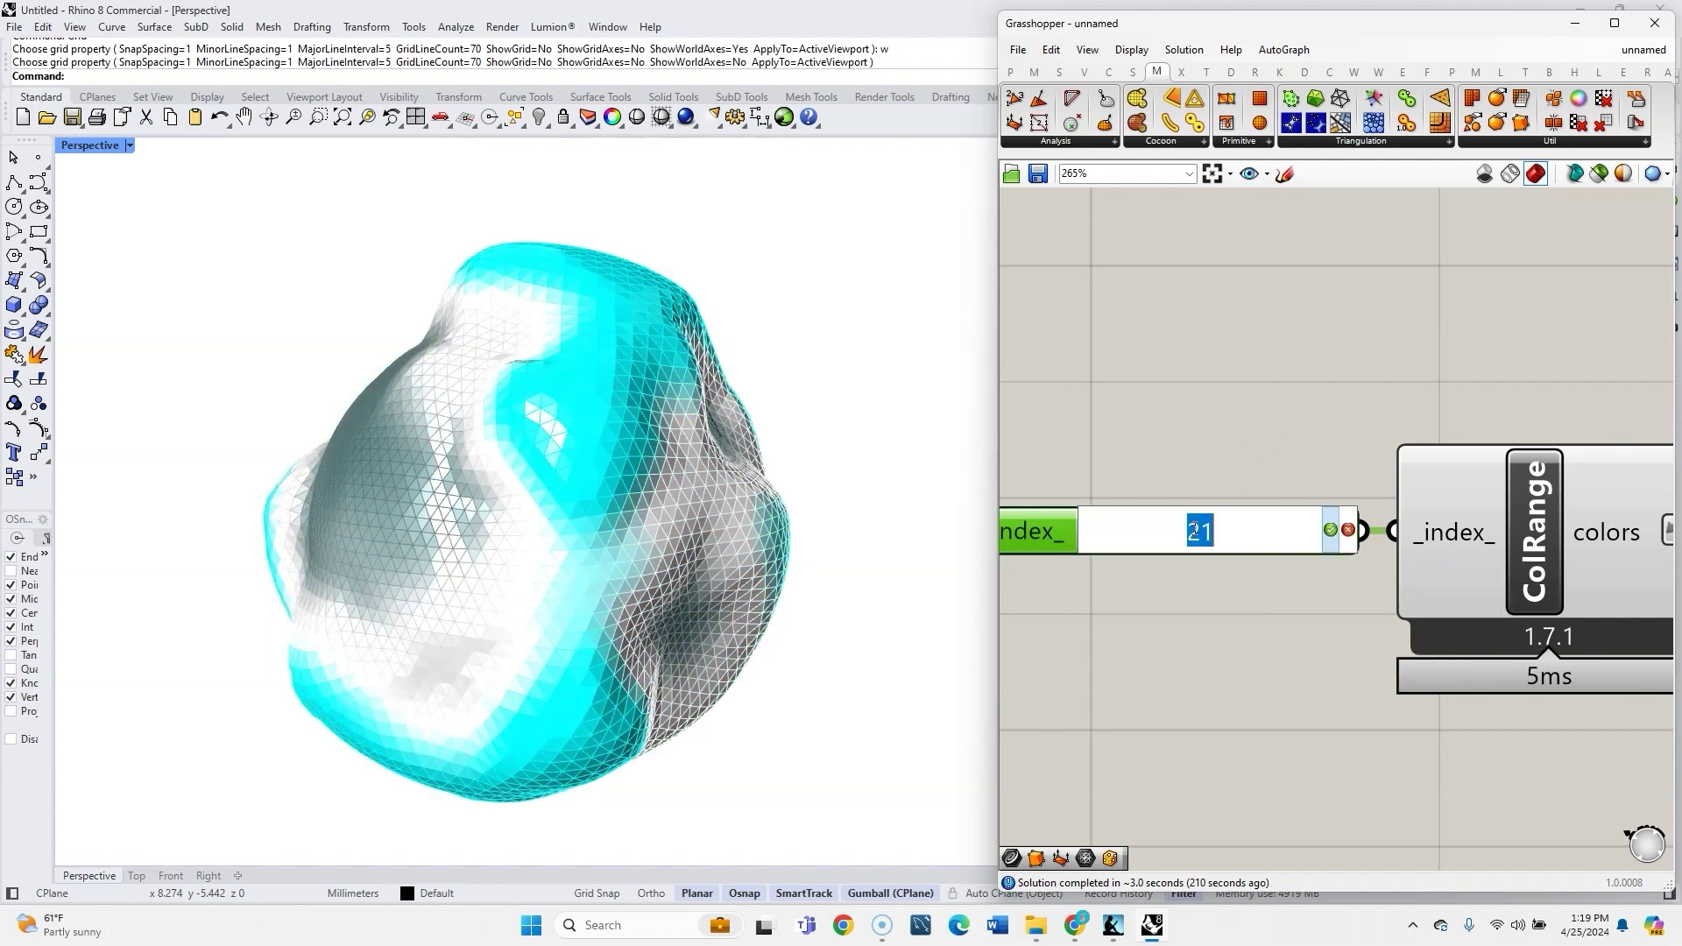
pyautogui.write('23')
pyautogui.press('Return')
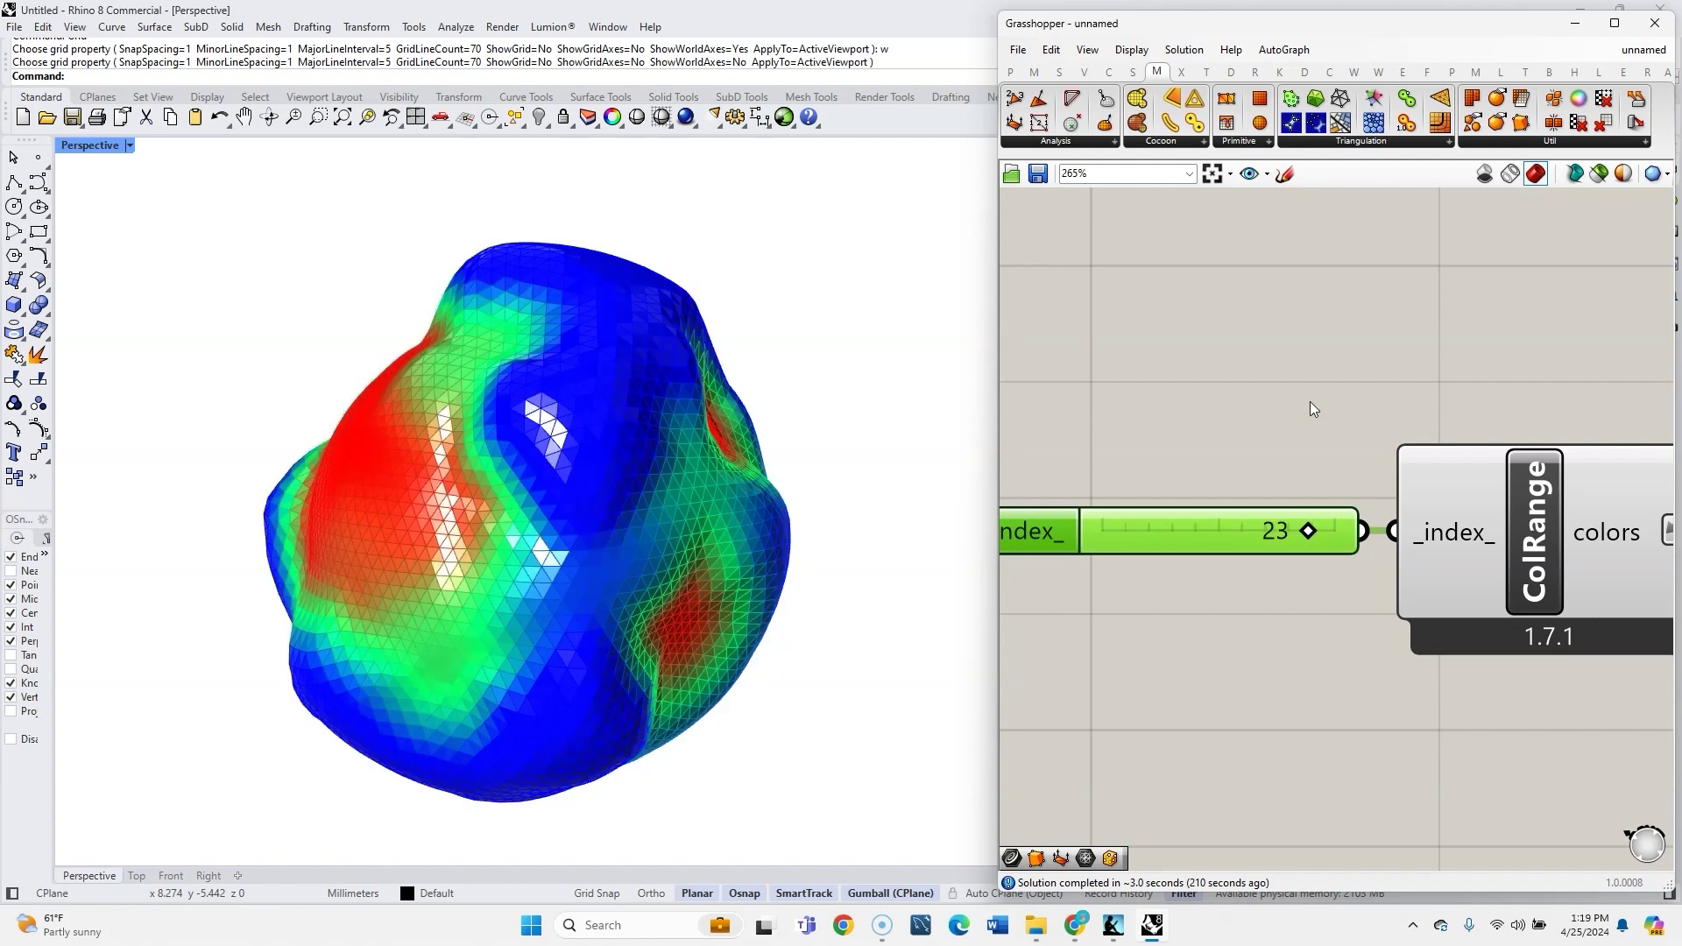
pyautogui.doubleClick(1193, 534)
pyautogui.write('15')
pyautogui.press('Return')
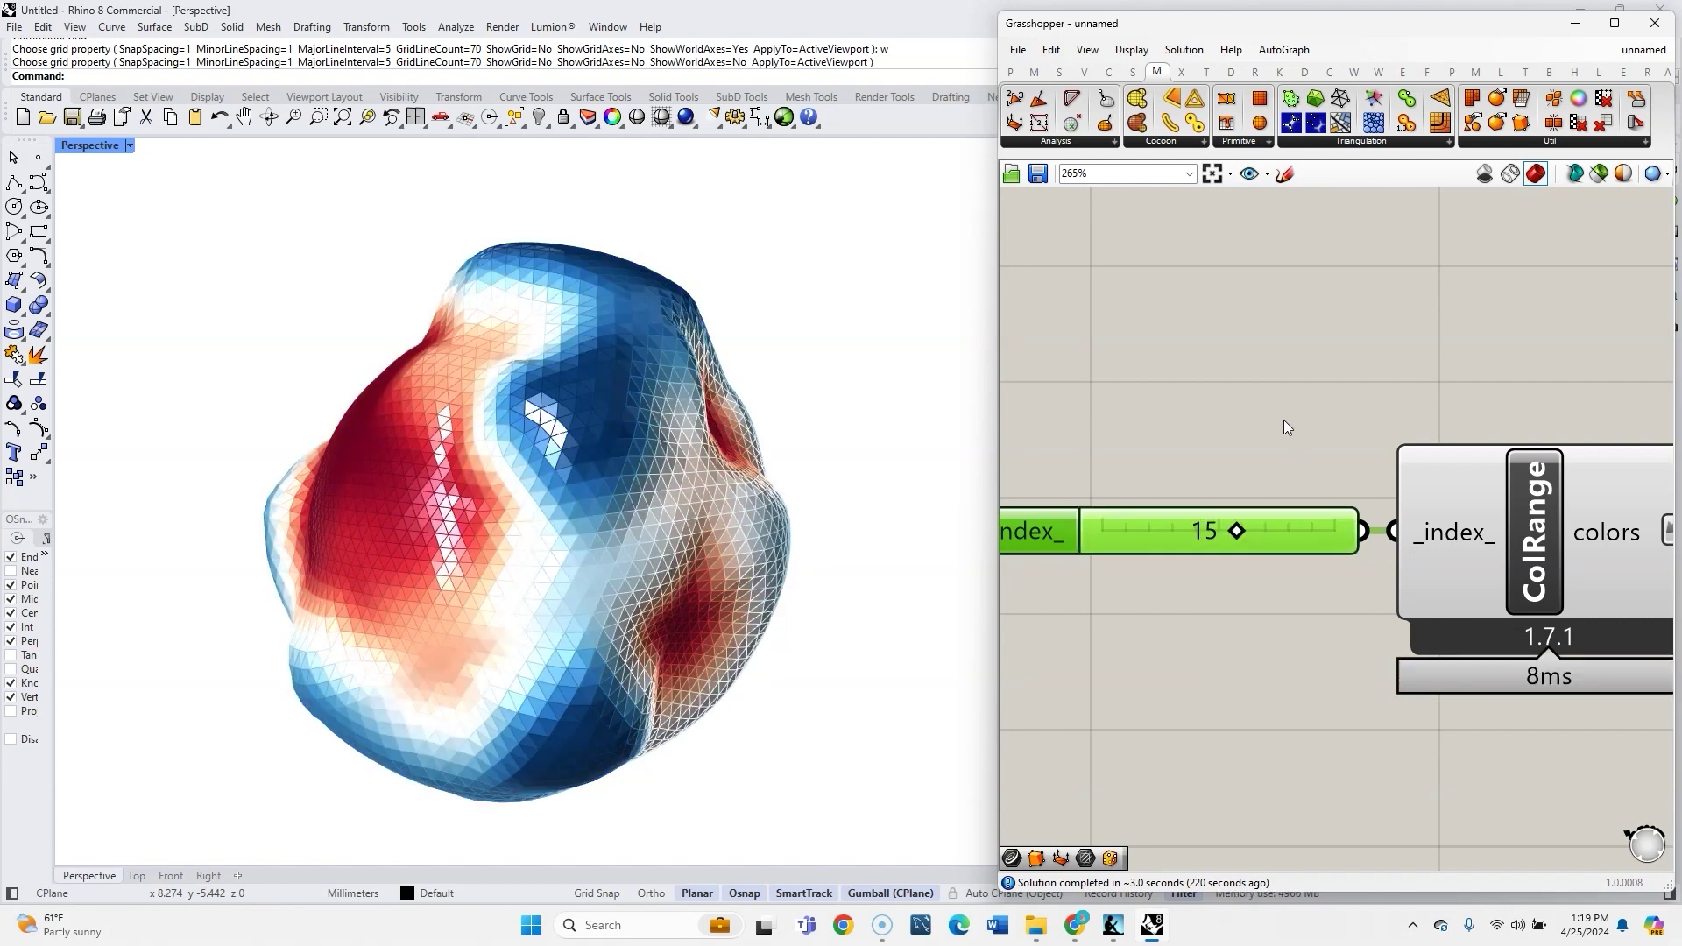
# Set the _index_ slider of LB Color Range to 26 and inspect the colored mesh from another angle
pyautogui.doubleClick(1160, 528)
pyautogui.write('26')
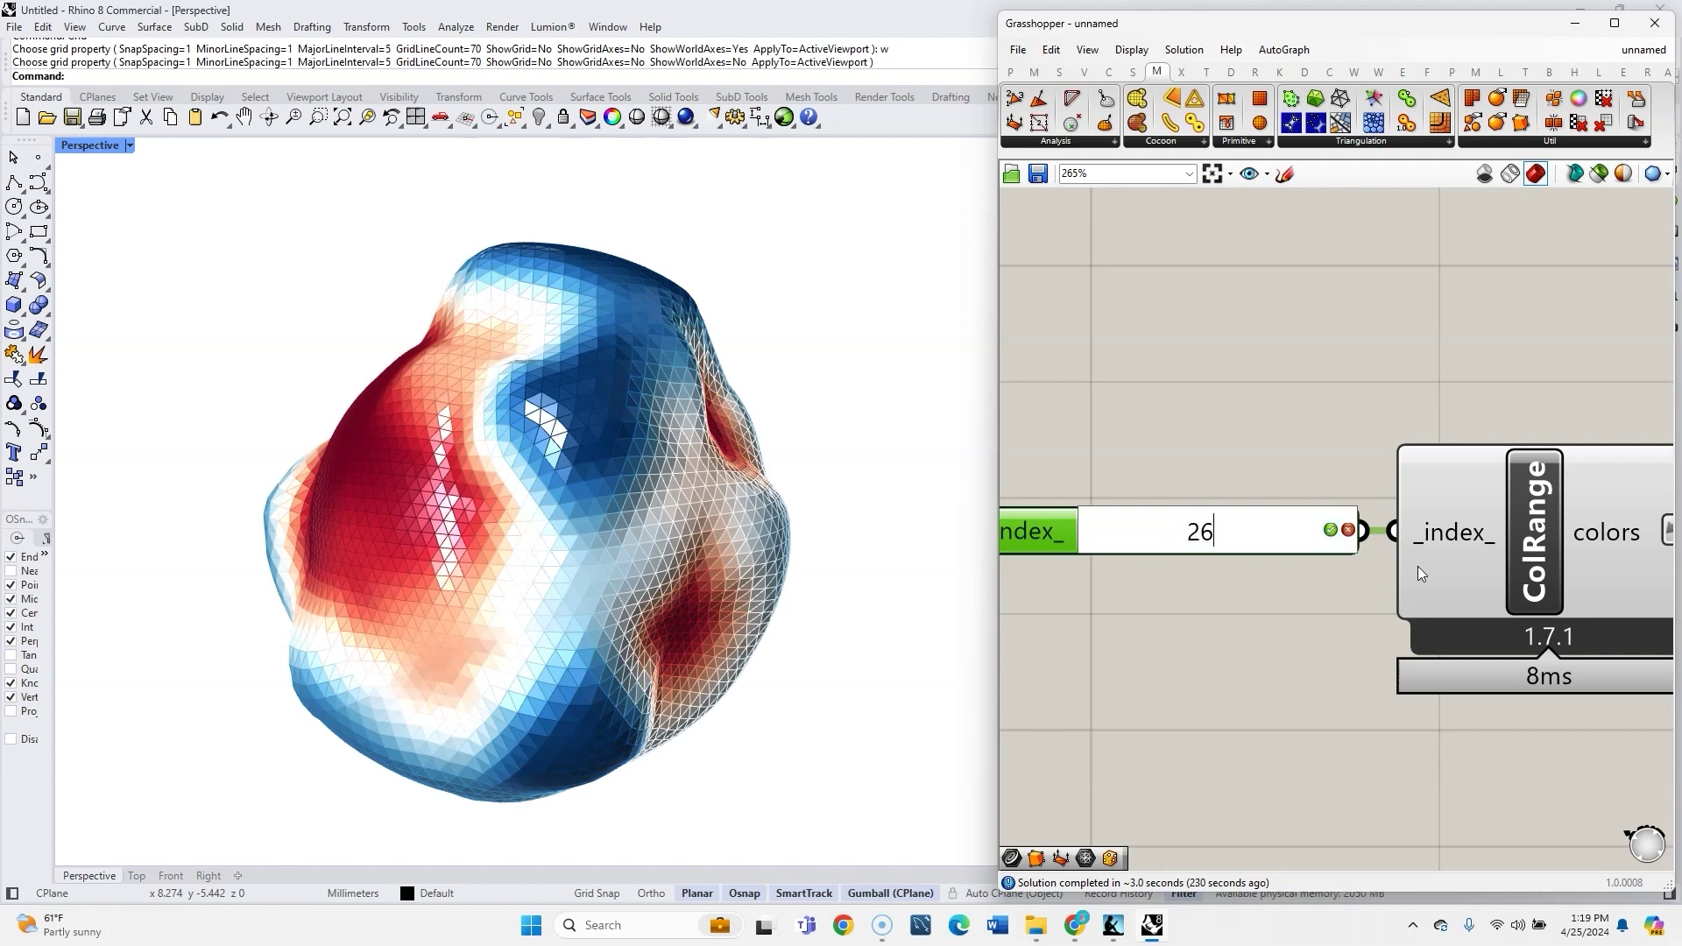
pyautogui.press('Return')
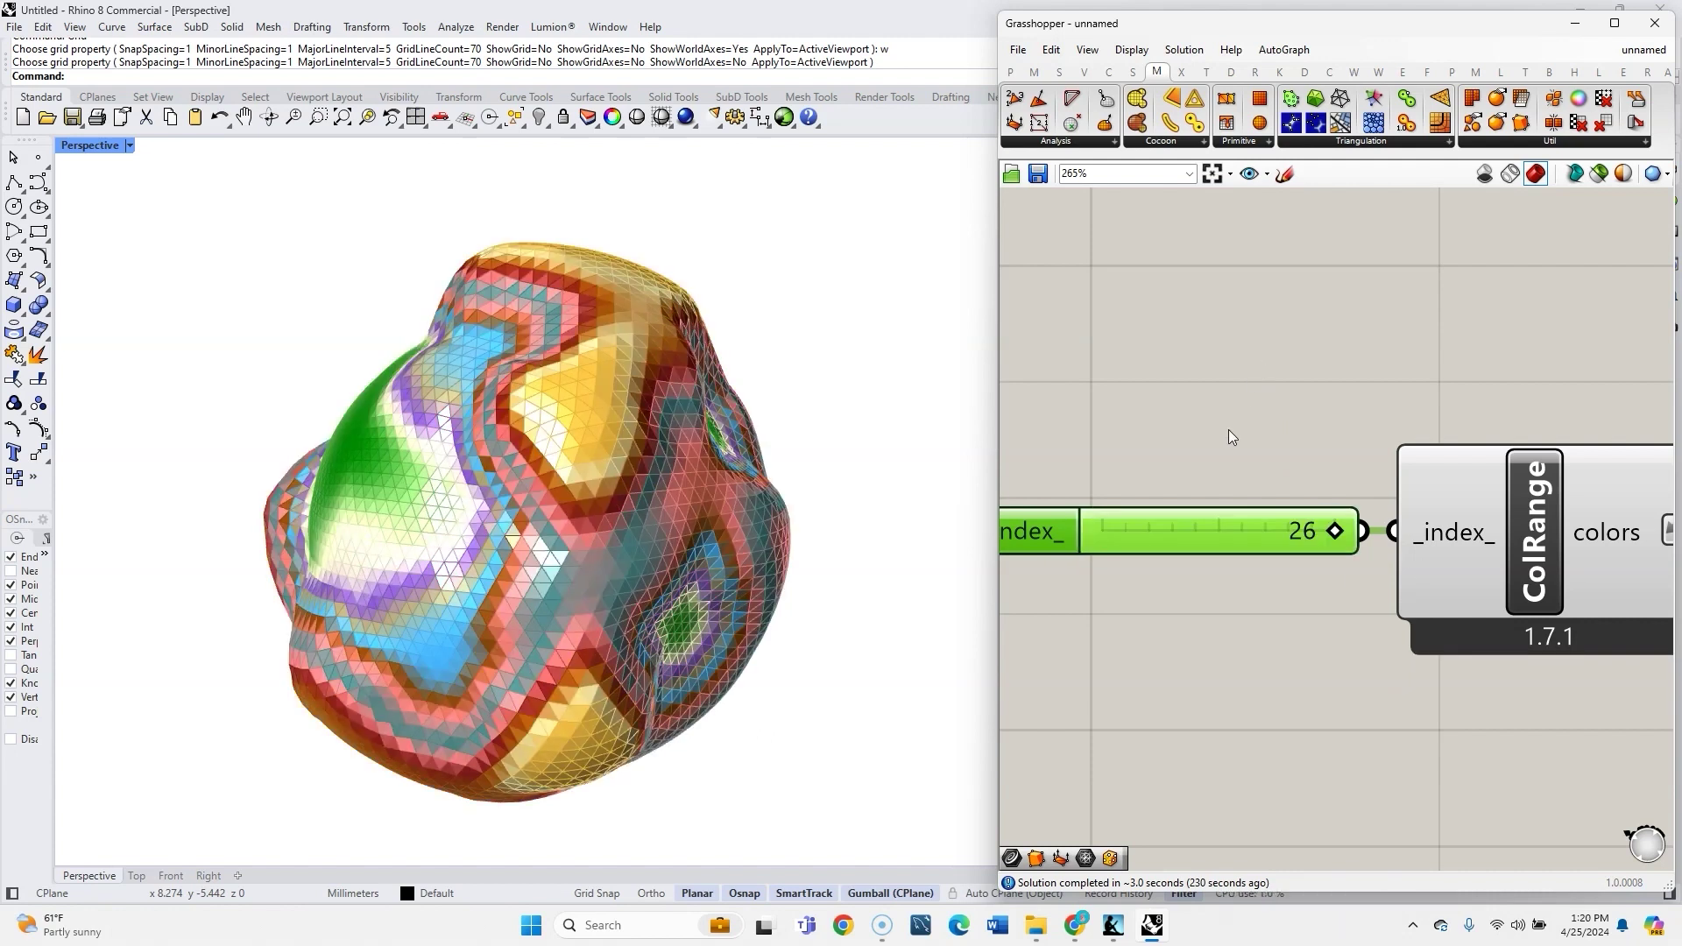
pyautogui.moveTo(912, 570); pyautogui.dragTo(621, 639, button='right')
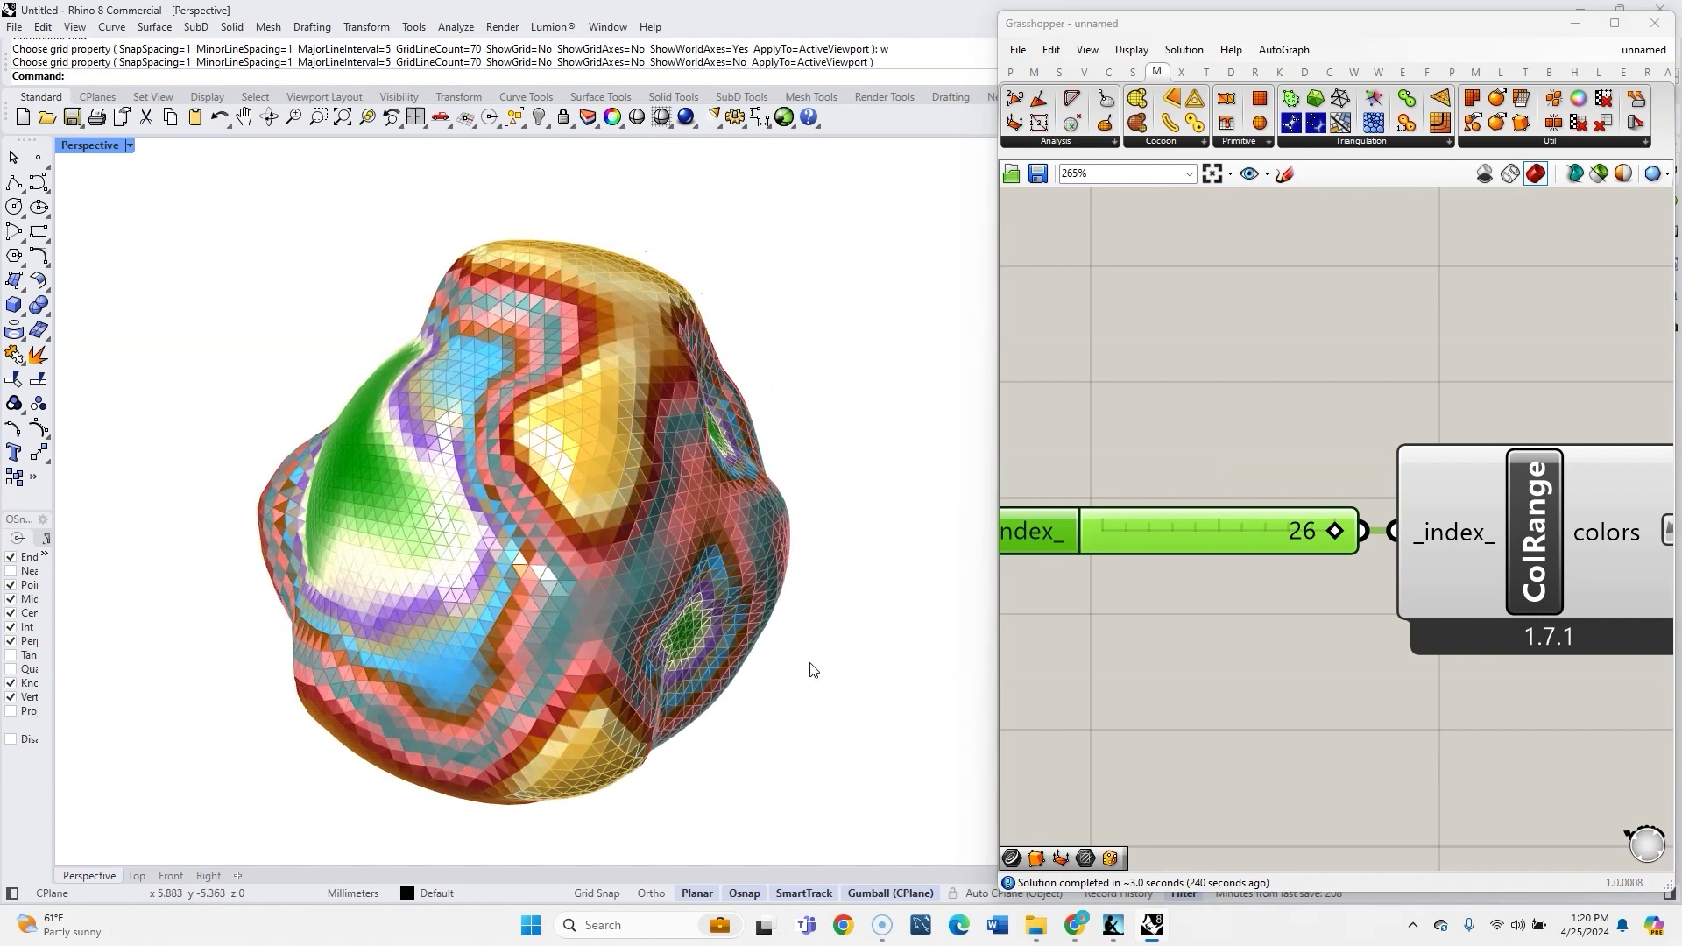